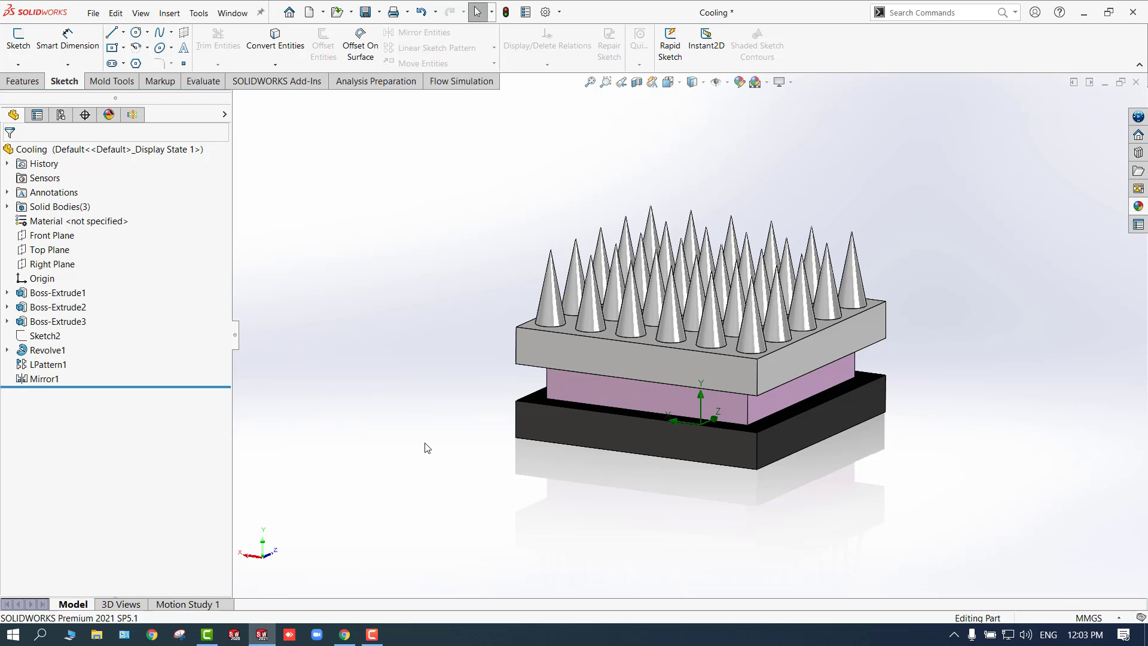
middle_drag(426, 446, 417, 422)
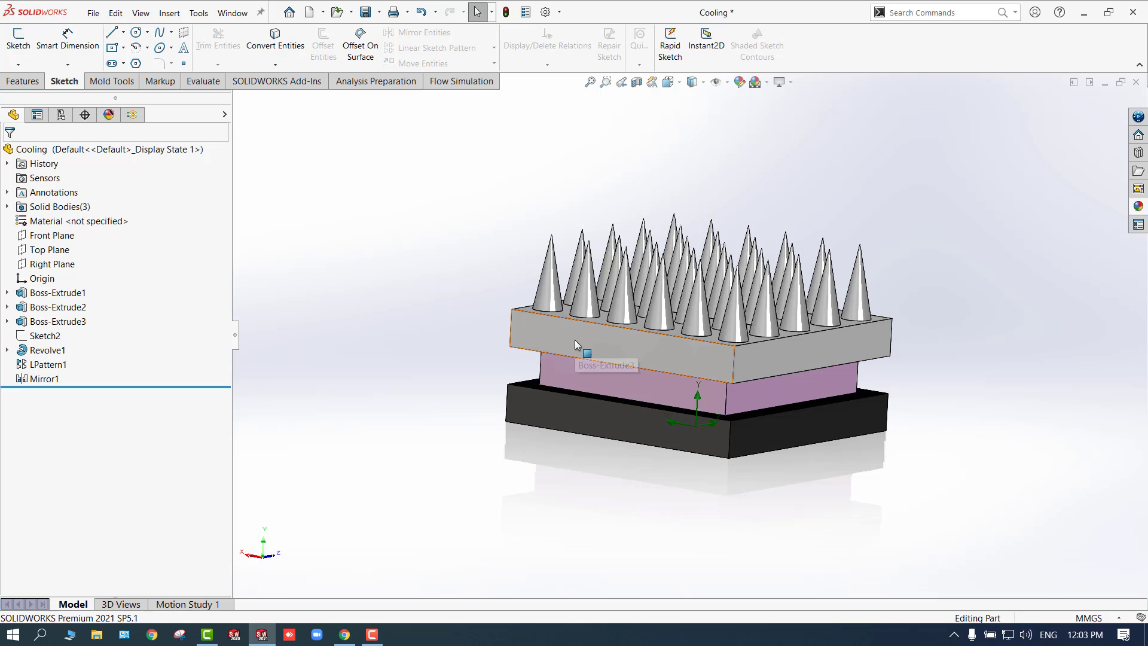
click(572, 375)
click(507, 410)
click(414, 408)
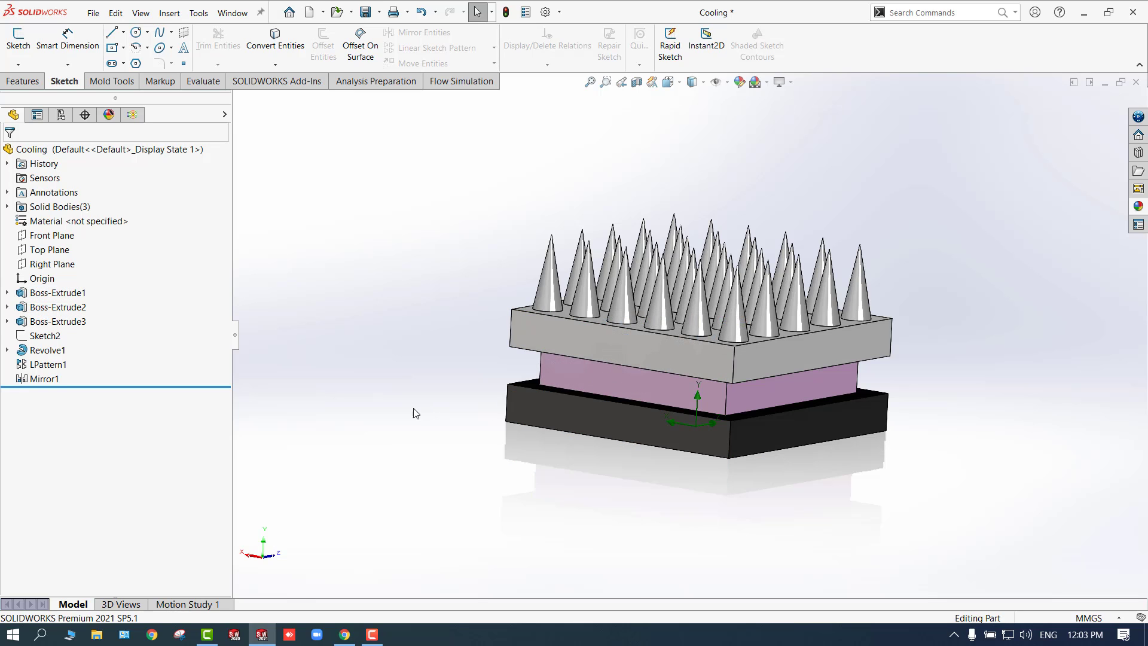
mouse_move(419, 413)
middle_down()
mouse_move(377, 387)
mouse_move(413, 418)
middle_up()
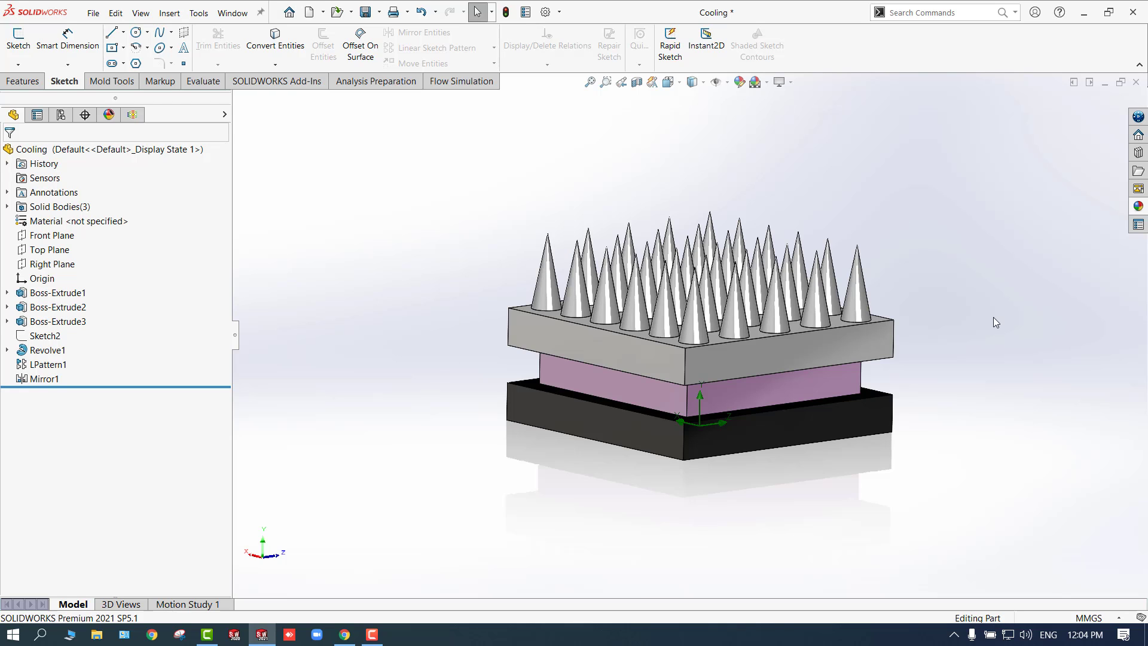
mouse_move(461, 269)
middle_down()
mouse_move(479, 289)
mouse_move(479, 316)
mouse_move(464, 270)
middle_up()
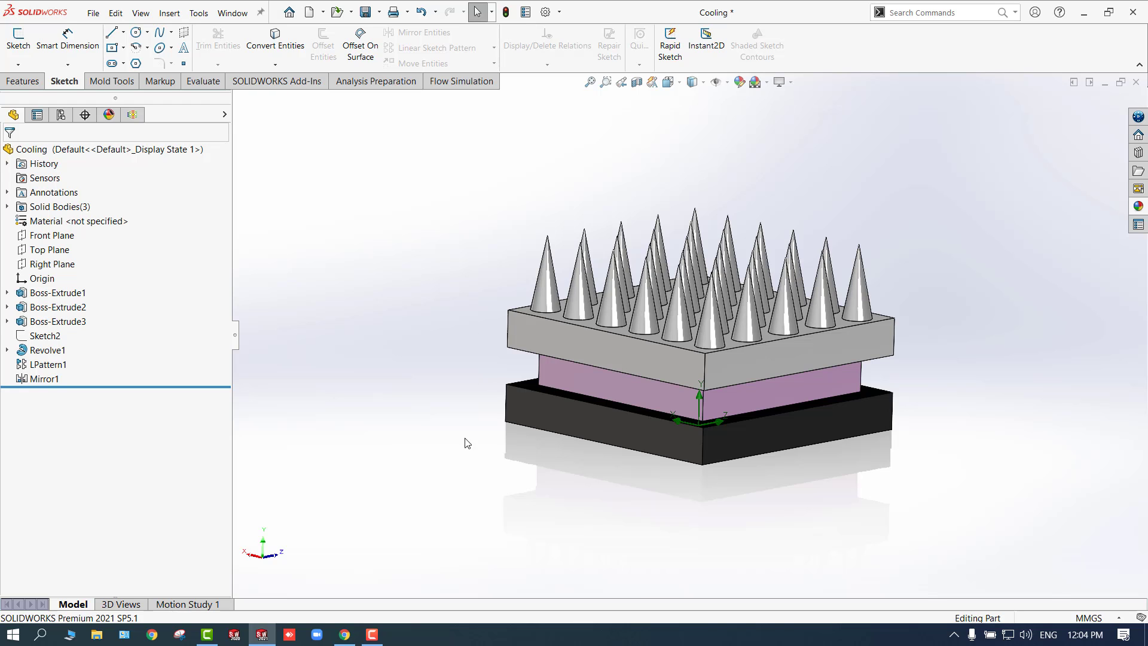
middle_drag(467, 441, 443, 439)
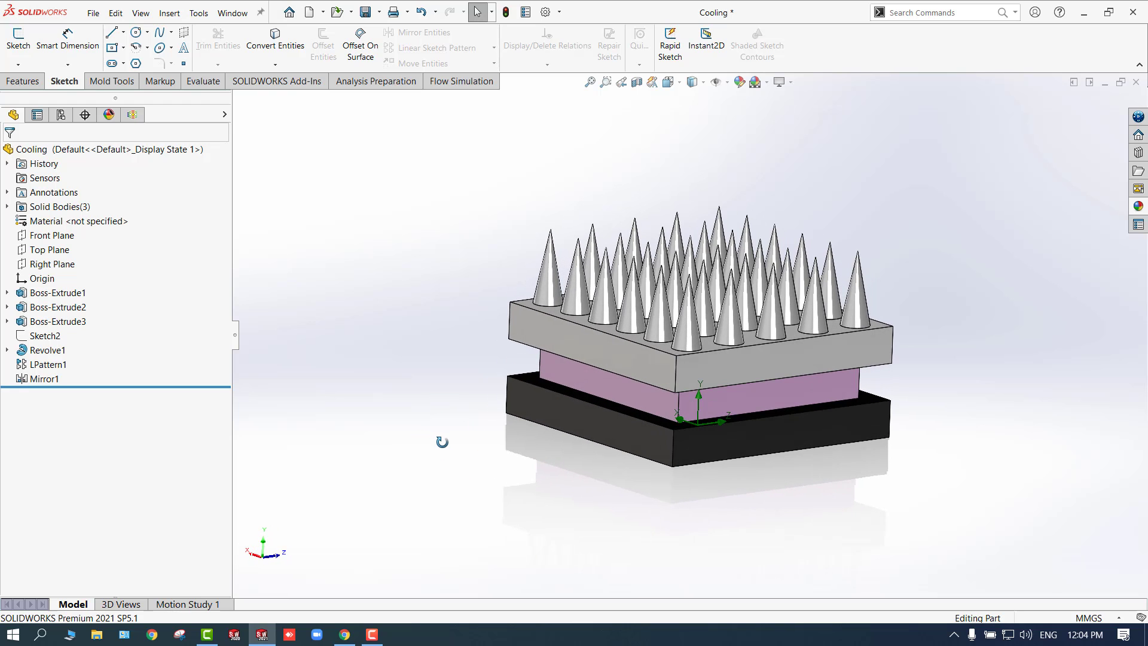
Start a new Flow Simulation project with the Wizard and name it "Thermal analysis using Cooling"
click(132, 114)
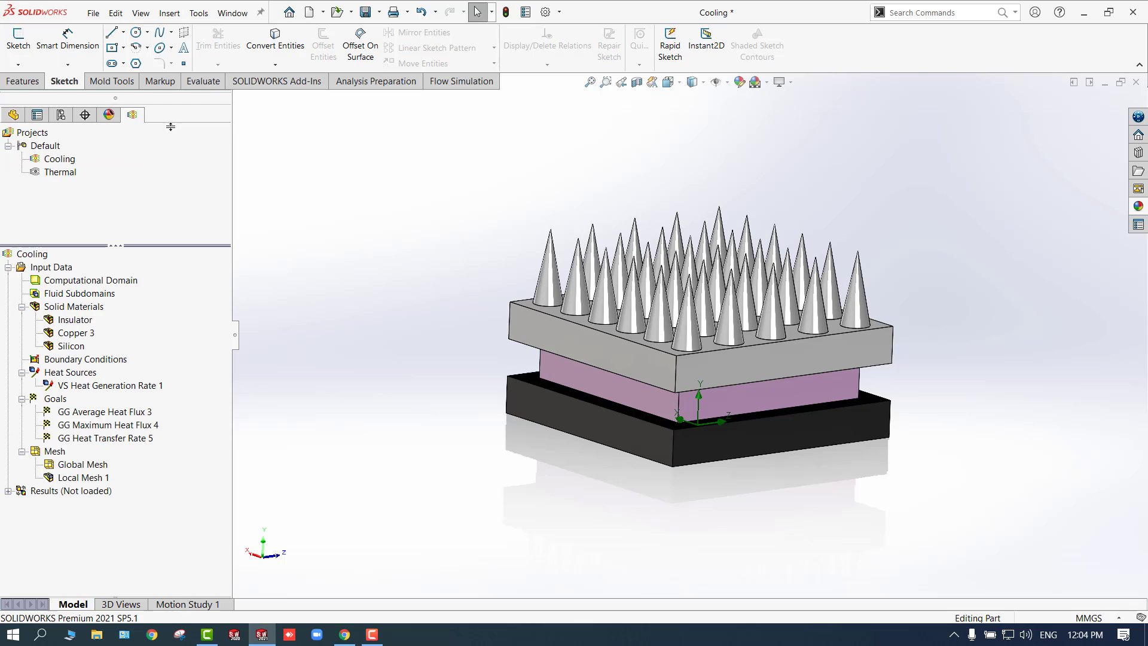
click(462, 82)
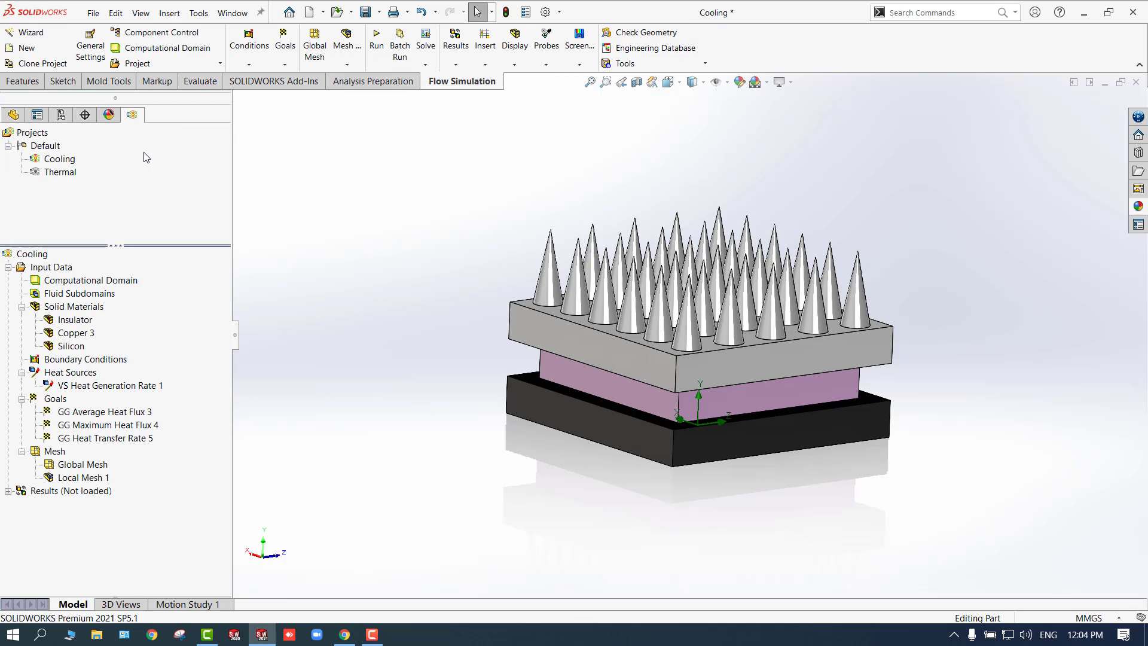
click(27, 32)
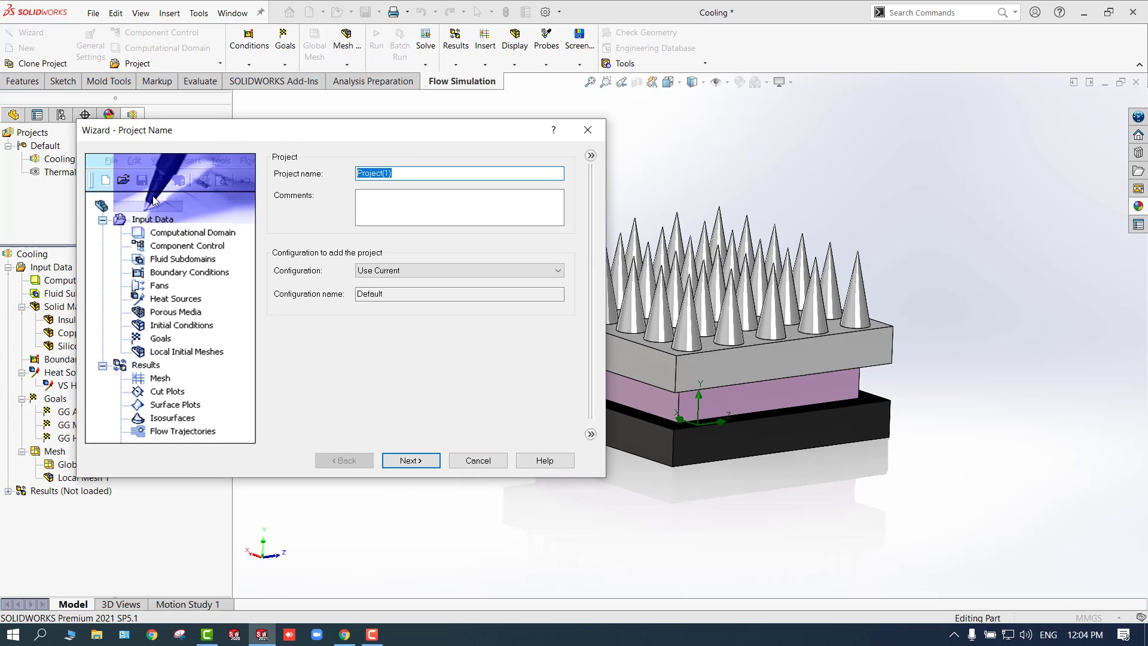
text(Cooli)
key(Home)
text(Them)
key(BackSpace)
text(rmal analysis using)
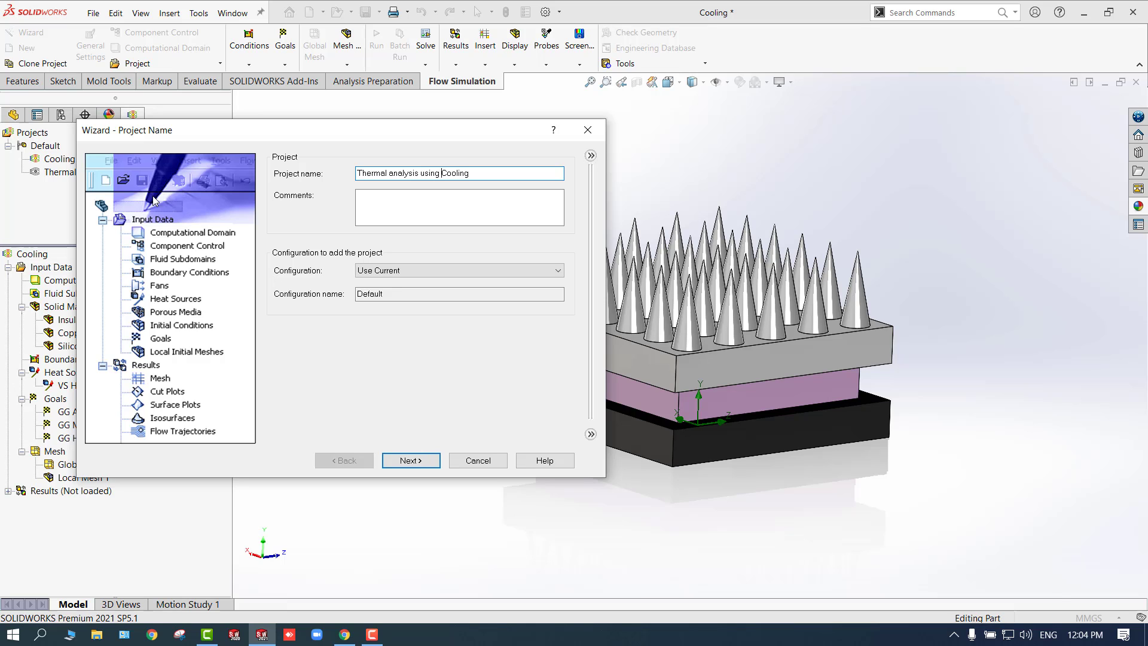
click(410, 460)
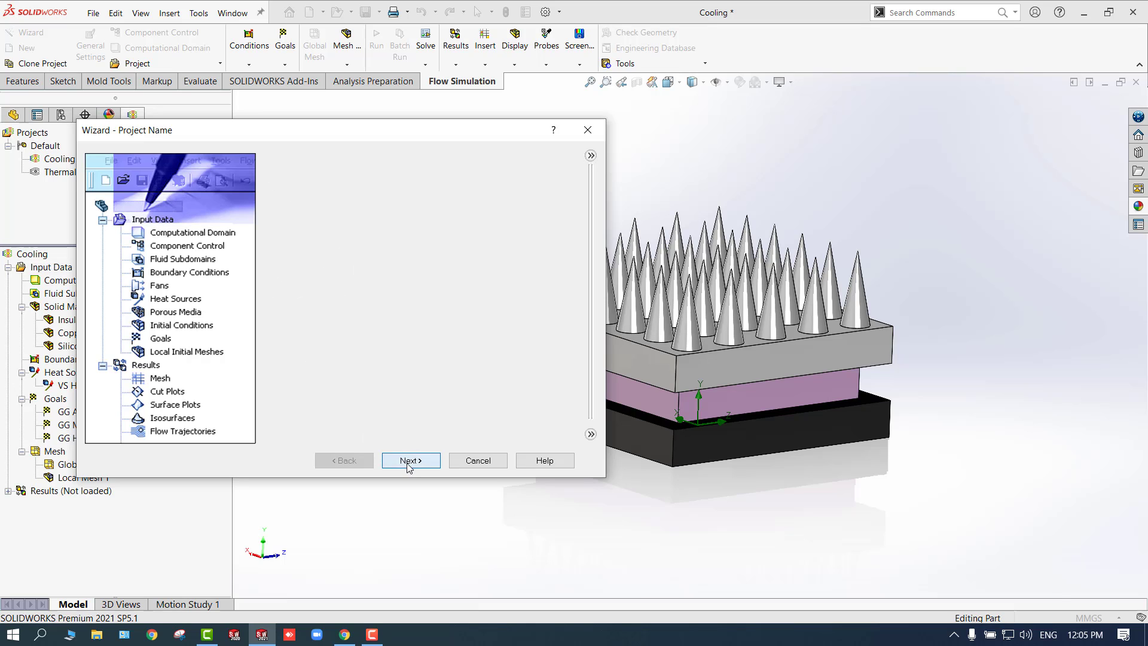
Keep the SI (m-kg-s) unit system and set the temperature unit to Celsius
drag(316, 134, 353, 107)
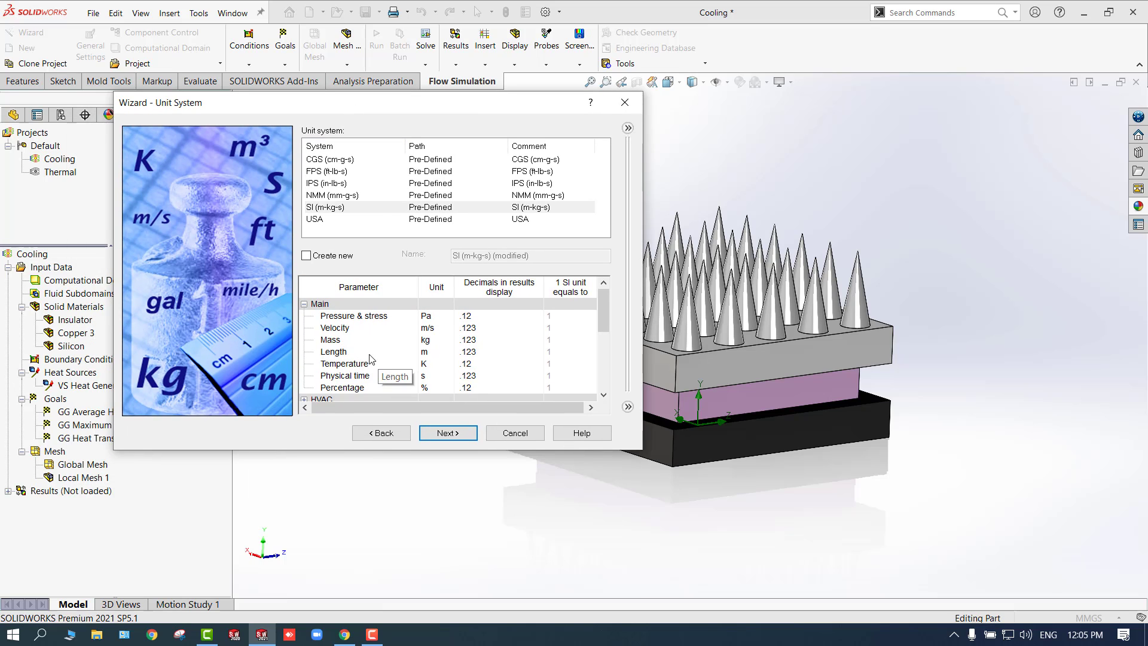
click(444, 365)
click(448, 364)
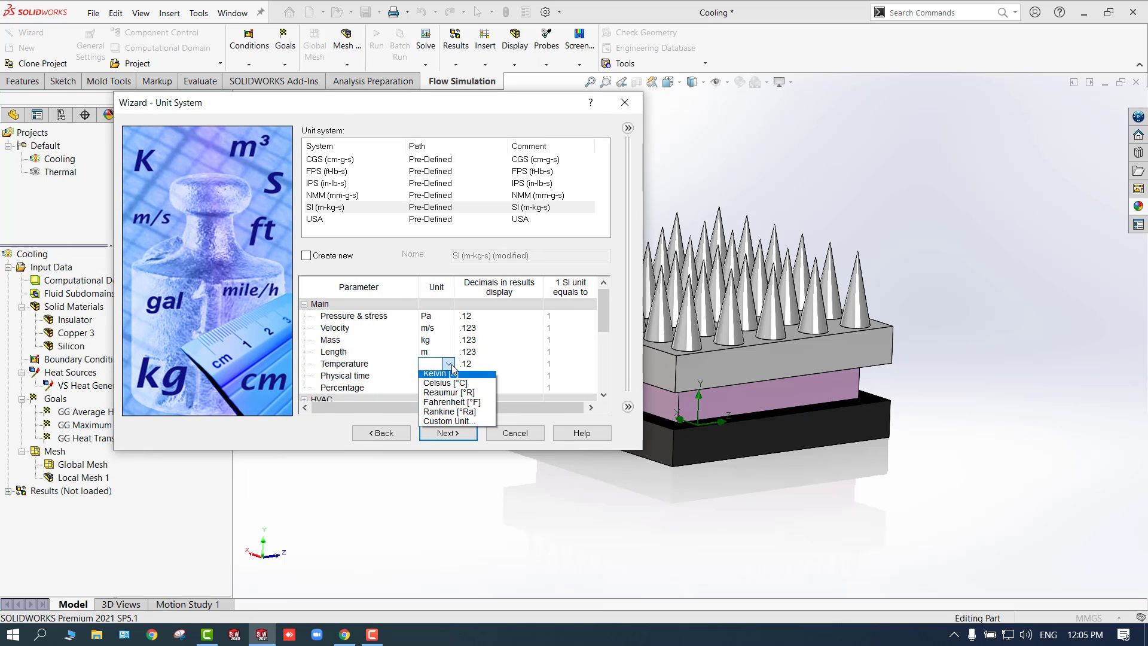
click(445, 383)
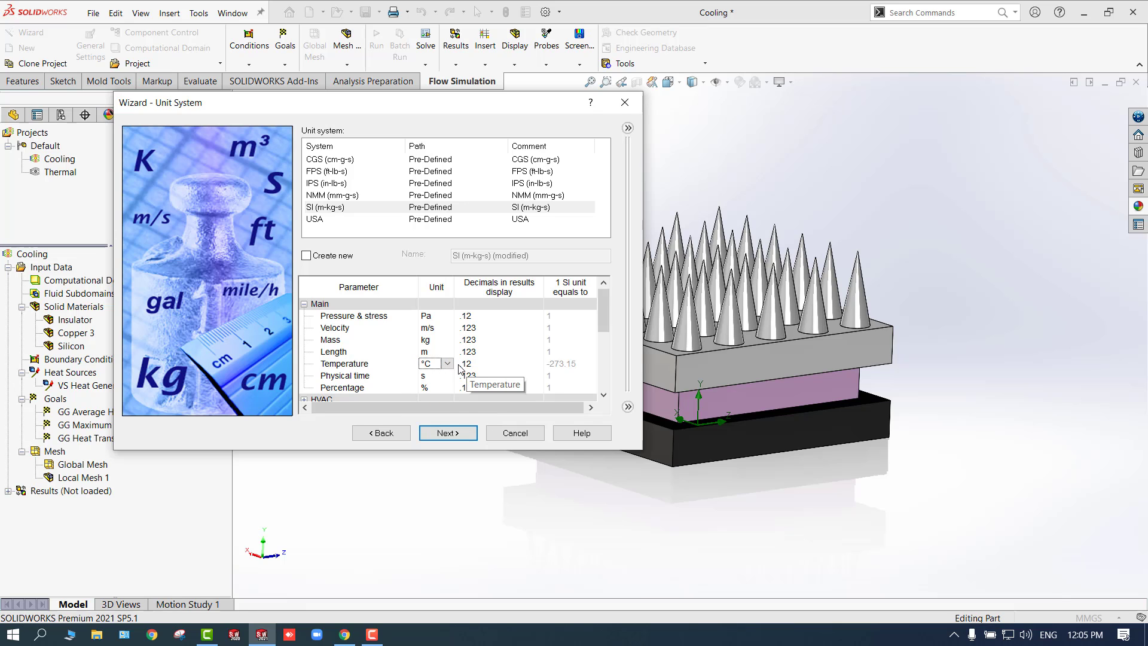
click(448, 432)
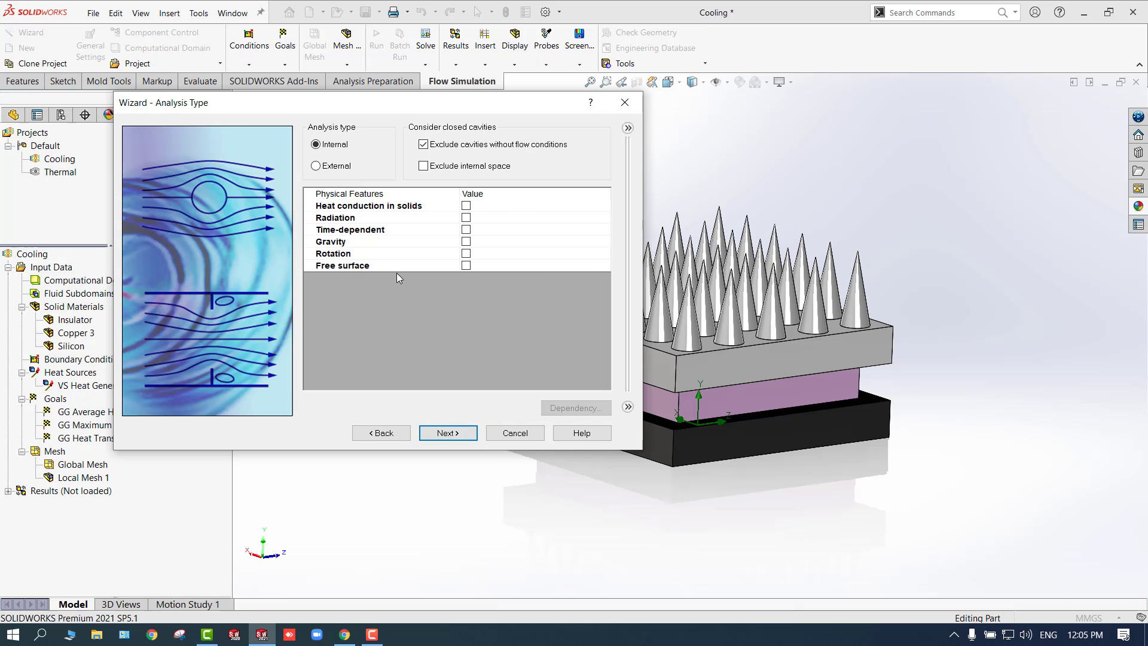
Set the analysis type to External and enable heat conduction in solids and gravity
drag(372, 104, 413, 197)
click(310, 259)
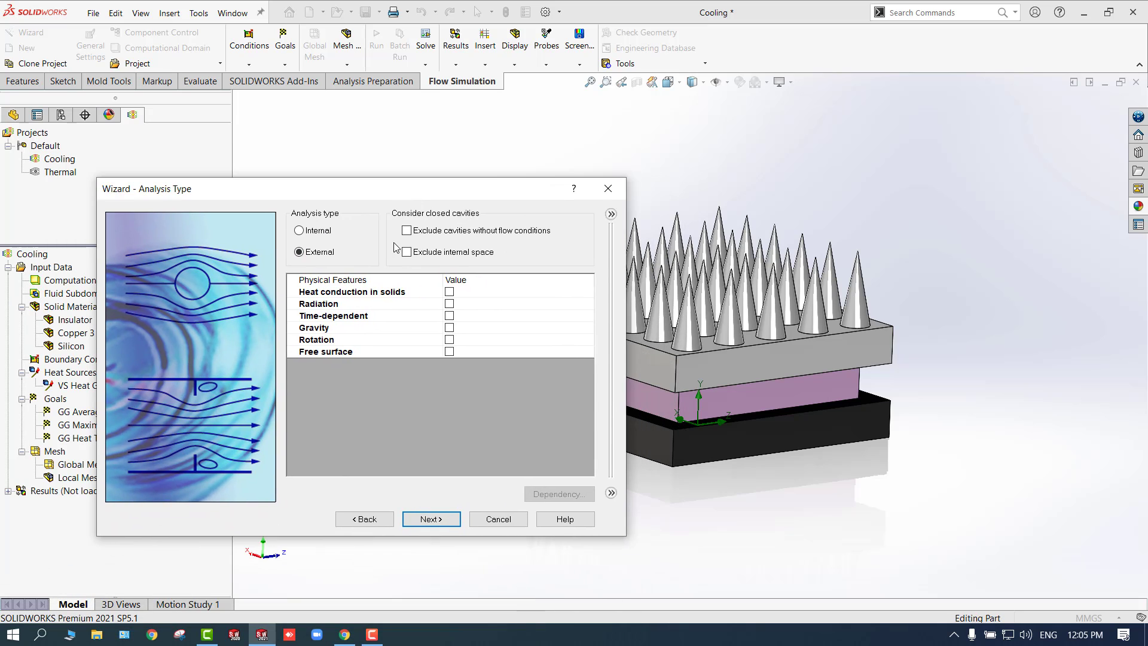
click(449, 293)
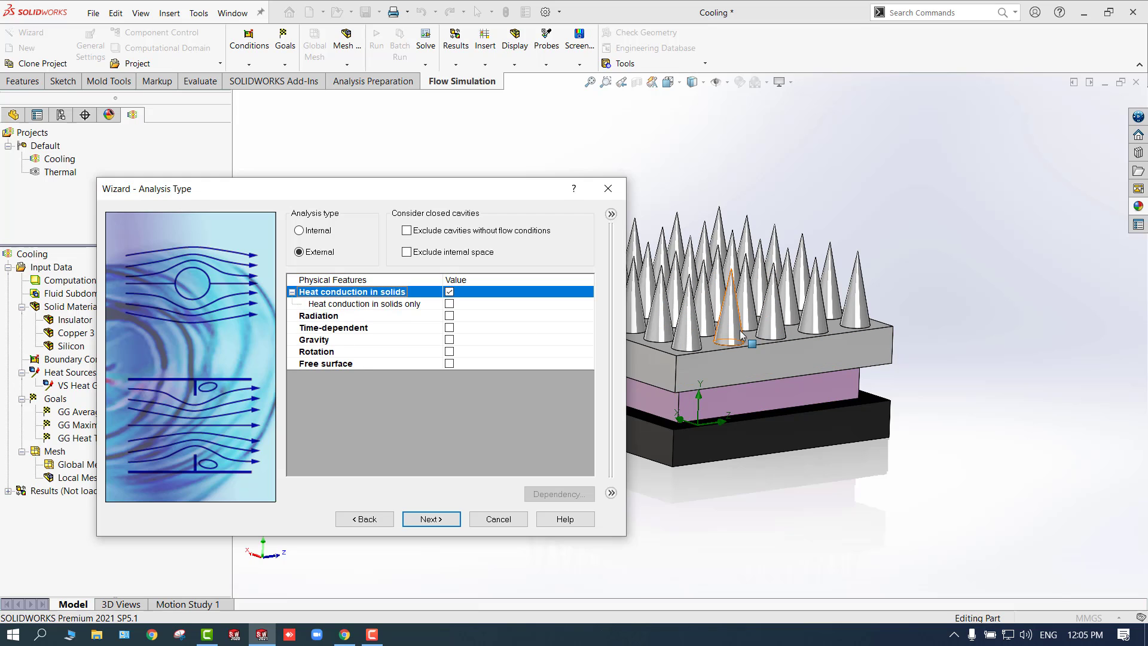
click(451, 340)
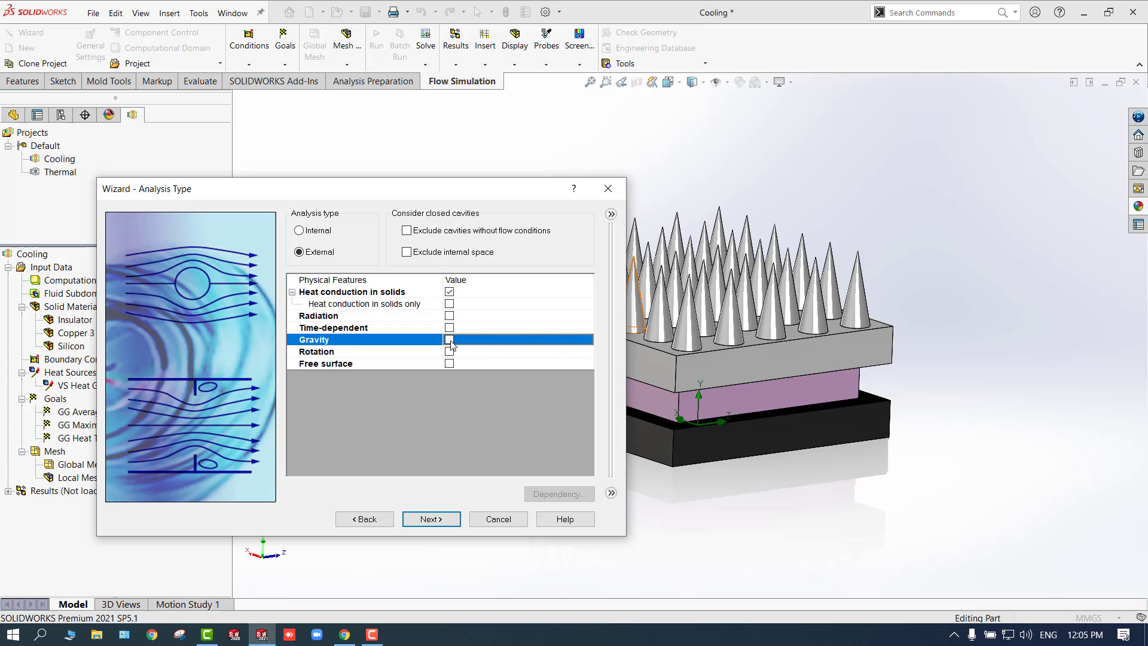
click(450, 340)
Set the gravity Y component to -9.81 m/s^2 and the Z component to 0, and accept the analysis type settings
click(447, 376)
click(448, 375)
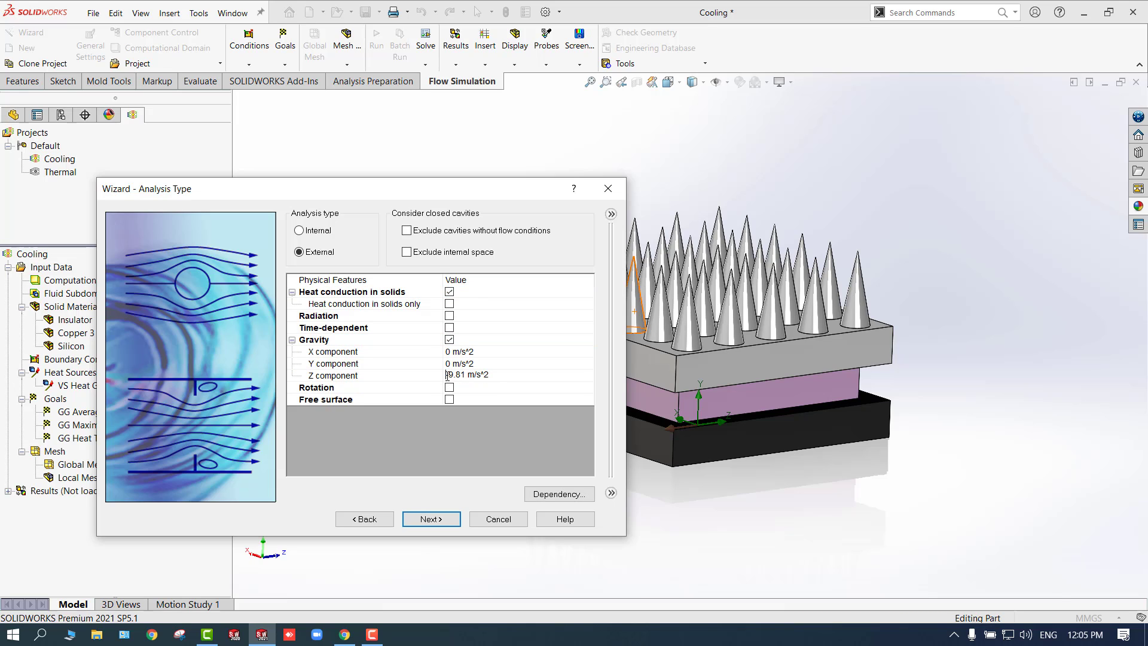
drag(448, 375, 514, 374)
key(ctrl+c)
key(BackSpace)
click(485, 360)
drag(486, 361, 344, 377)
key(ctrl+v)
click(495, 378)
drag(494, 378, 397, 385)
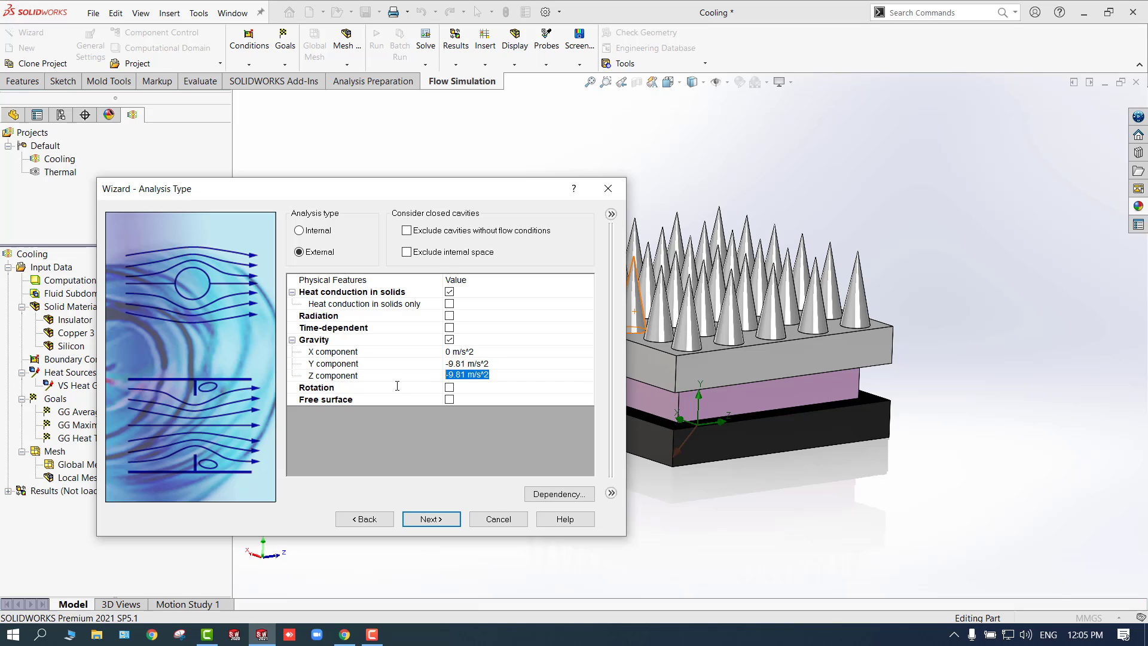
text(0)
drag(421, 195, 360, 88)
click(421, 347)
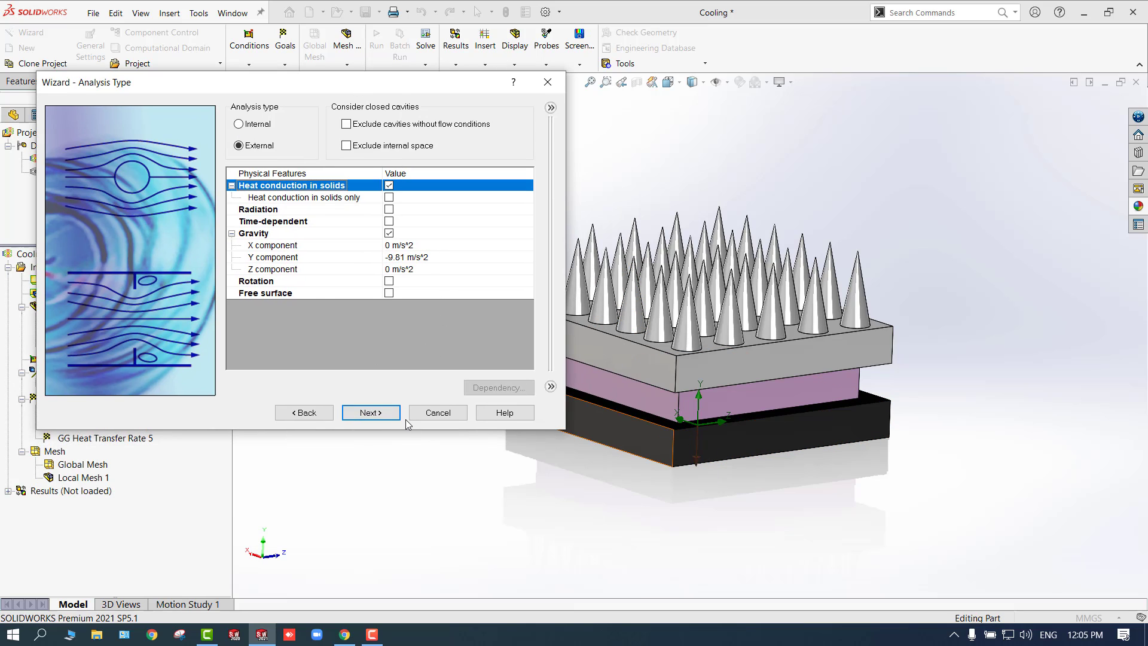
click(369, 412)
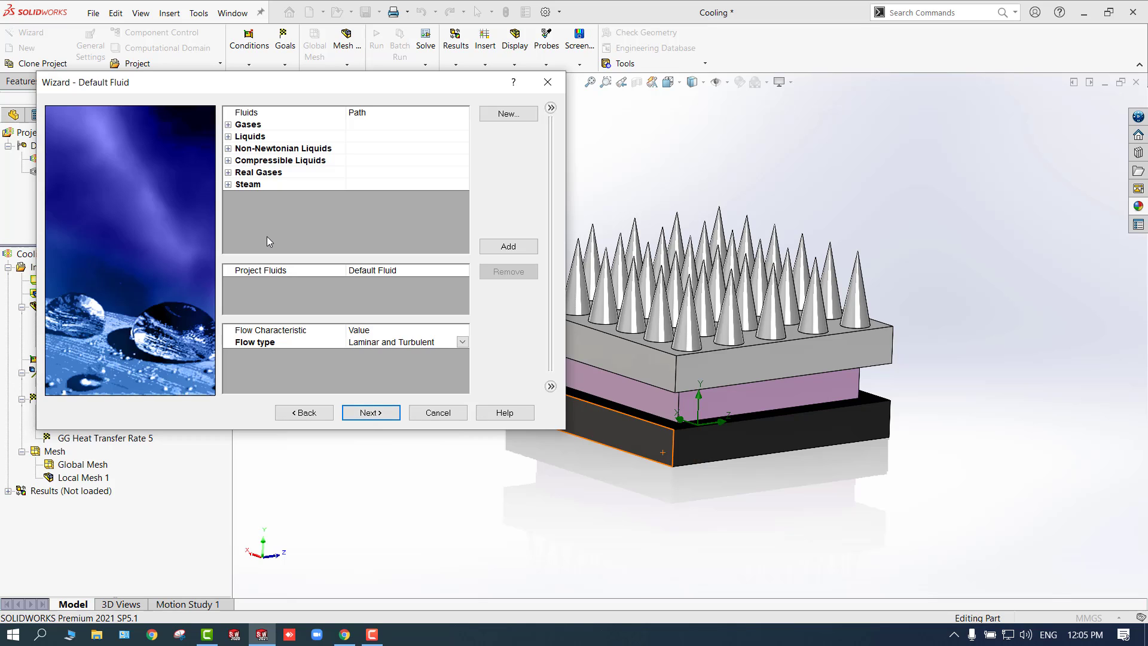
Add Air from the predefined gases as the project's default fluid
click(229, 125)
double_click(317, 160)
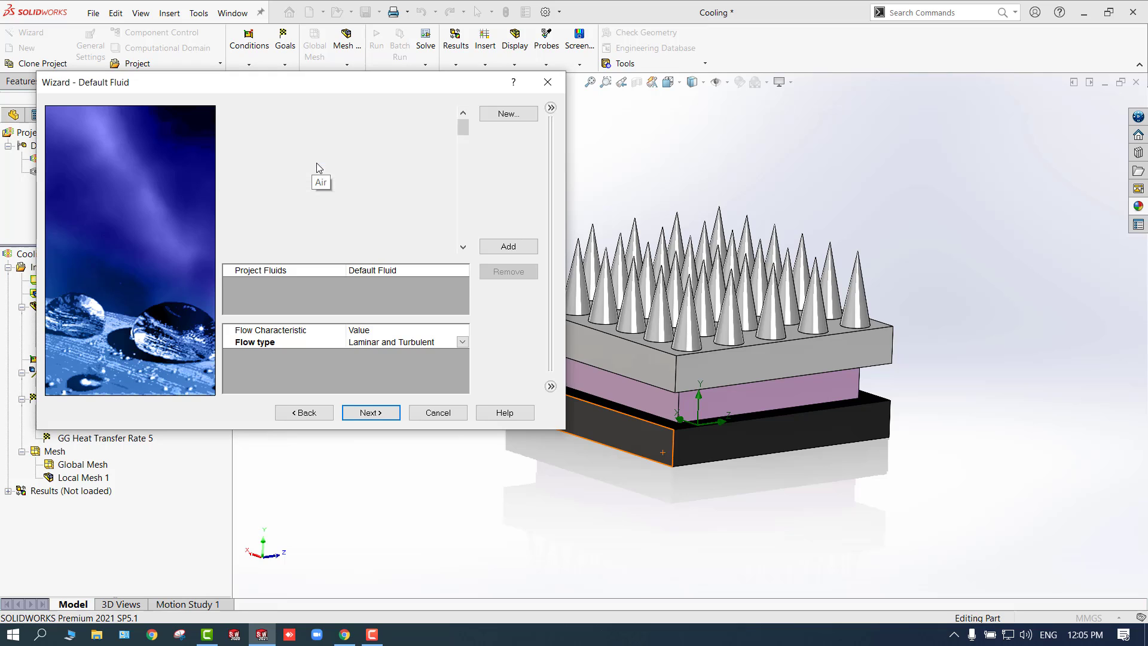
click(370, 413)
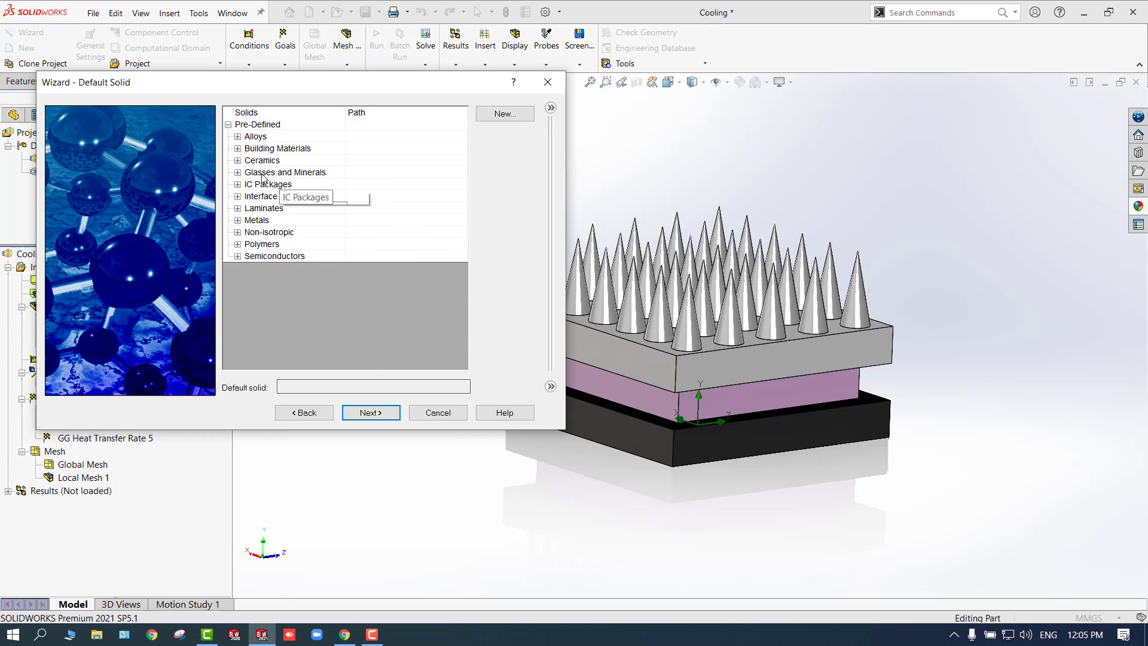
Choose Insulator from Glasses and Minerals as the default solid and accept the default wall conditions
click(237, 172)
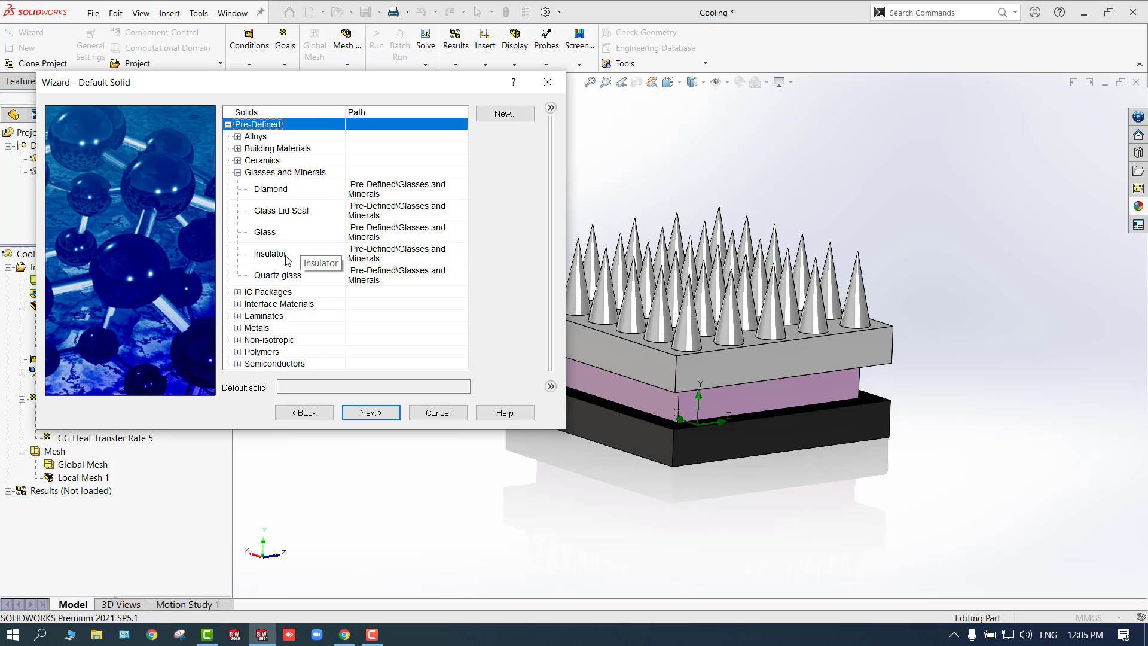
click(331, 259)
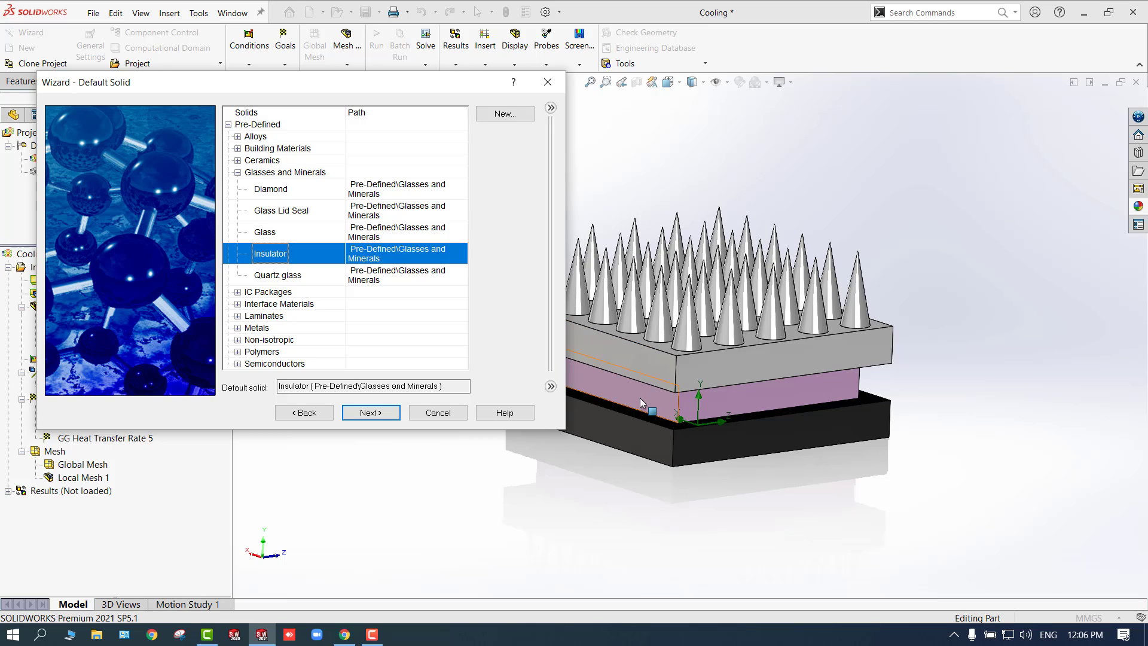
click(371, 413)
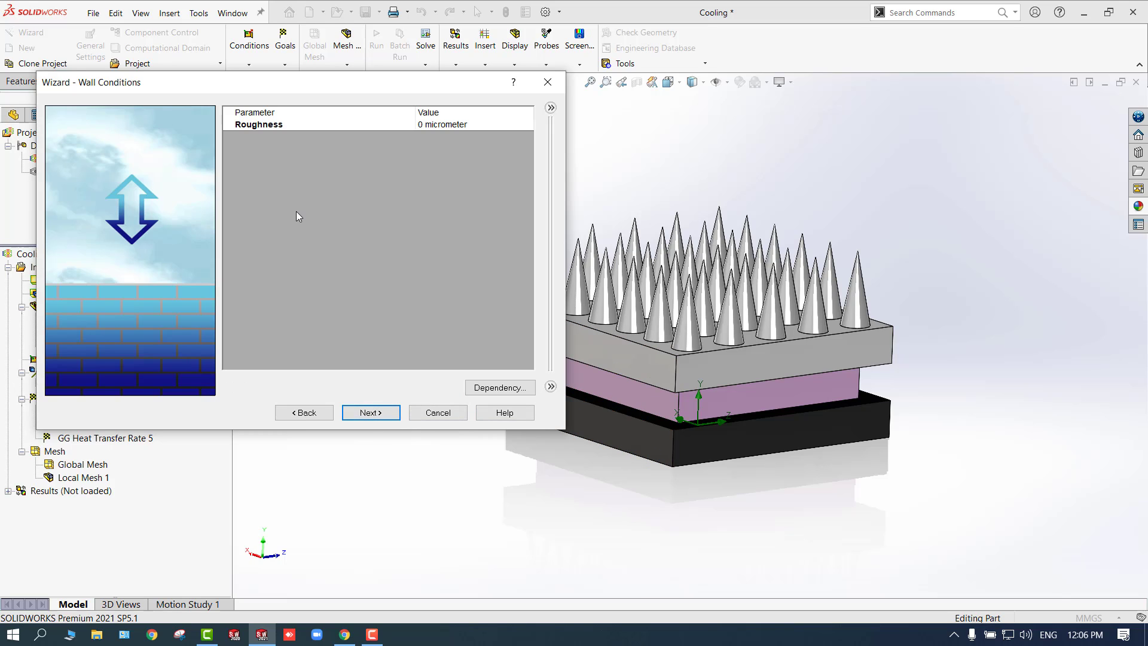
click(381, 414)
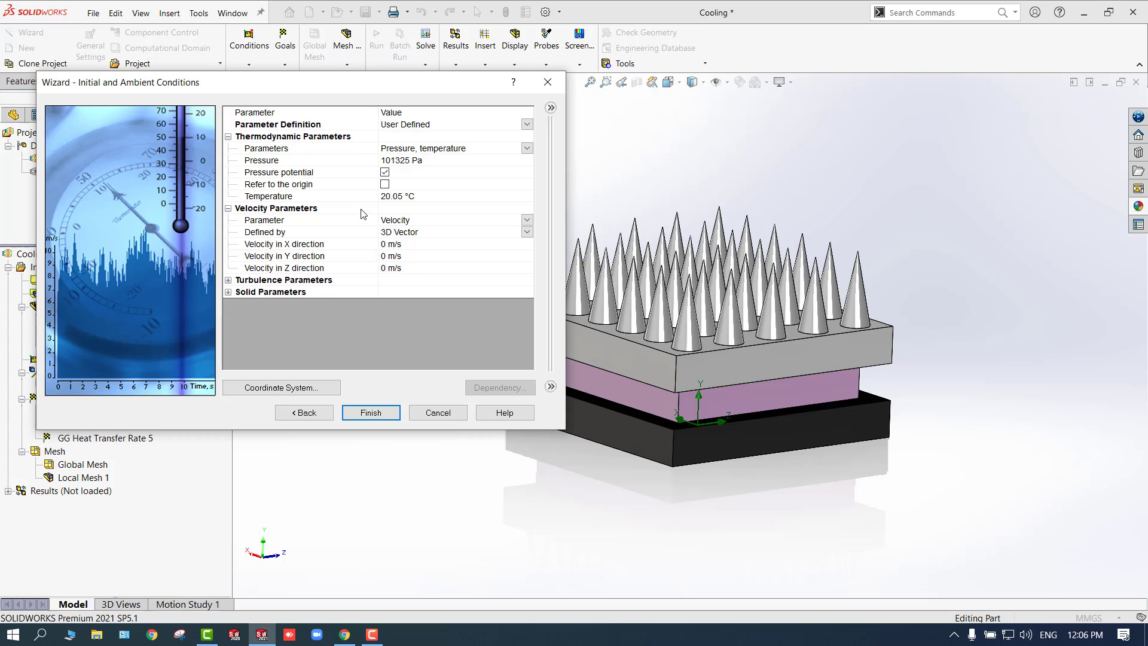
Set the ambient temperature in the thermodynamic parameters to 25 °C
click(403, 197)
drag(414, 197, 351, 194)
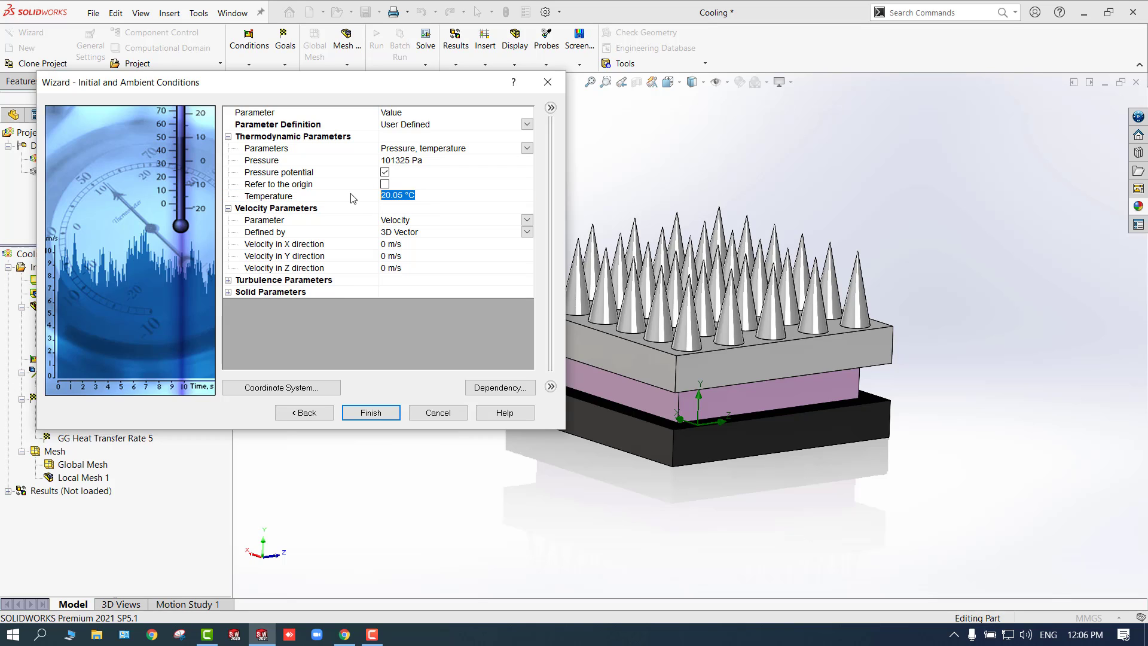
text(25)
key(Return)
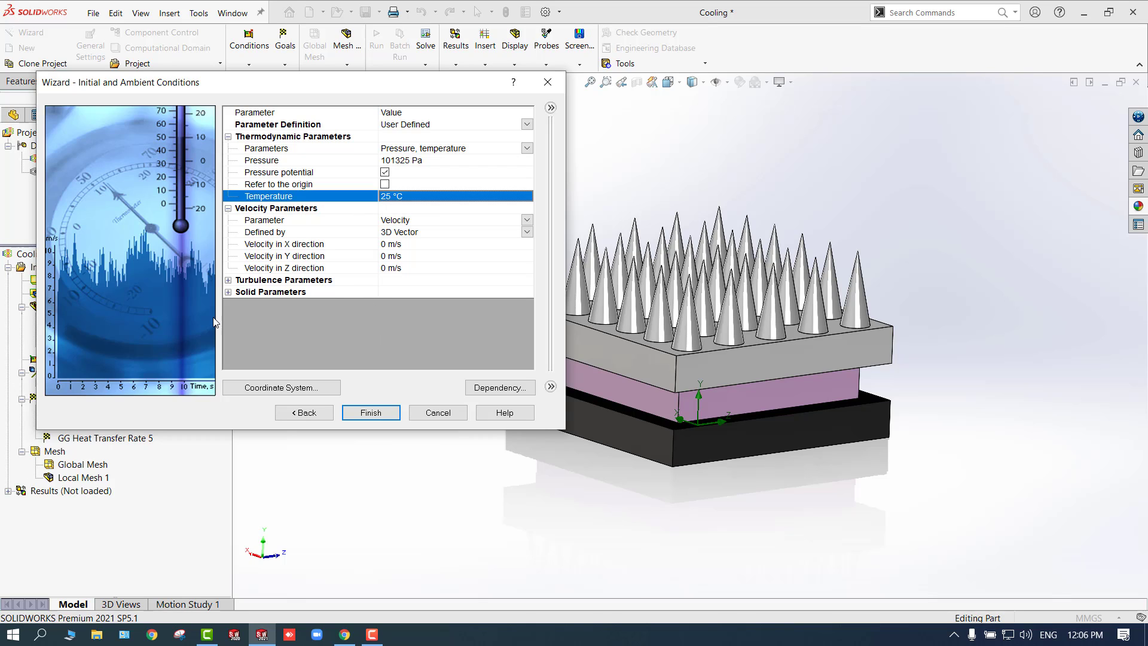
Set the initial solid temperature in the solid parameters to 23 °C
click(229, 292)
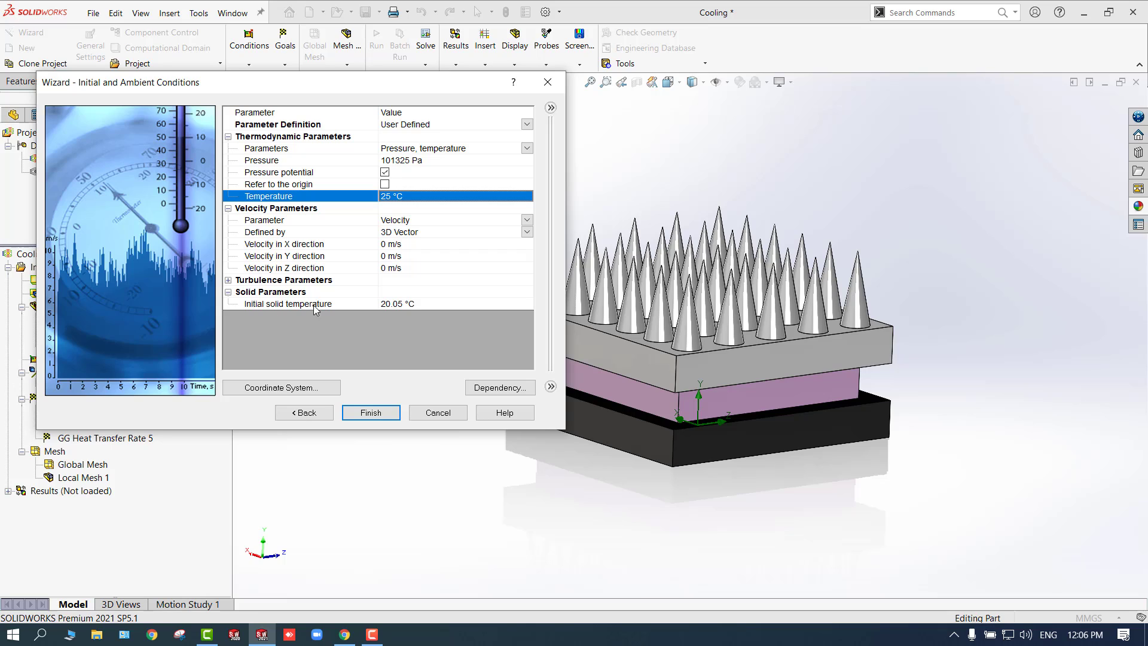
click(424, 303)
click(423, 302)
drag(423, 303, 299, 314)
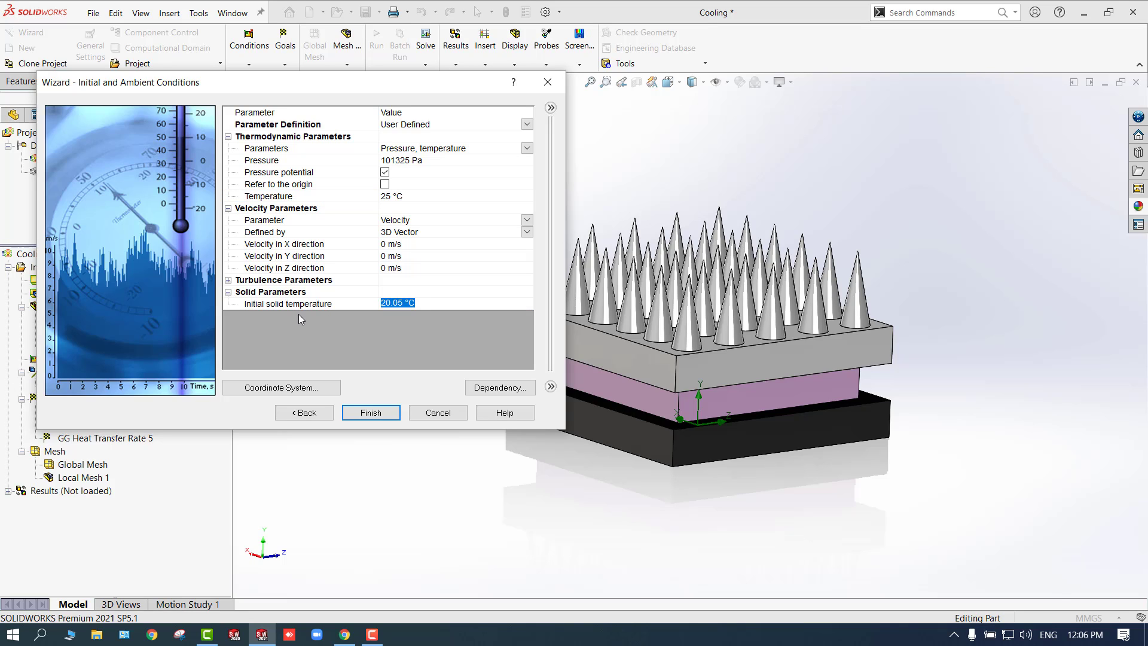
text(23)
key(Return)
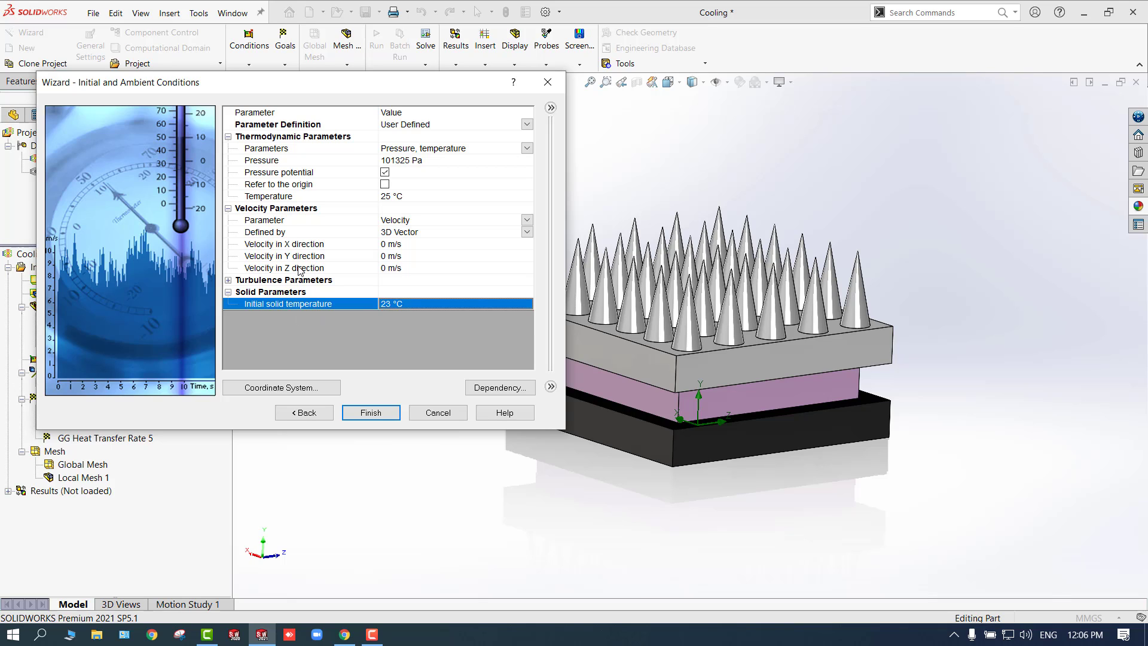
Set the ambient velocity in the Z direction to -15 m/s
click(404, 258)
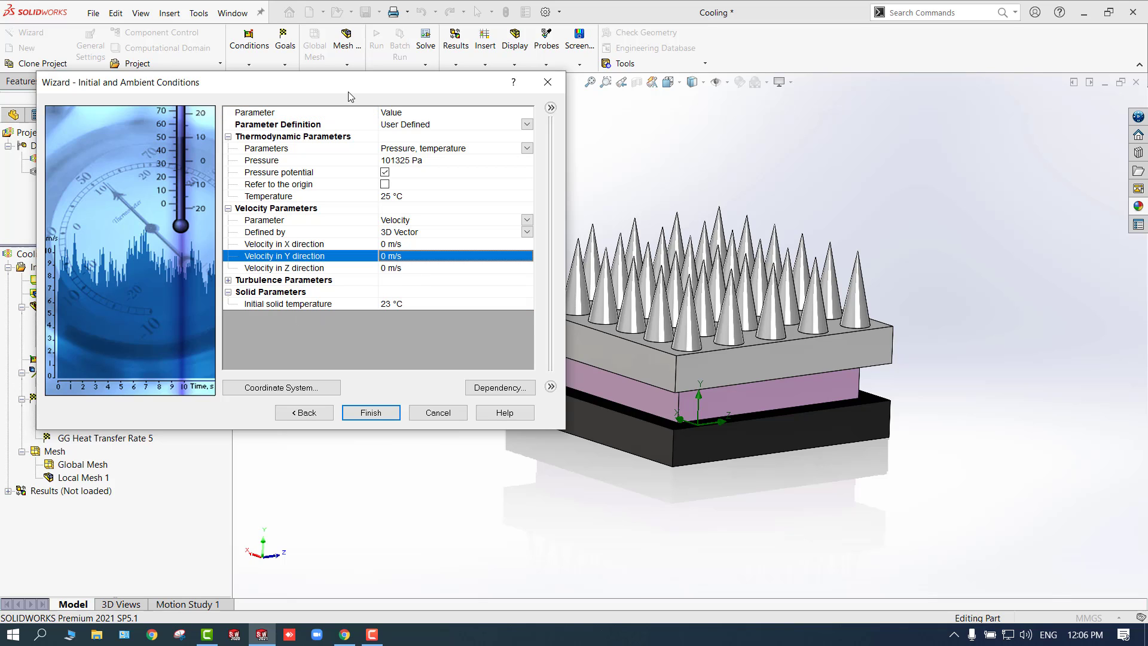
drag(348, 92, 357, 108)
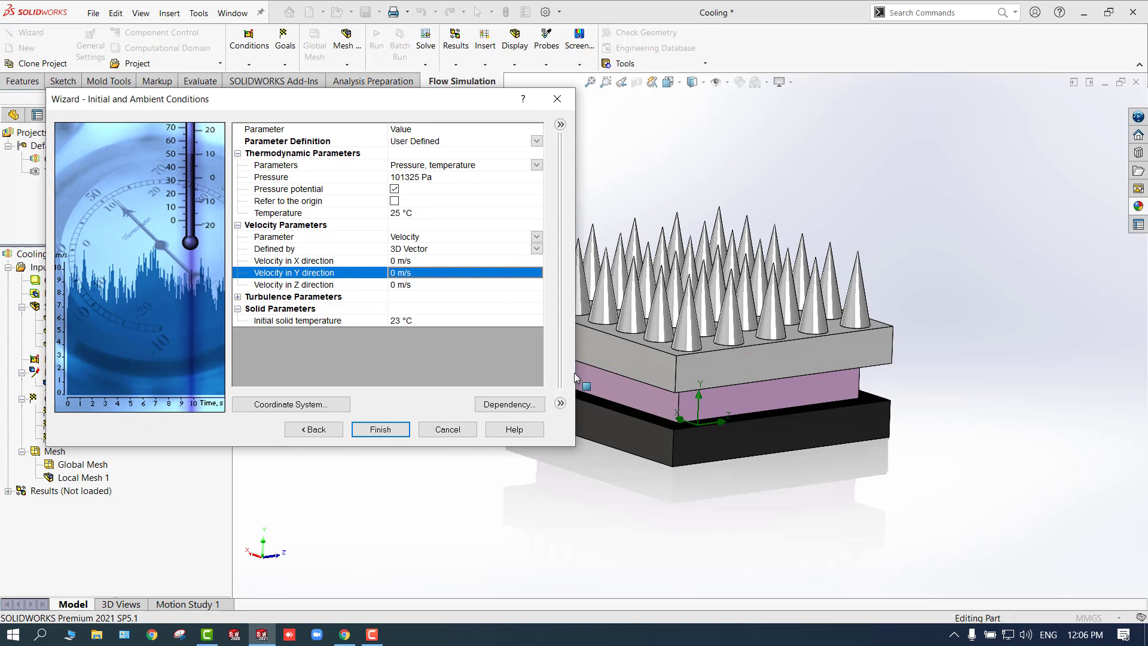
click(411, 285)
drag(426, 285, 378, 296)
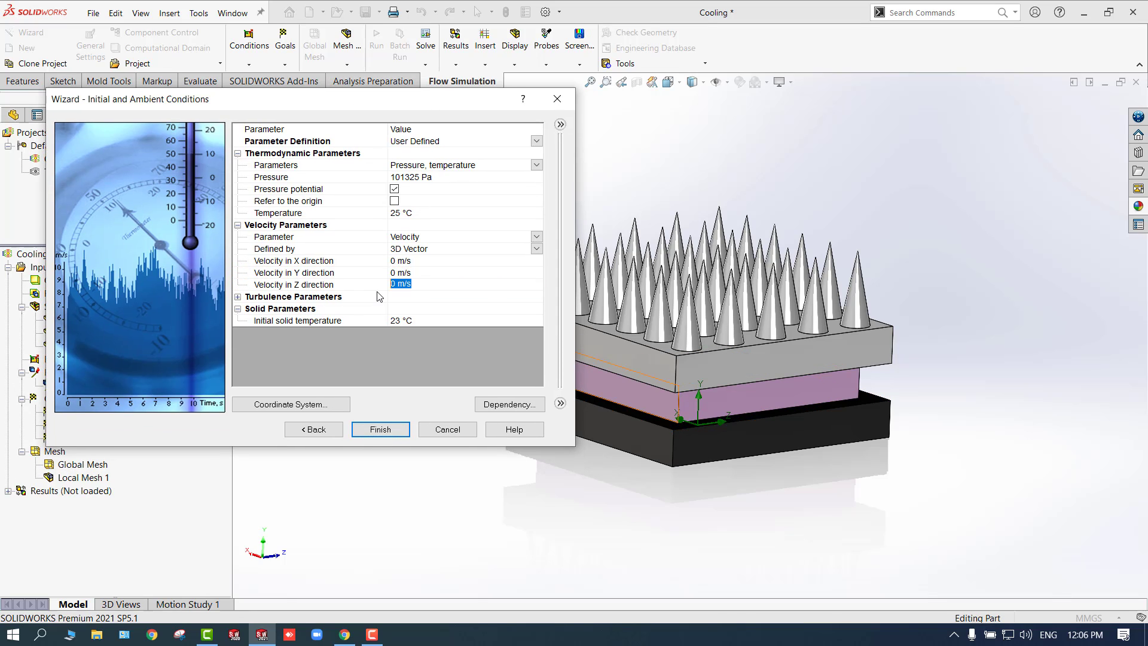
text(-15)
key(Return)
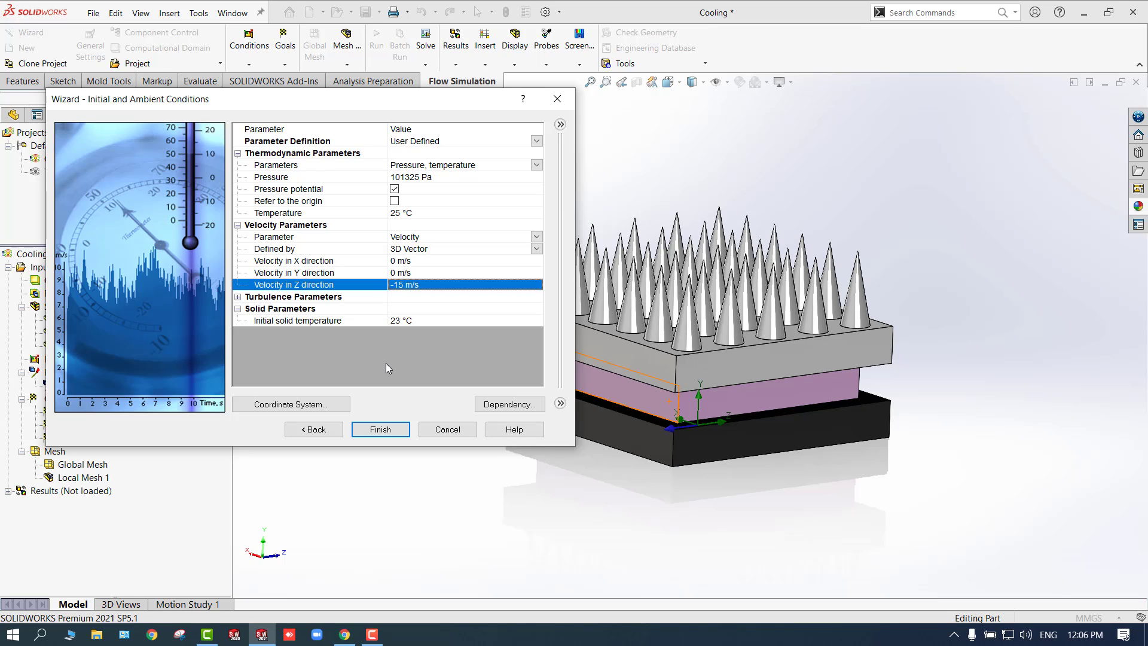
Set the ambient velocity in the Z direction to -20 m/s and finish the project wizard
click(421, 283)
drag(421, 283, 395, 287)
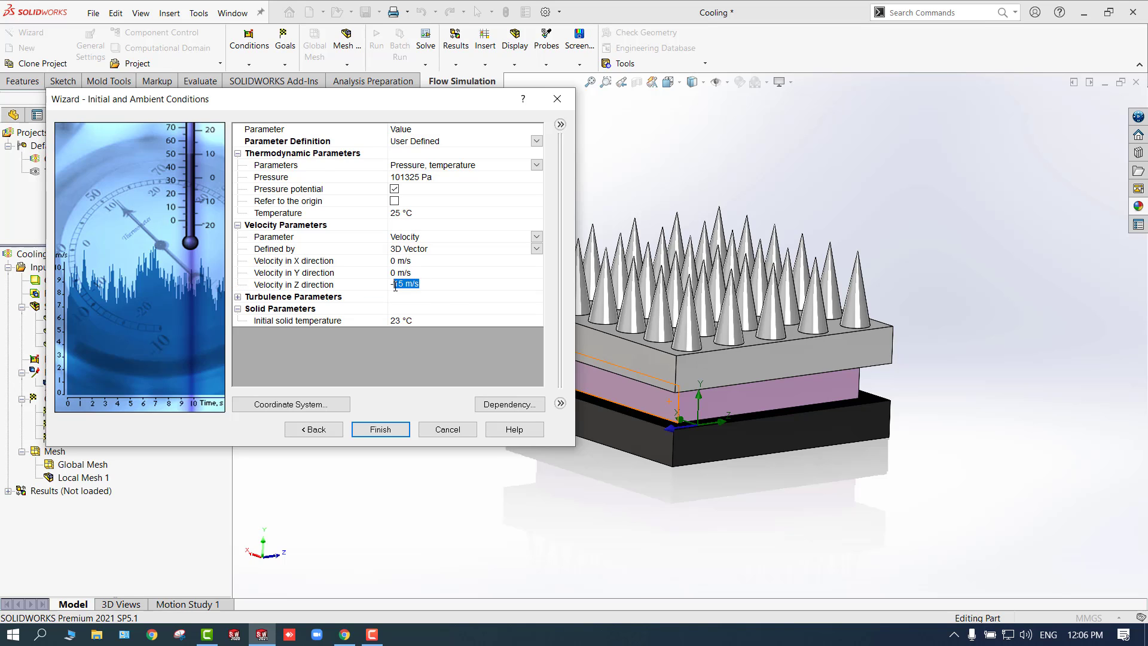
text(20)
key(Return)
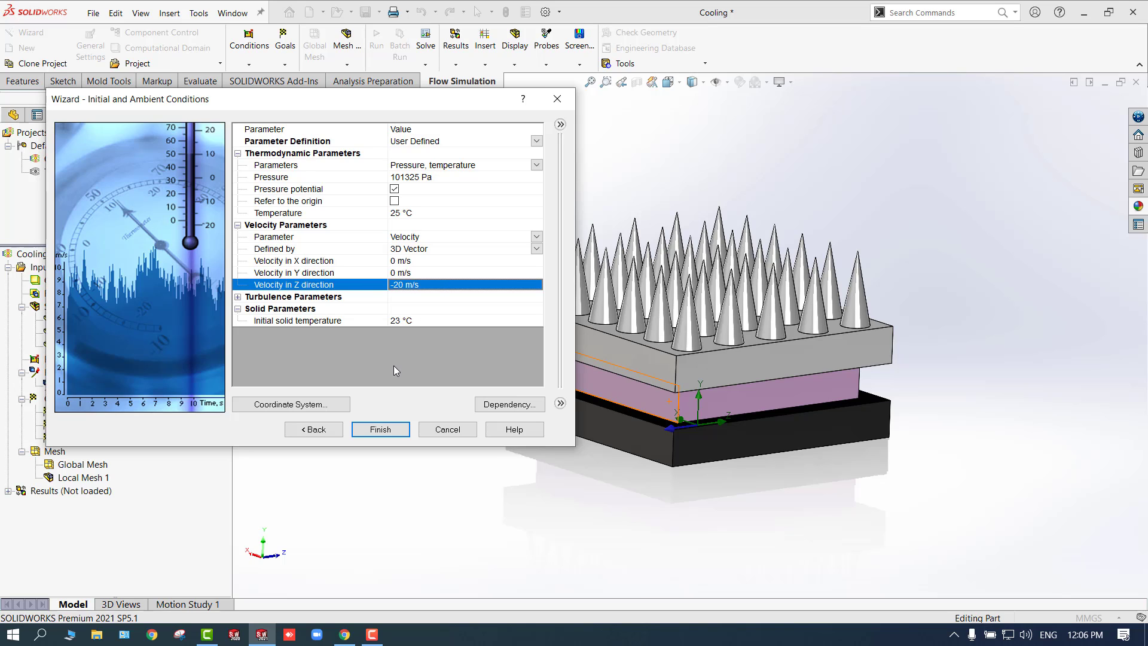
click(381, 430)
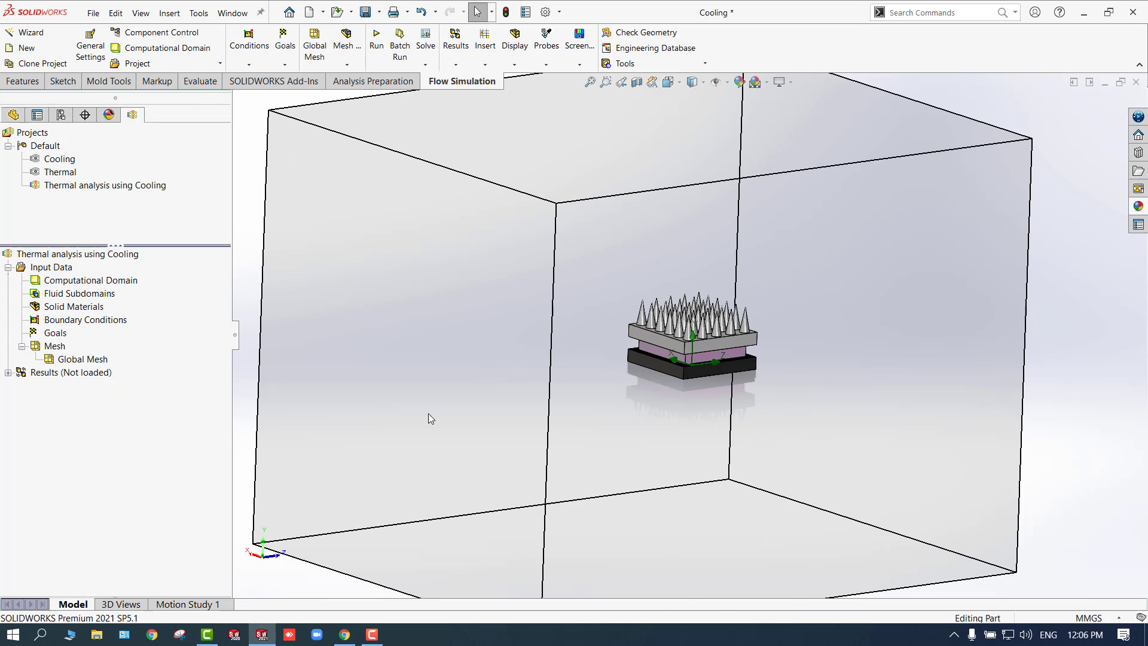
Shrink the computational domain along Z close around the heat sink, with Z min at about -0.0114 m
click(96, 284)
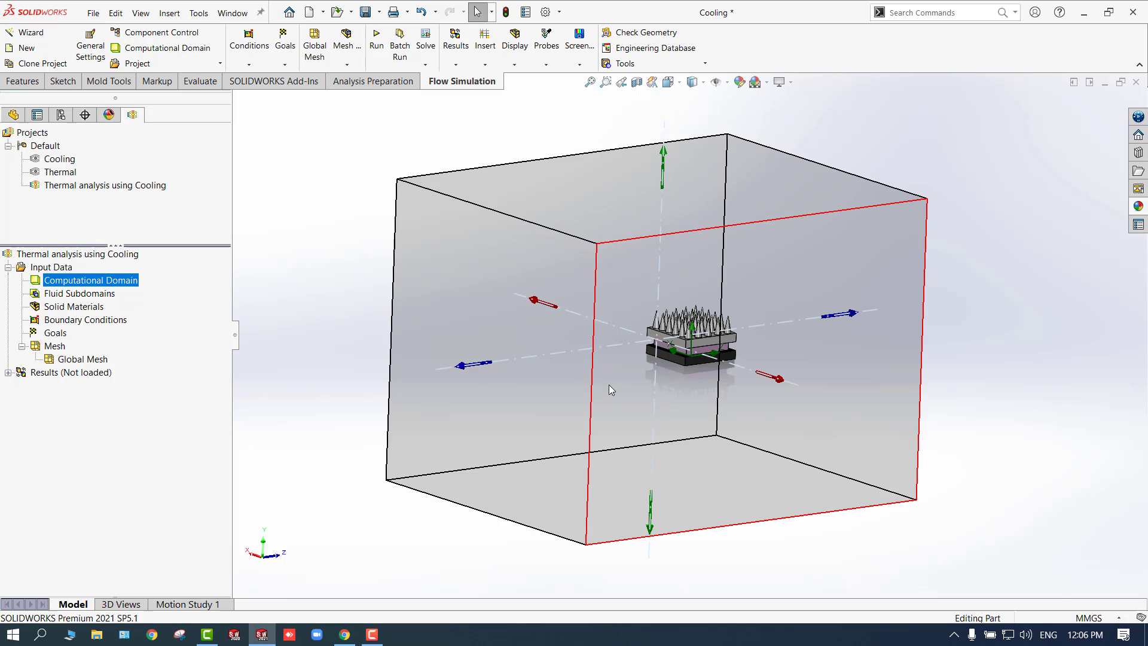
click(311, 324)
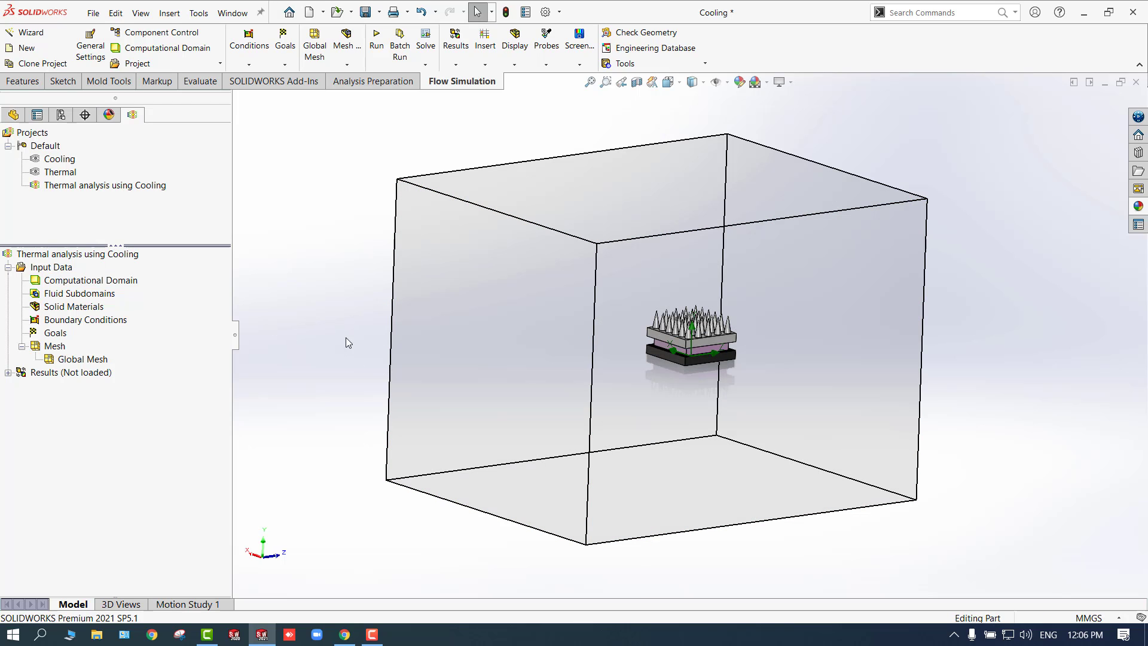
key(ctrl+3)
click(108, 284)
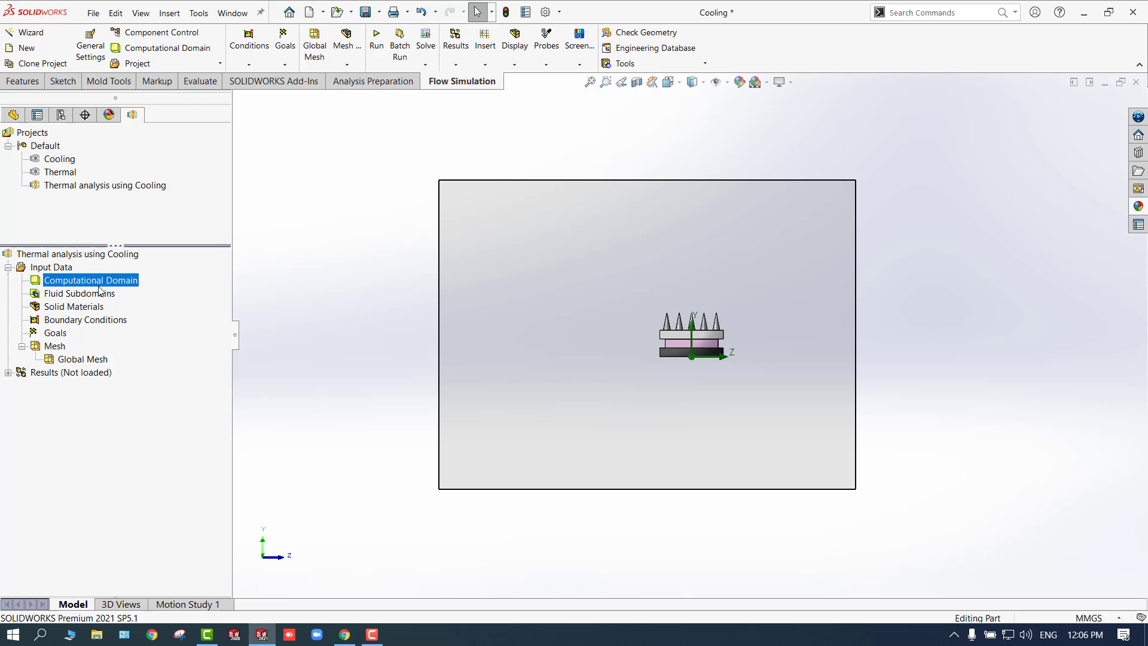
drag(409, 334, 617, 329)
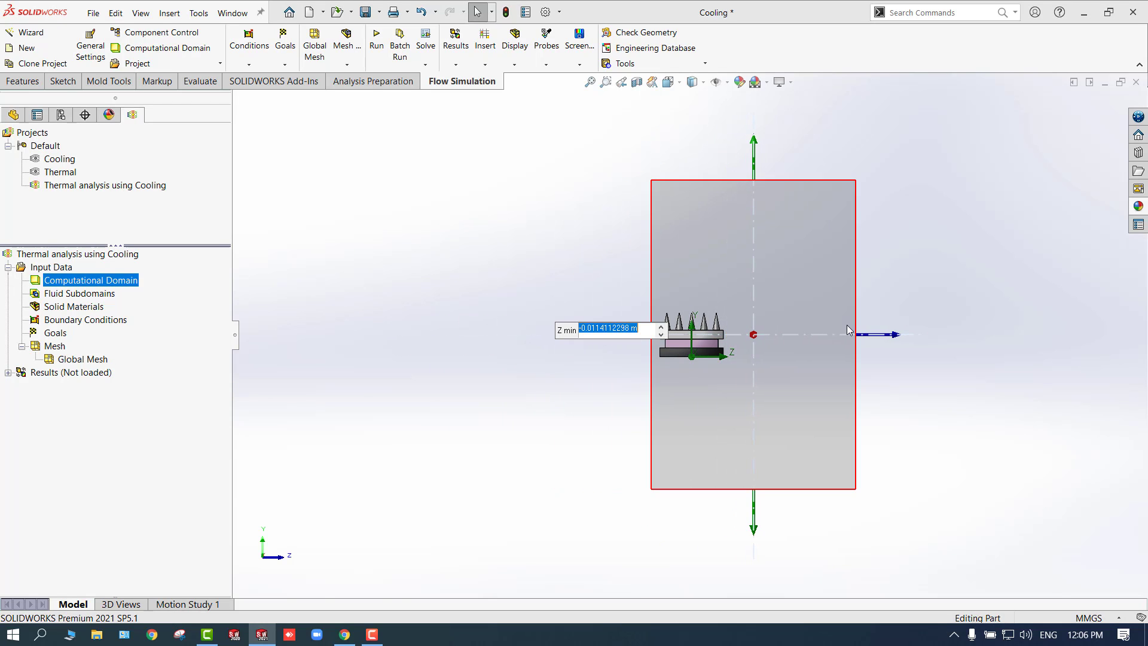
drag(900, 333, 772, 332)
Shrink the computational domain along Y so it ends slightly below the base and just above the cone fins
drag(690, 533, 691, 410)
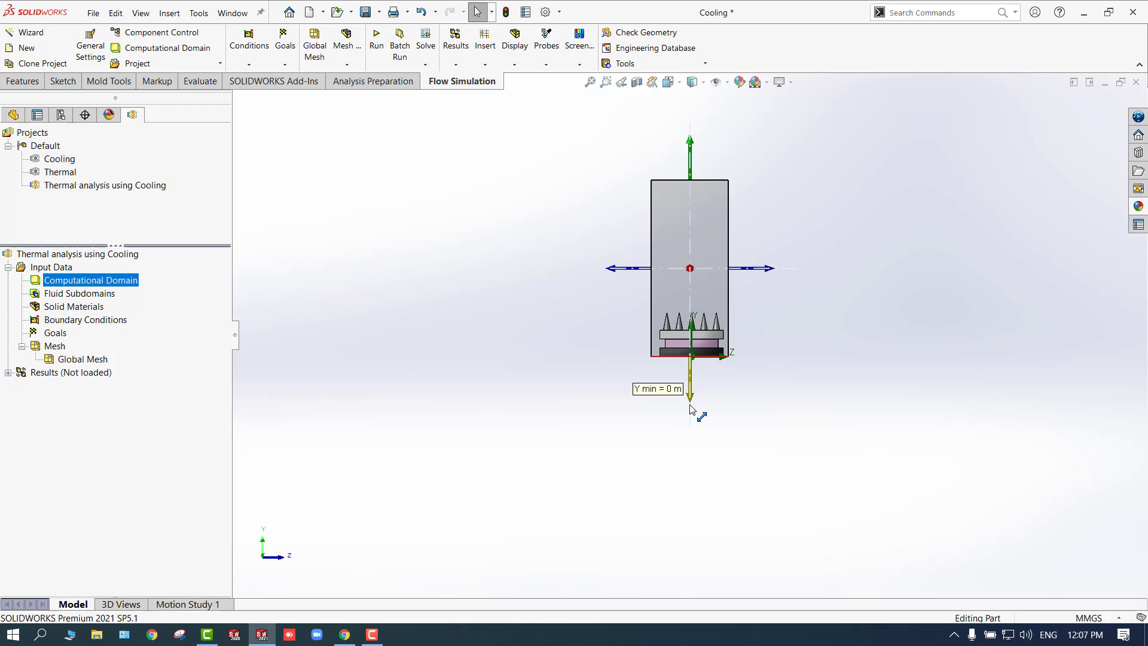
click(691, 410)
drag(691, 141, 689, 270)
click(515, 329)
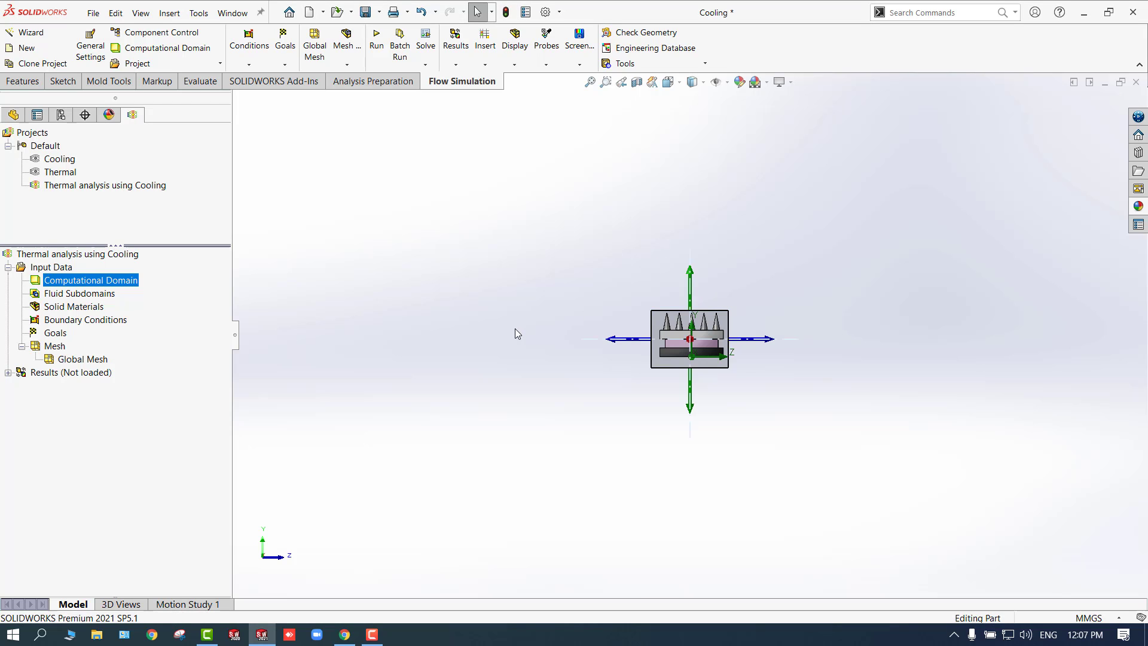
Shrink the computational domain along X closely around the heat sink, with X min at about -0.0104 m, and hide the domain
middle_drag(515, 329, 651, 320)
key(ctrl+8)
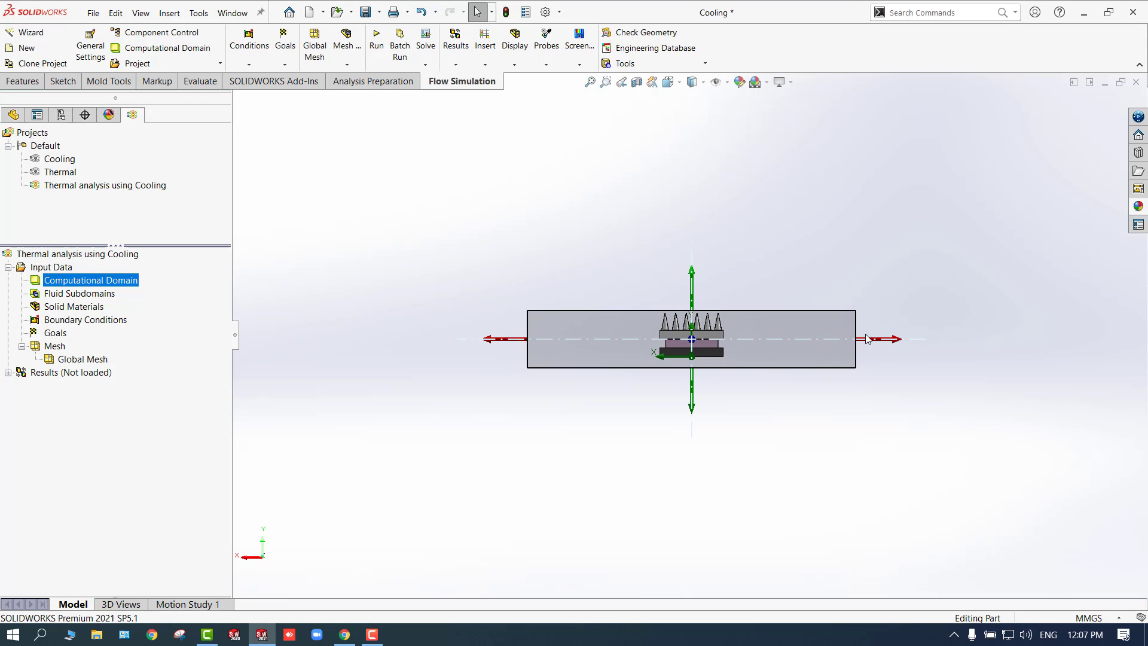
drag(901, 338, 771, 339)
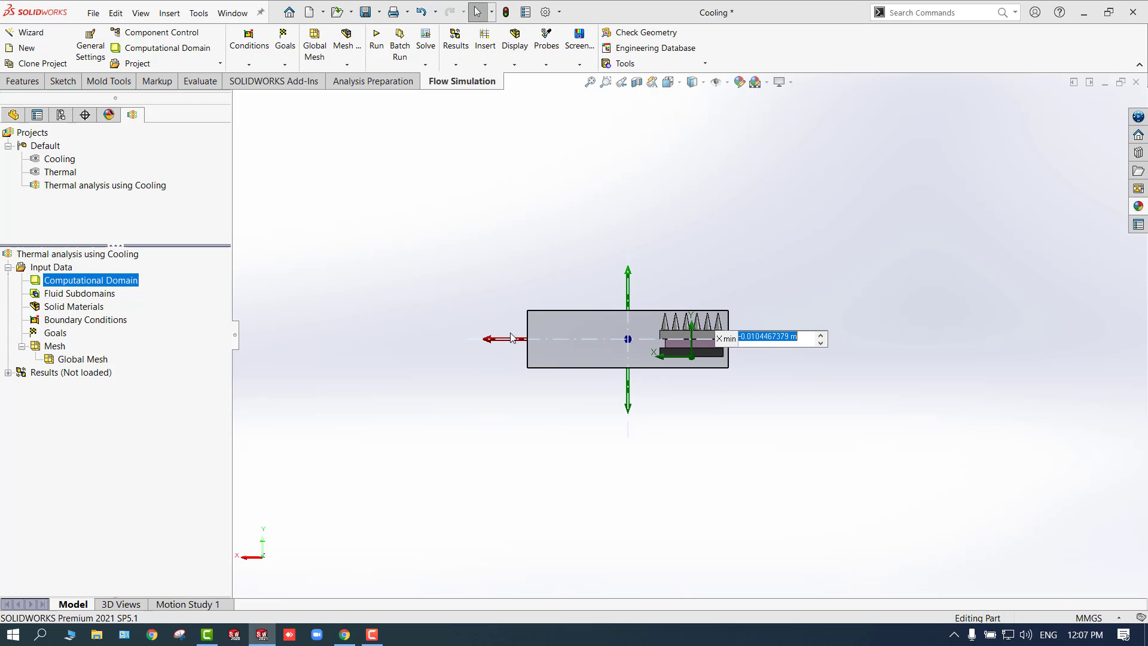
drag(487, 338, 616, 342)
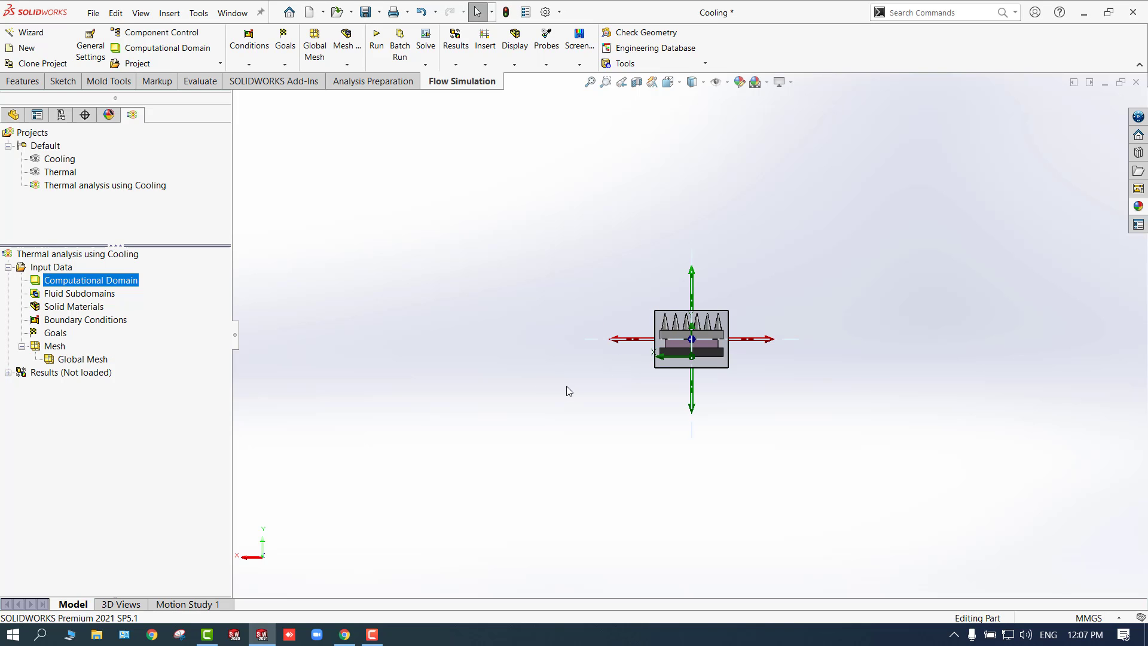
middle_drag(567, 390, 638, 403)
scroll(670, 368, up, 2)
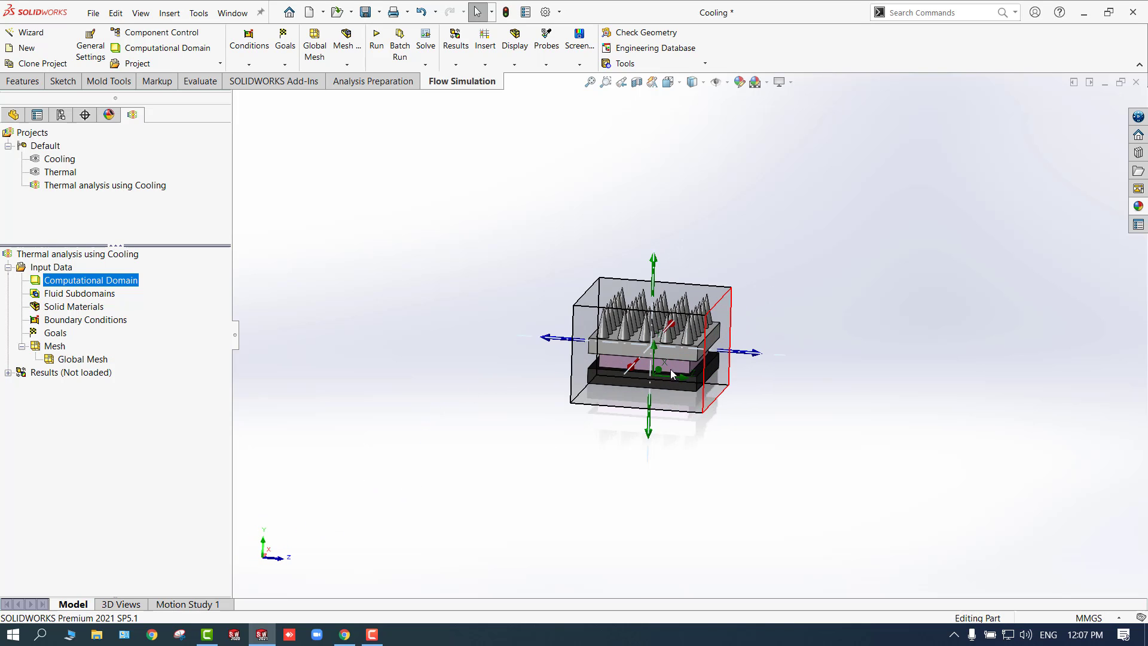
right_click(99, 281)
click(127, 304)
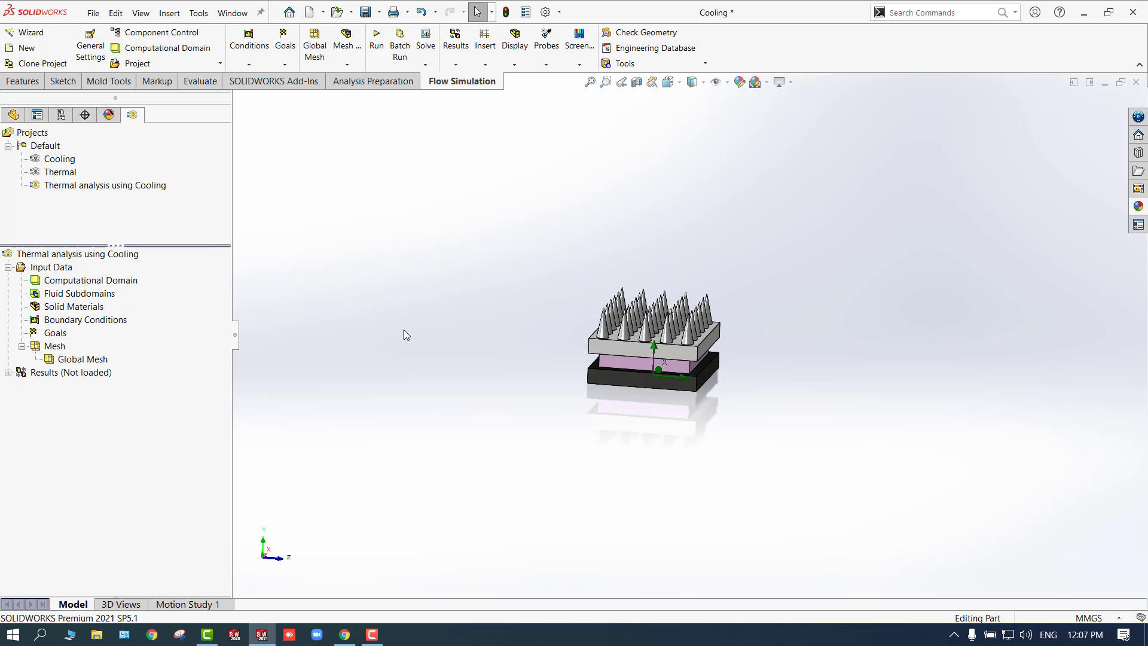
Start a new solid material definition and select the pink middle block as the component it applies to
middle_drag(480, 372, 451, 407)
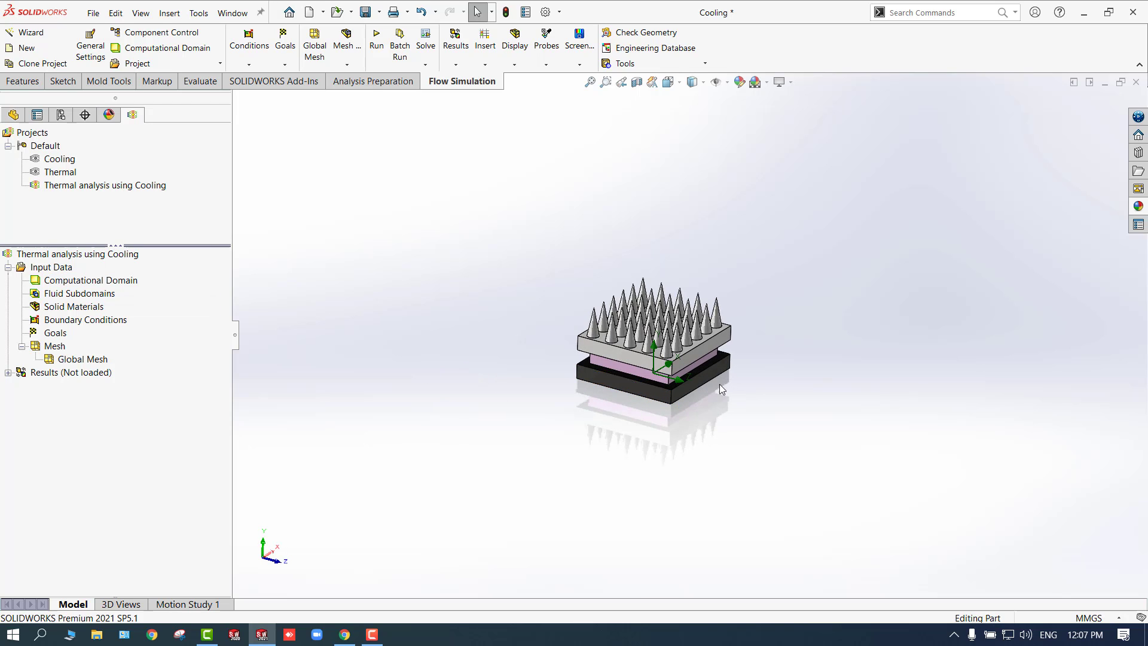
scroll(719, 384, down, 3)
middle_drag(487, 450, 449, 412)
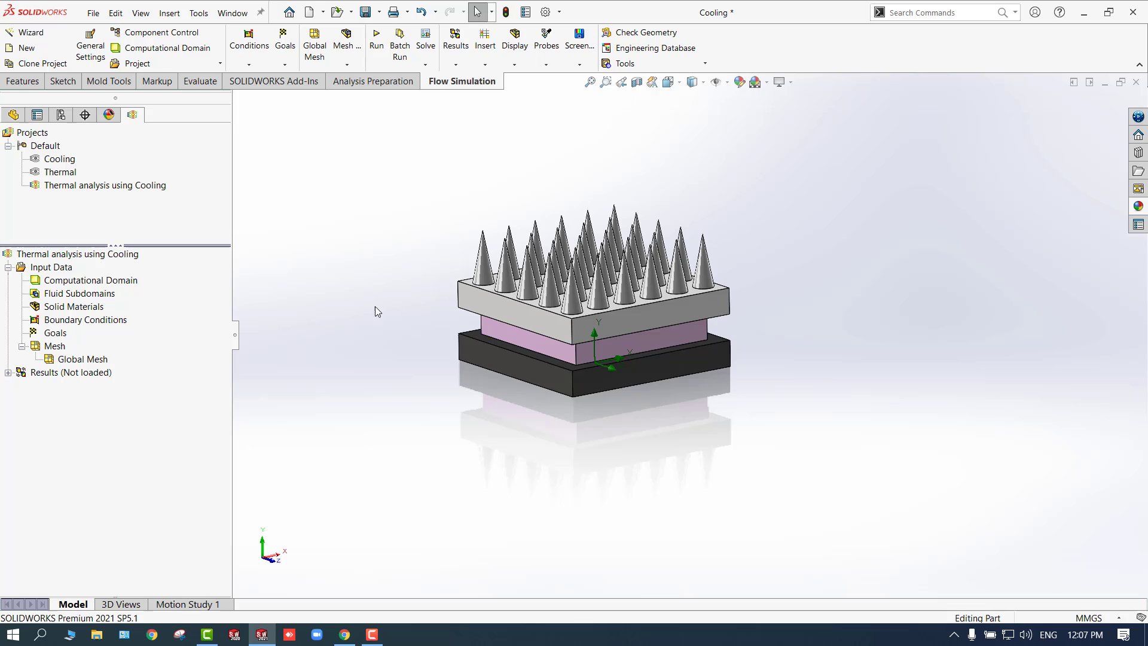
right_click(61, 309)
click(97, 314)
click(14, 289)
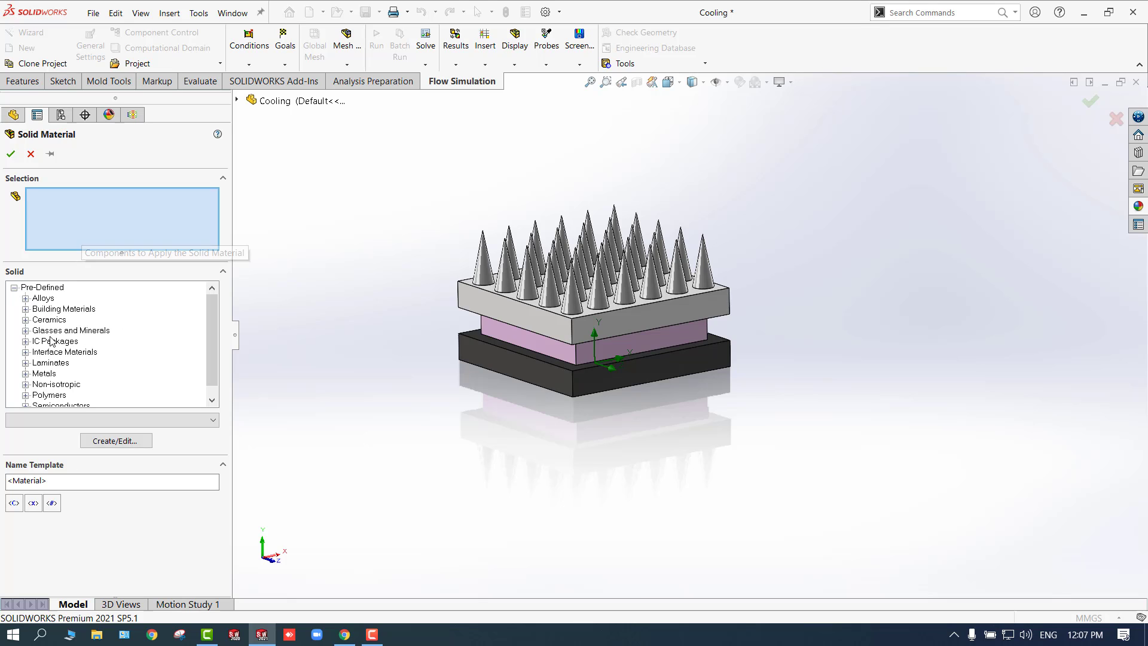
click(495, 334)
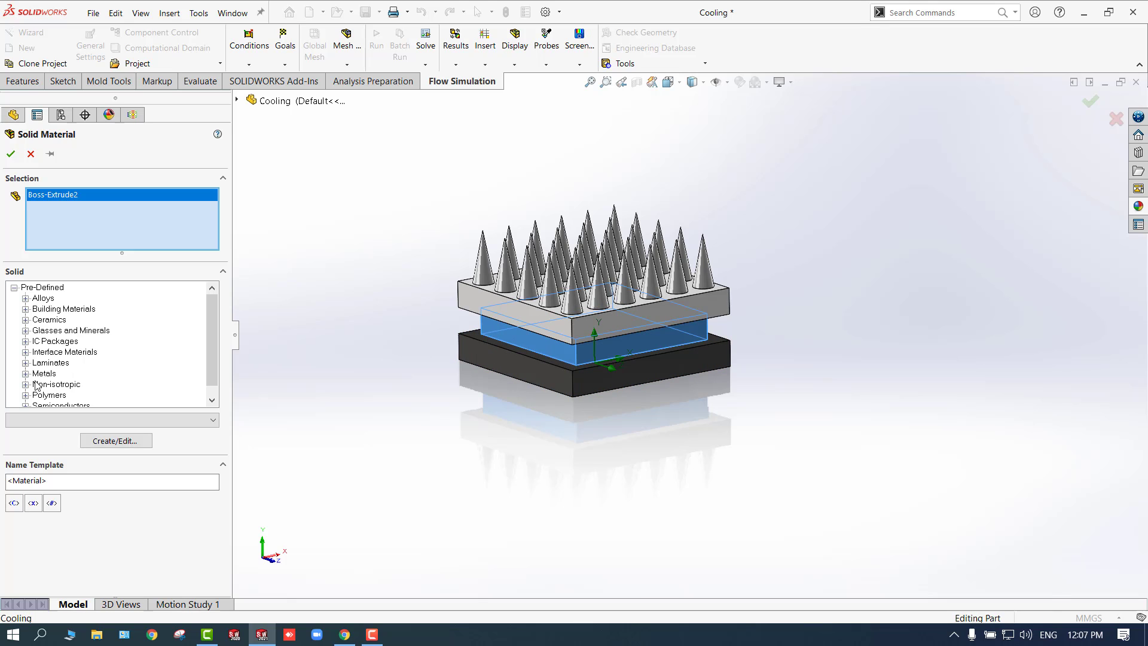
Look through the predefined solid material categories, including Interface Materials and Glasses and Minerals, for a material for the middle block
scroll(35, 386, down, 1)
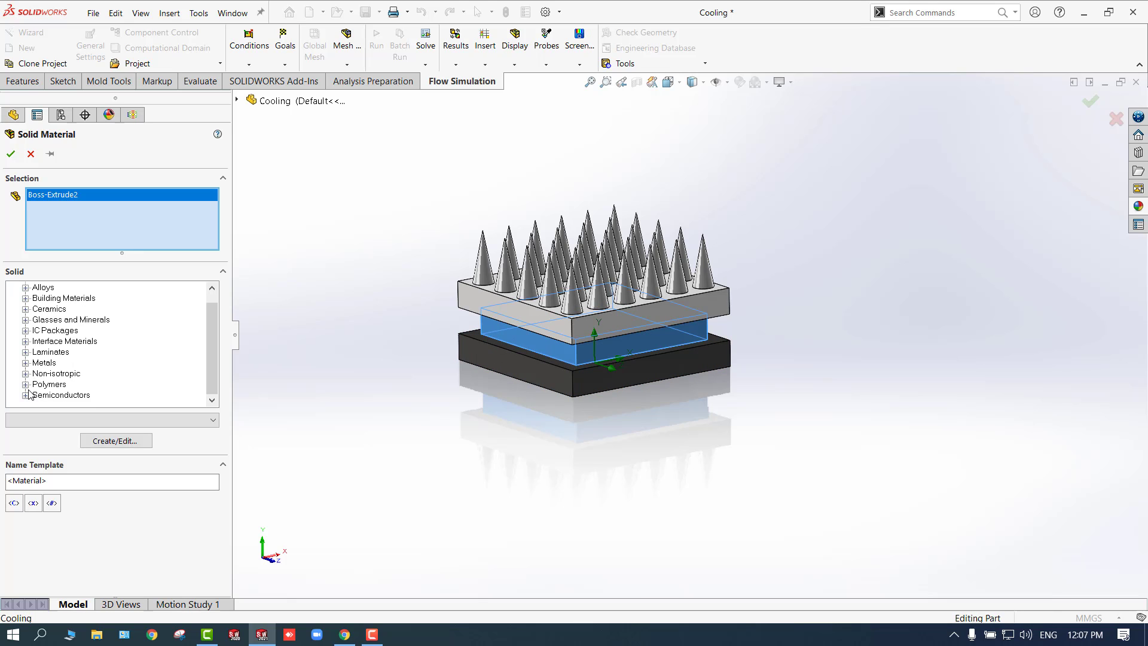
click(25, 341)
scroll(59, 363, down, 1)
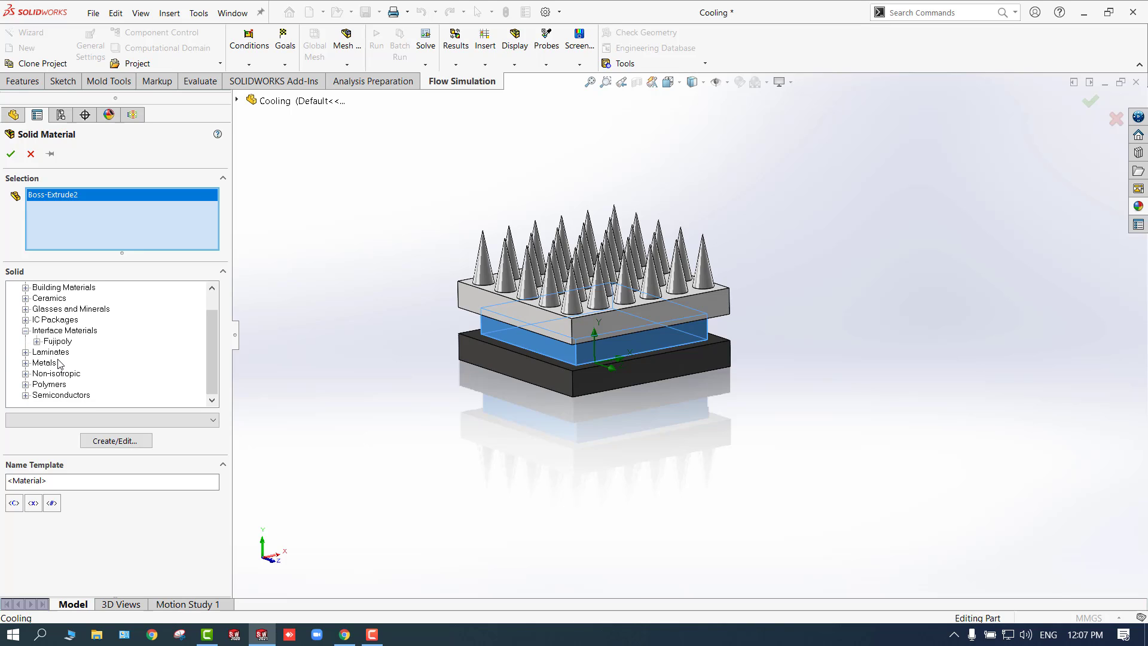
scroll(30, 341, up, 1)
click(26, 341)
click(25, 319)
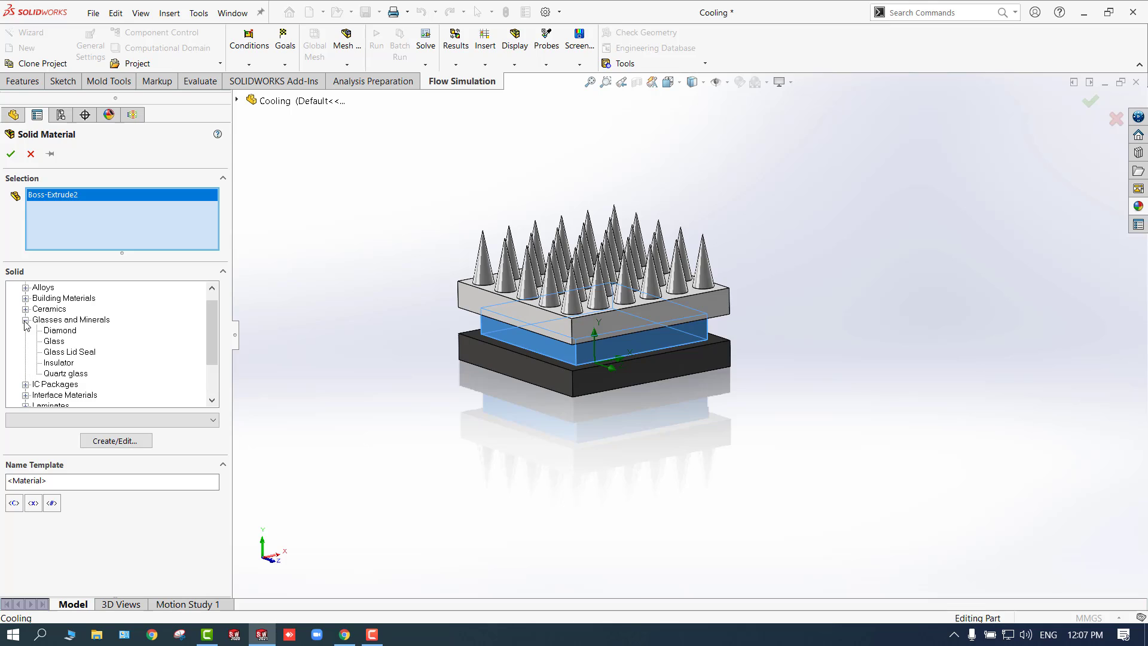
click(25, 319)
scroll(27, 299, up, 1)
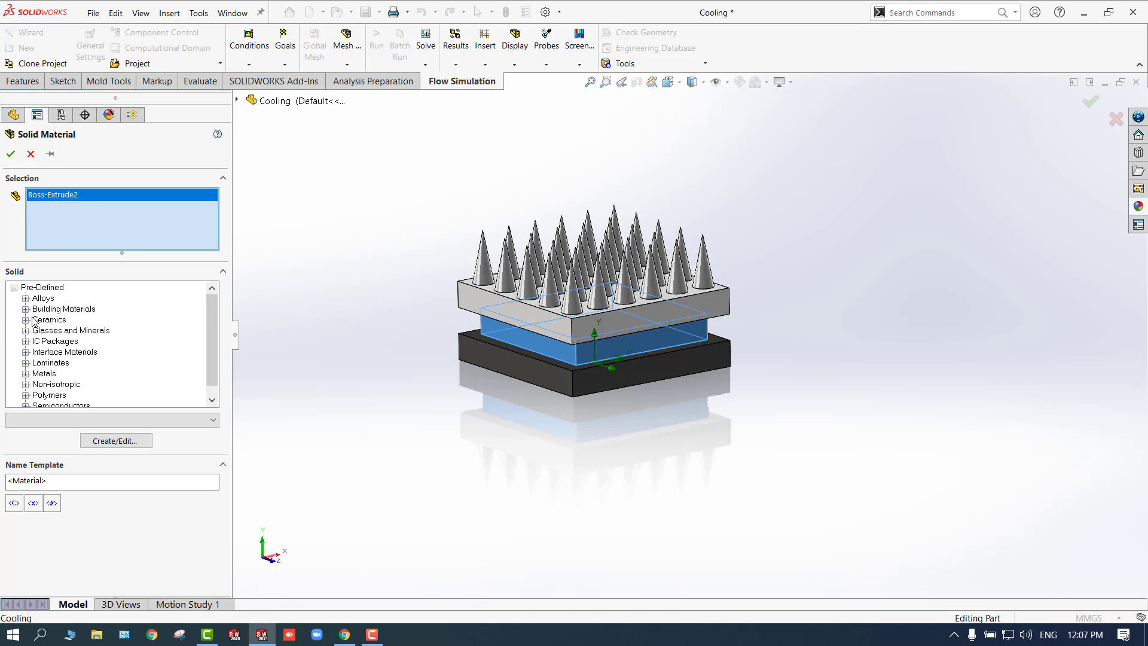
click(26, 309)
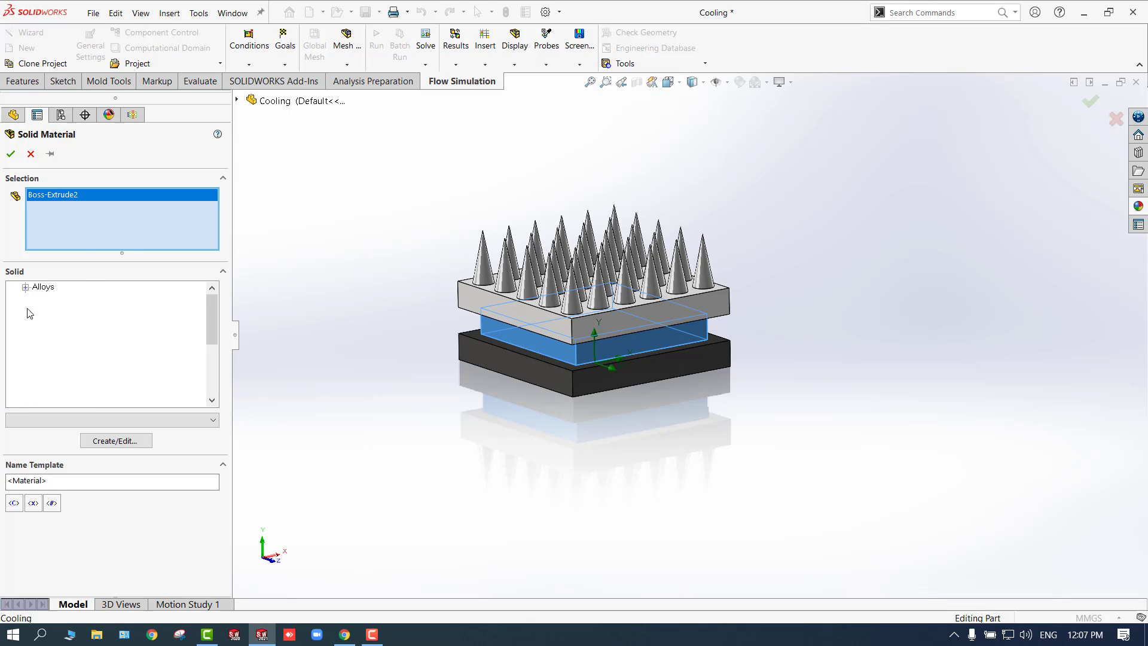
Look through the predefined Alloys list, from the aluminums to the stainless steels, and the Interface Materials category for a suitable material
click(26, 288)
click(25, 287)
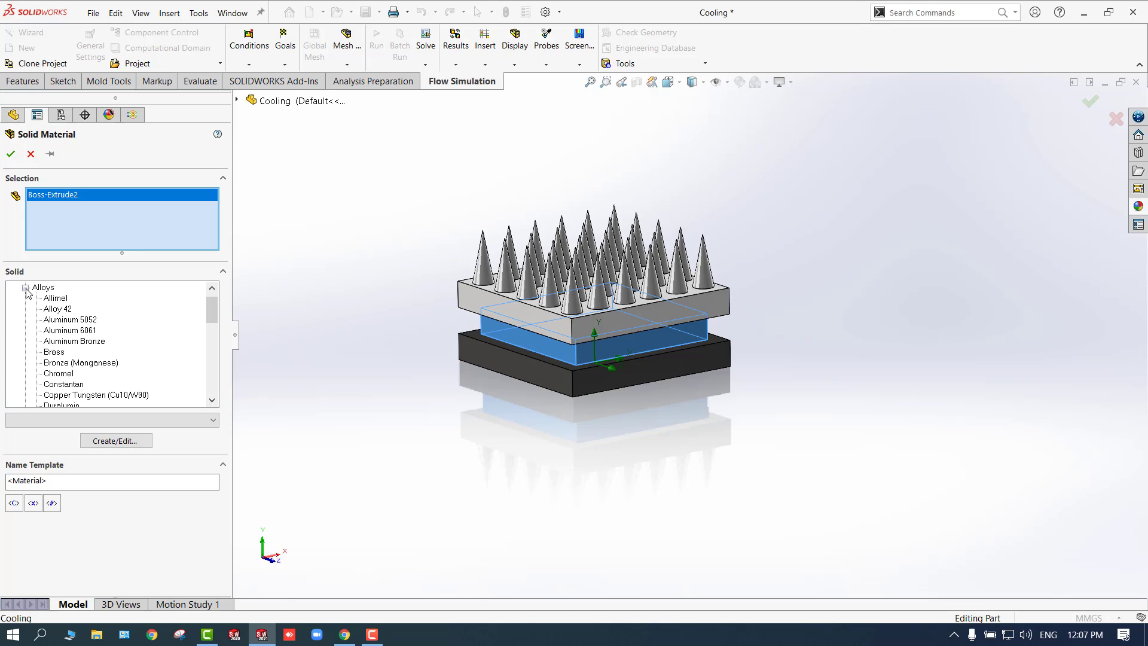
scroll(67, 380, down, 2)
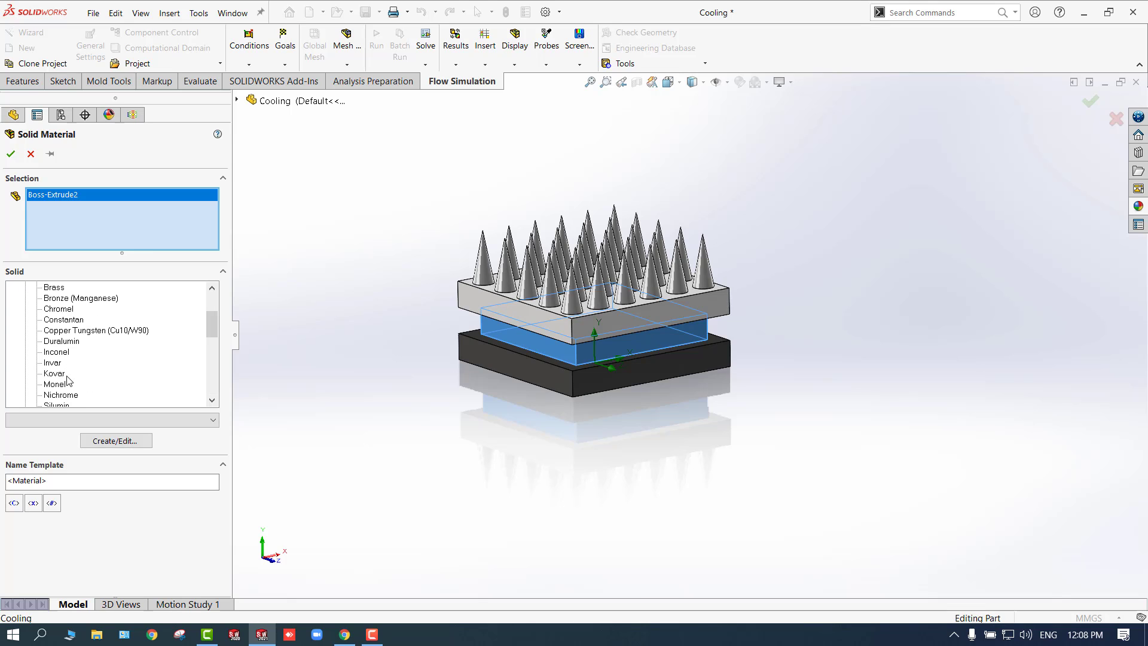
scroll(68, 375, down, 1)
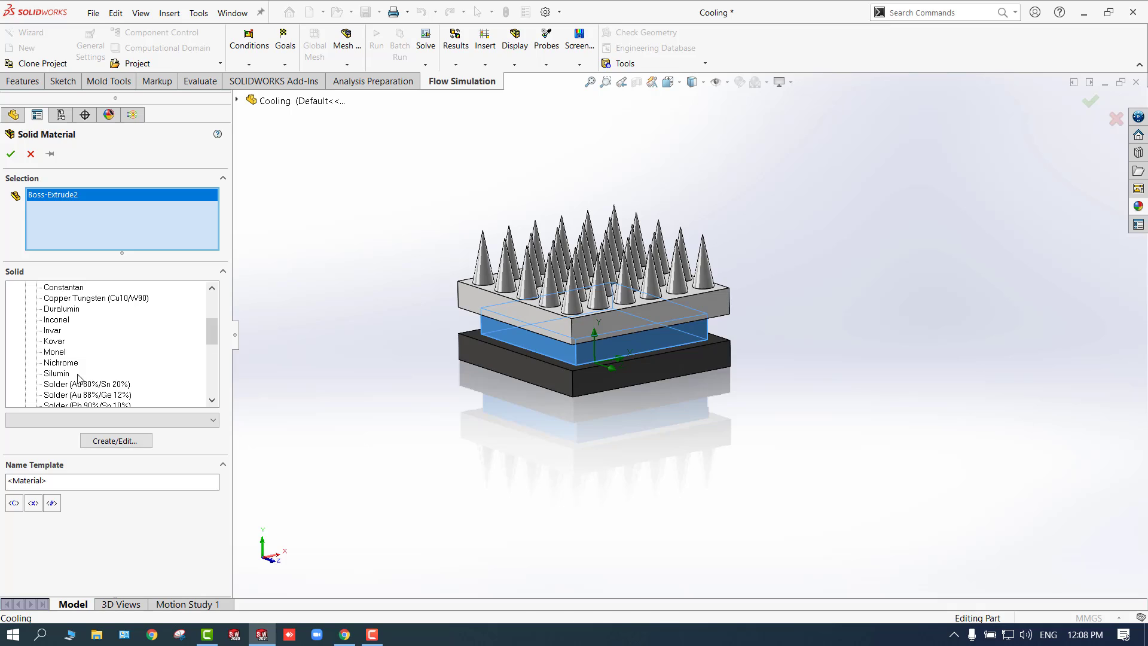
scroll(82, 378, up, 2)
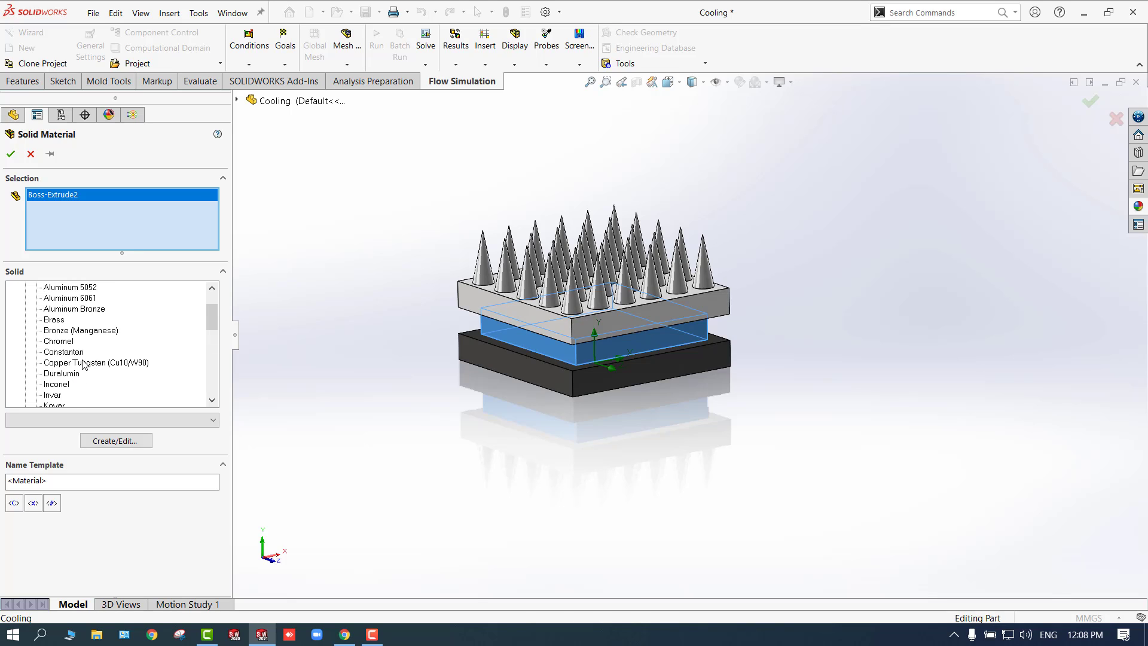
scroll(83, 364, up, 1)
scroll(83, 364, down, 1)
scroll(84, 364, down, 1)
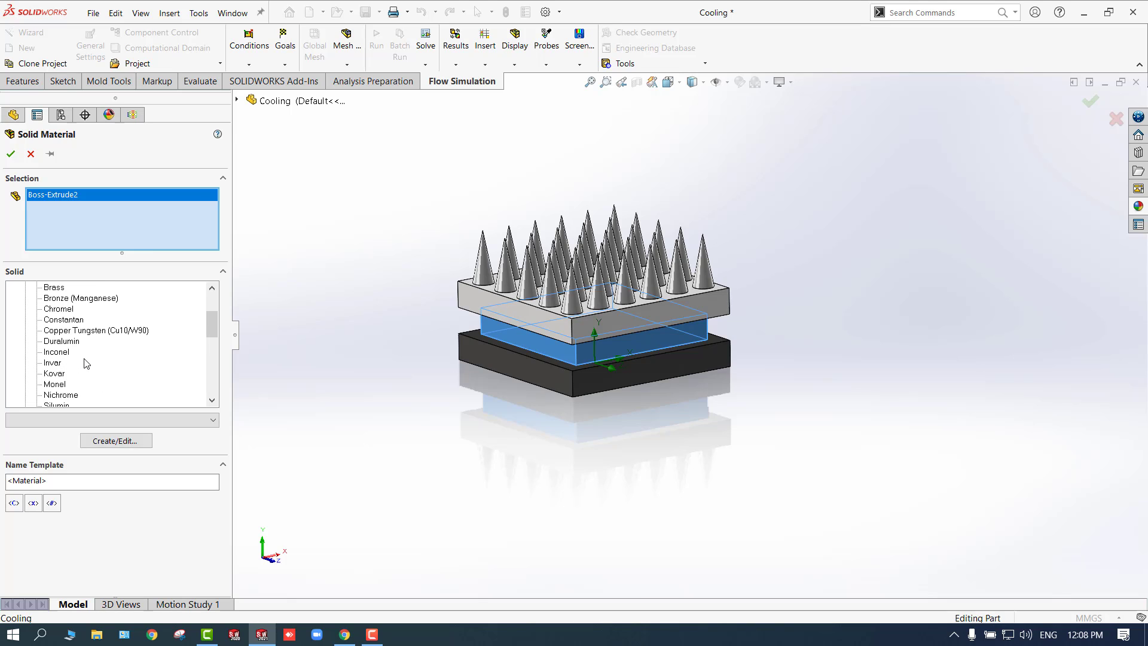
scroll(87, 359, down, 2)
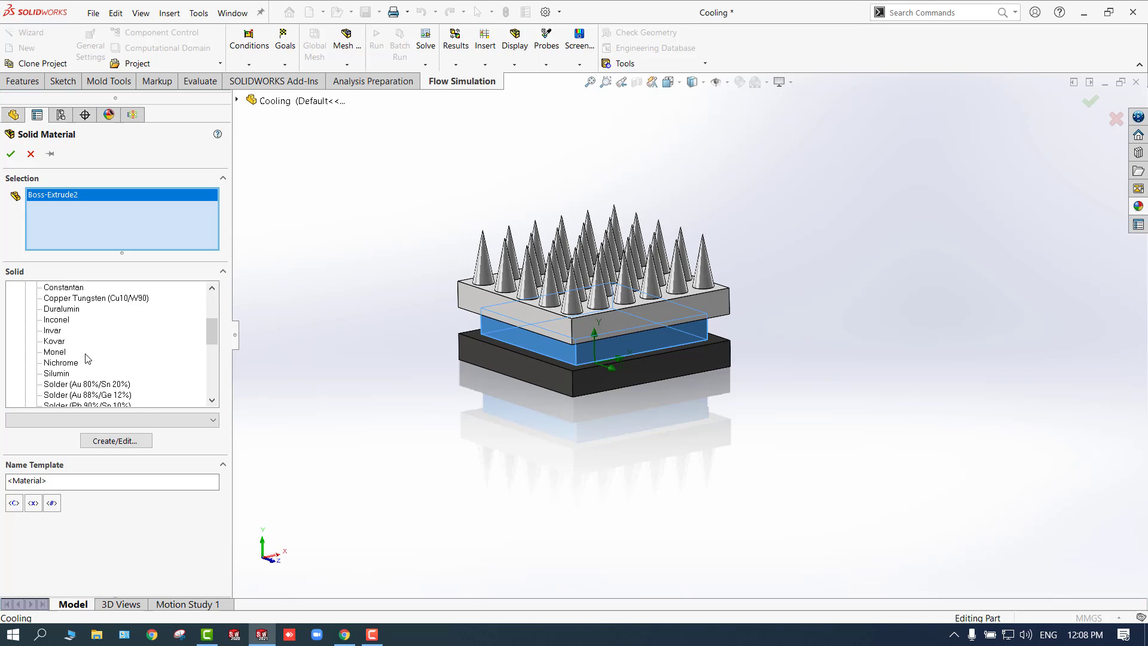
scroll(86, 359, down, 4)
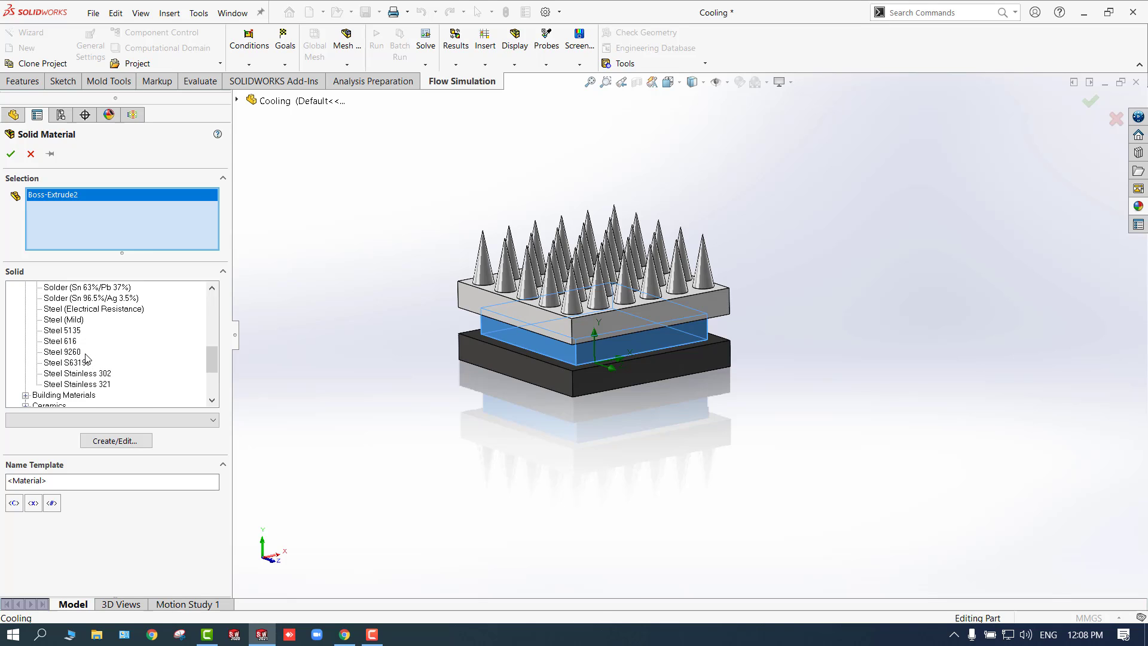
scroll(86, 359, up, 4)
scroll(86, 360, up, 3)
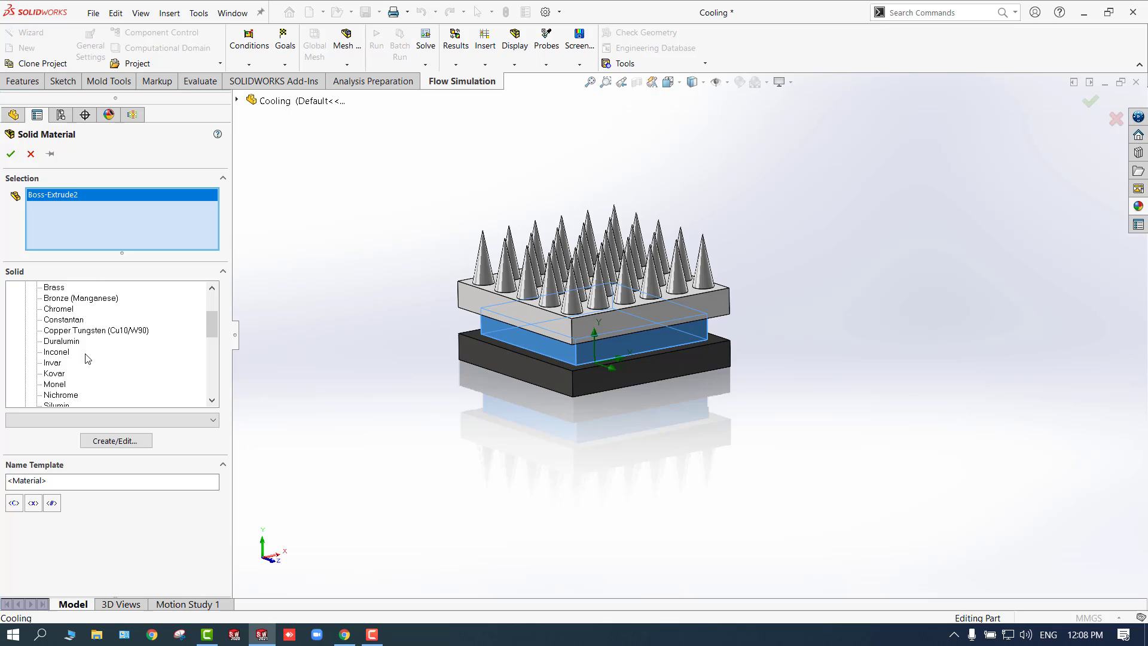
scroll(86, 360, up, 1)
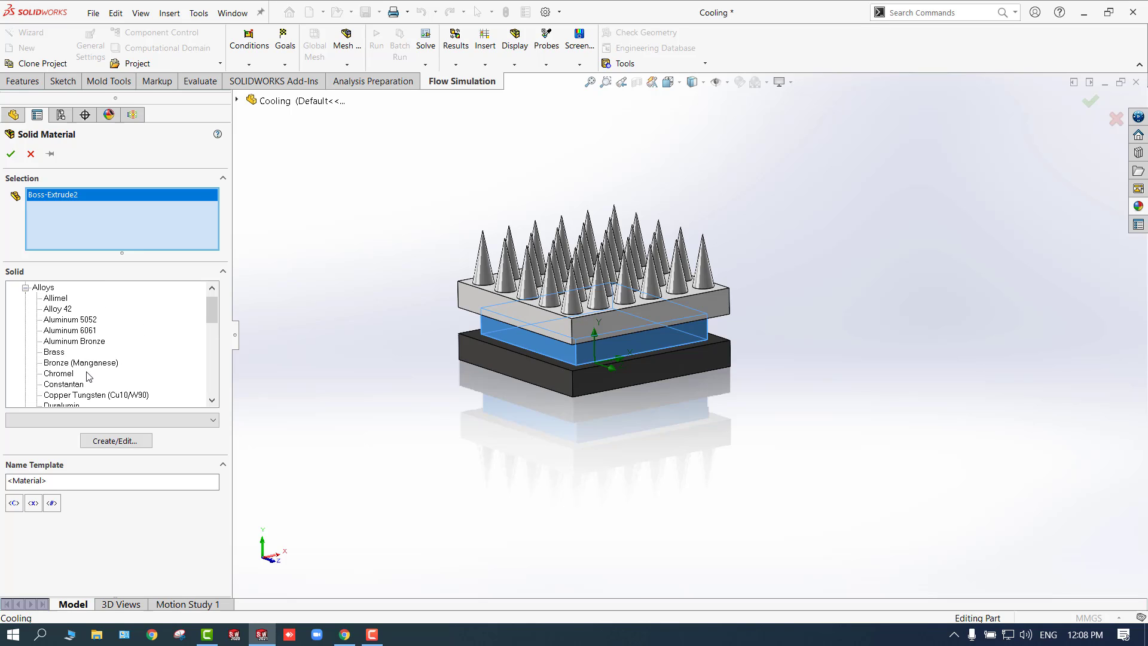
scroll(91, 397, down, 2)
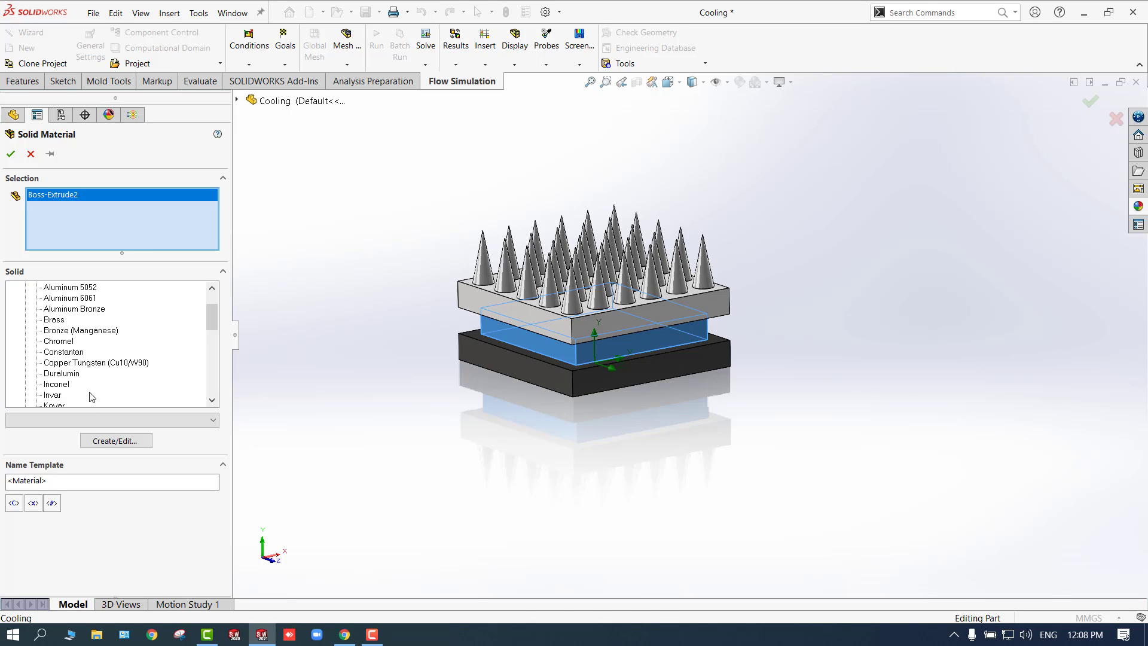
scroll(91, 397, down, 4)
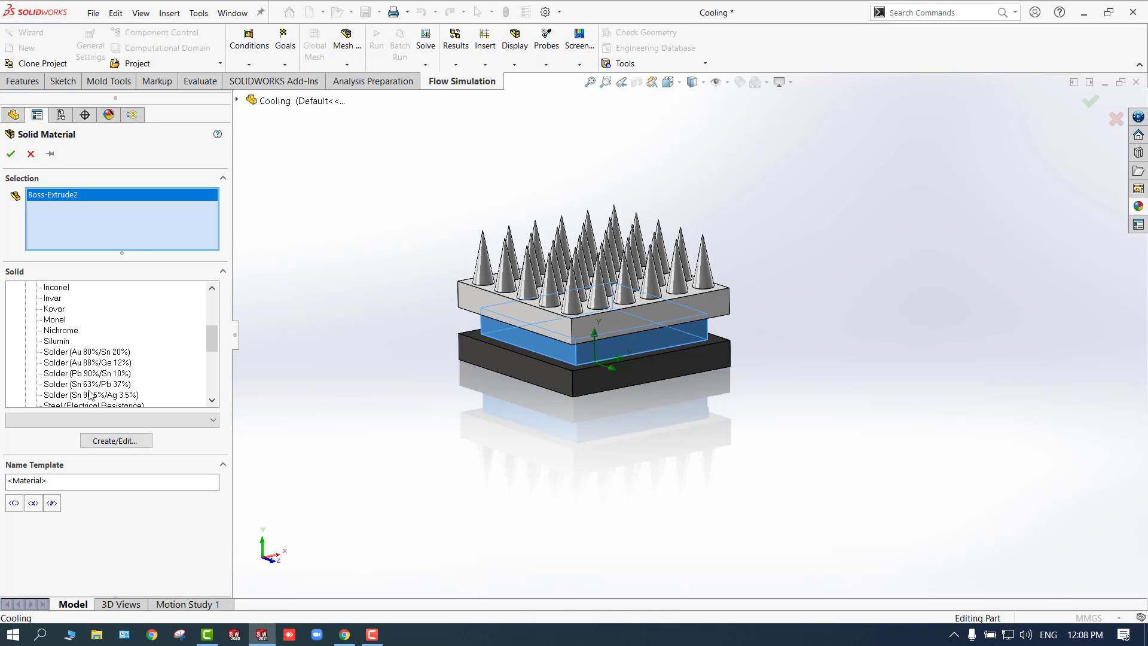
scroll(91, 394, down, 2)
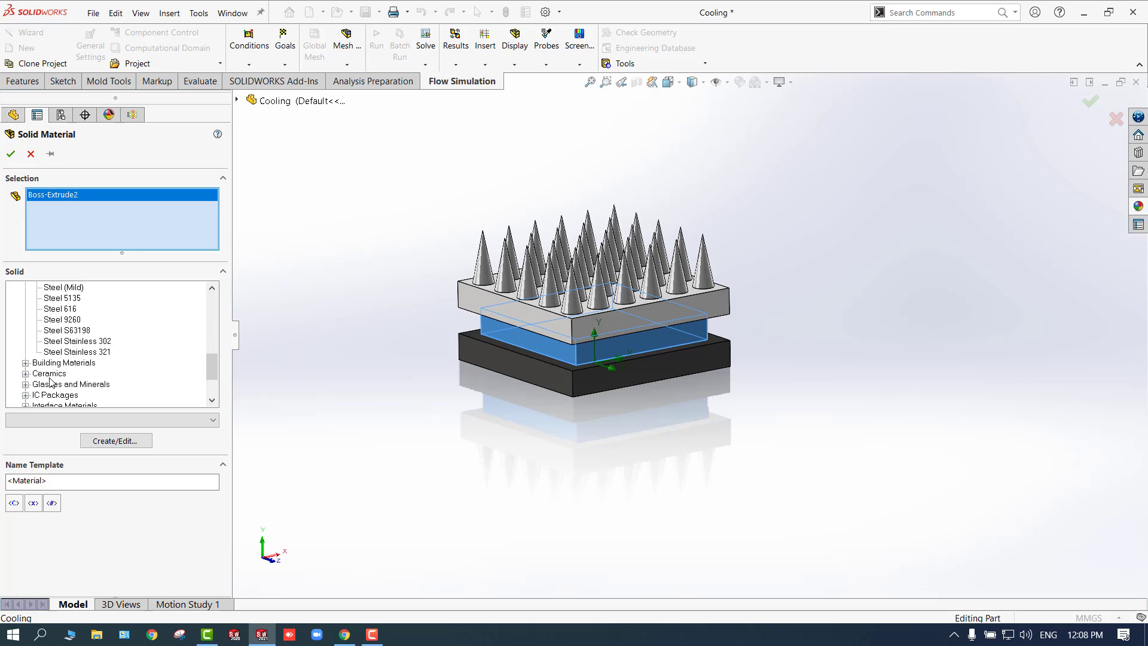
scroll(33, 395, down, 1)
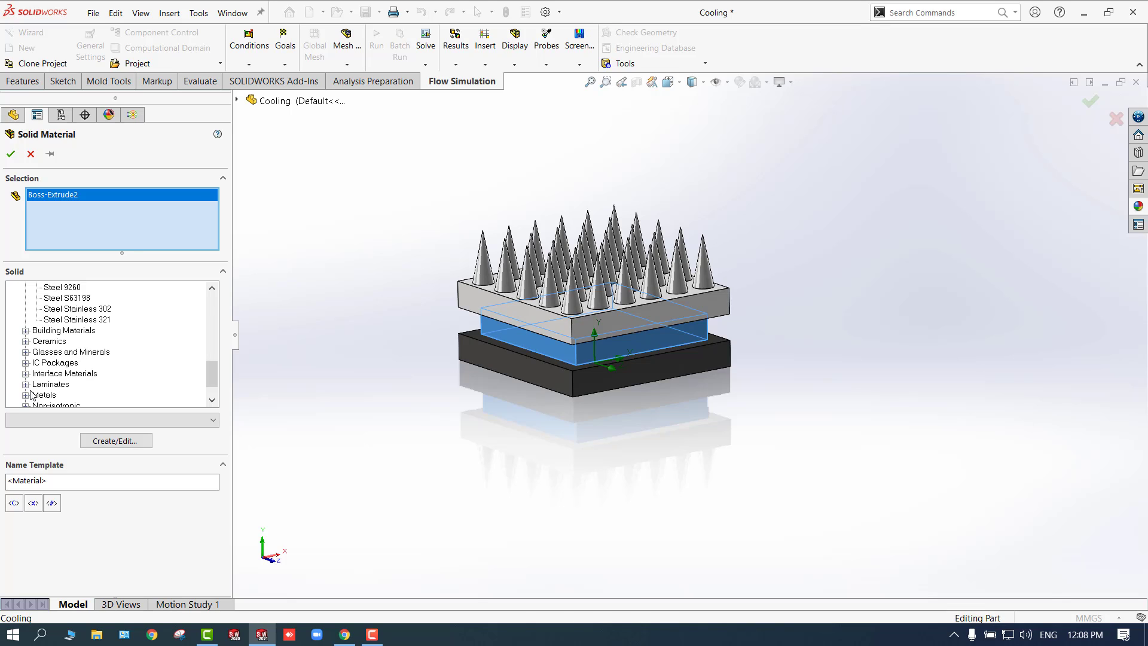
click(25, 374)
scroll(27, 372, down, 1)
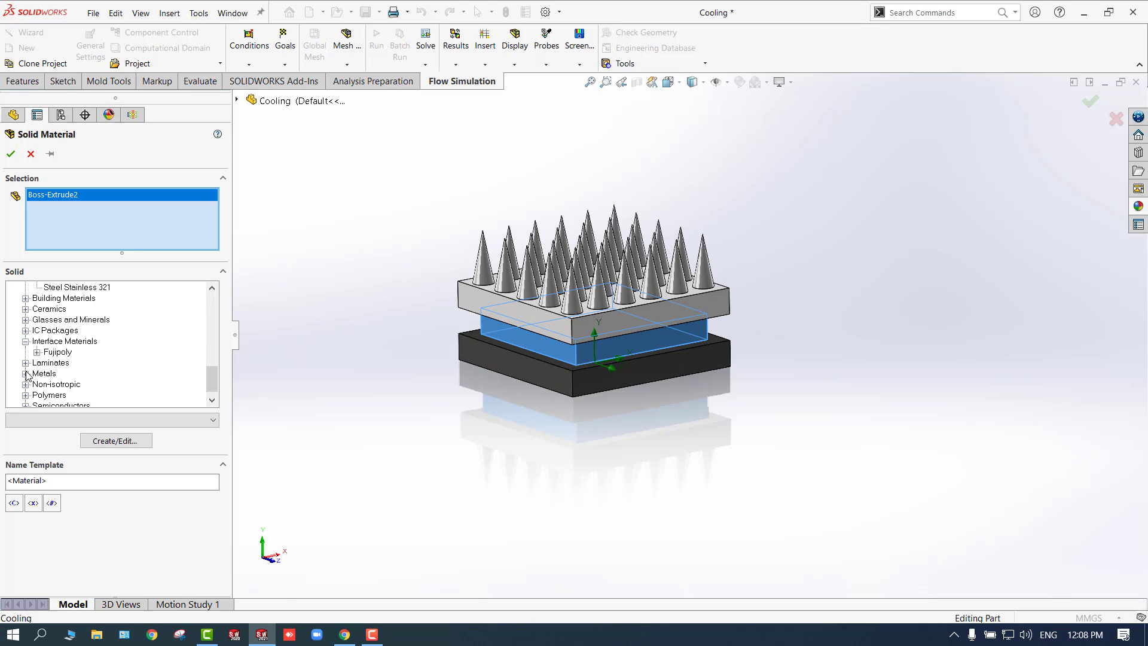
Replace the middle block with the finned top plate as the selected component and assign it the predefined metal Copper
click(25, 374)
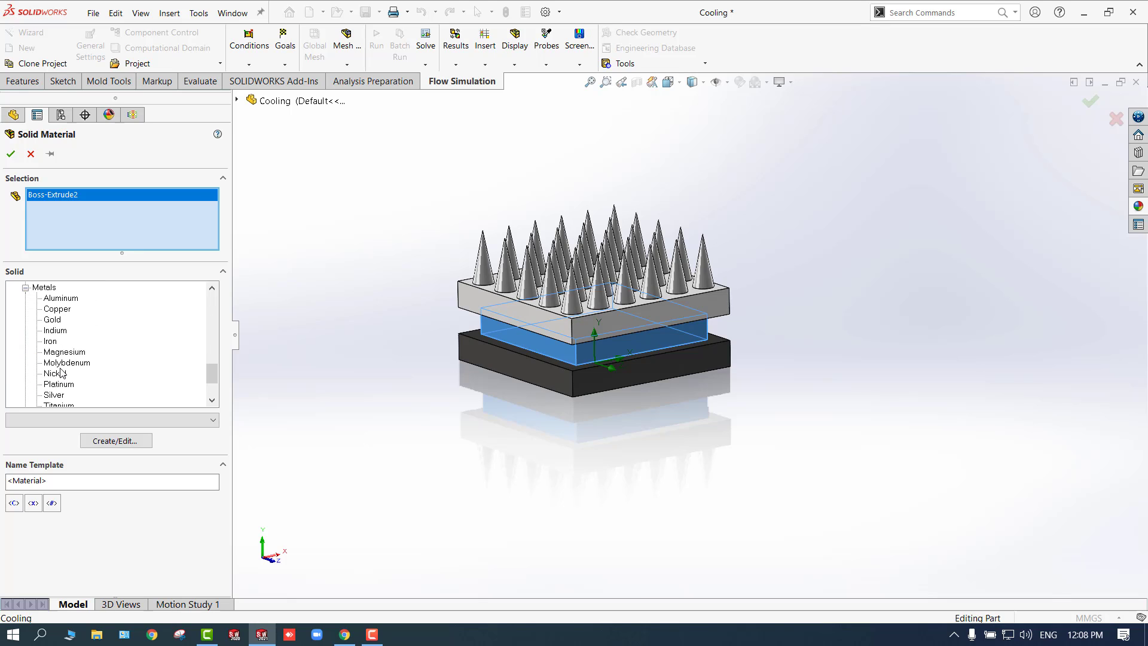
scroll(63, 374, down, 1)
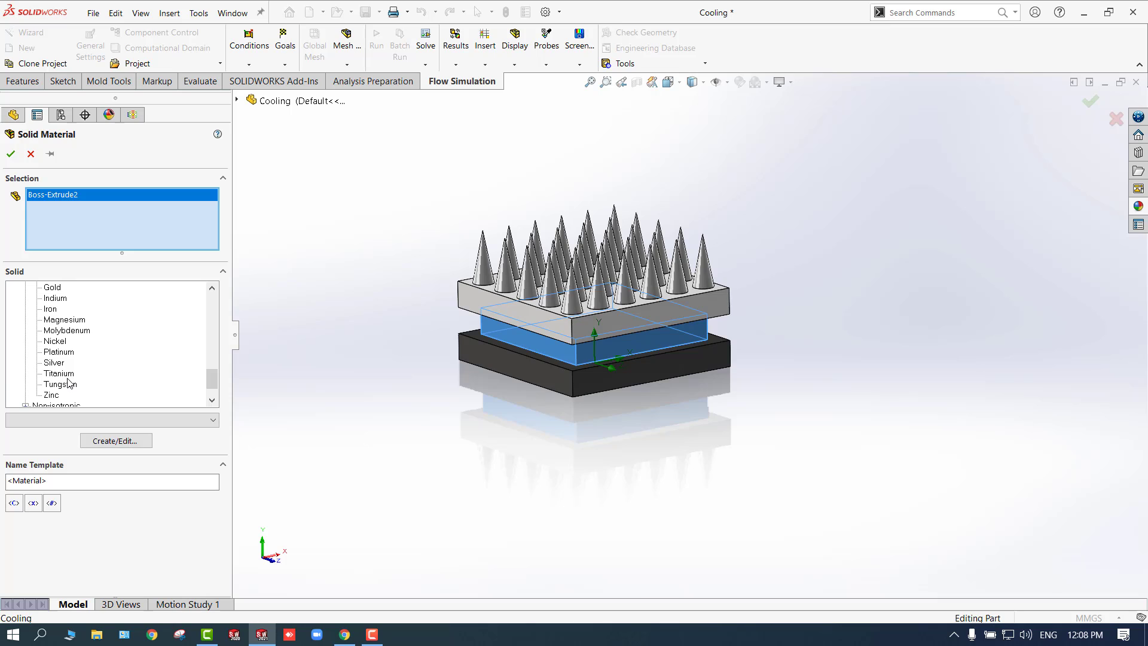
scroll(73, 373, down, 1)
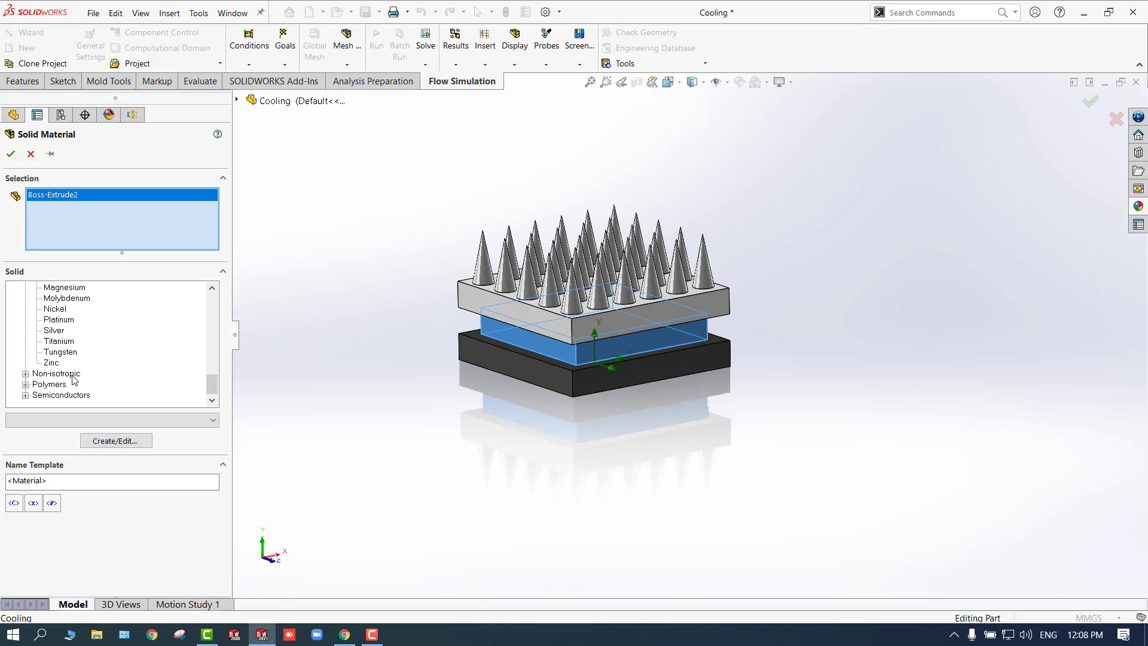
scroll(74, 366, up, 1)
scroll(74, 366, up, 1)
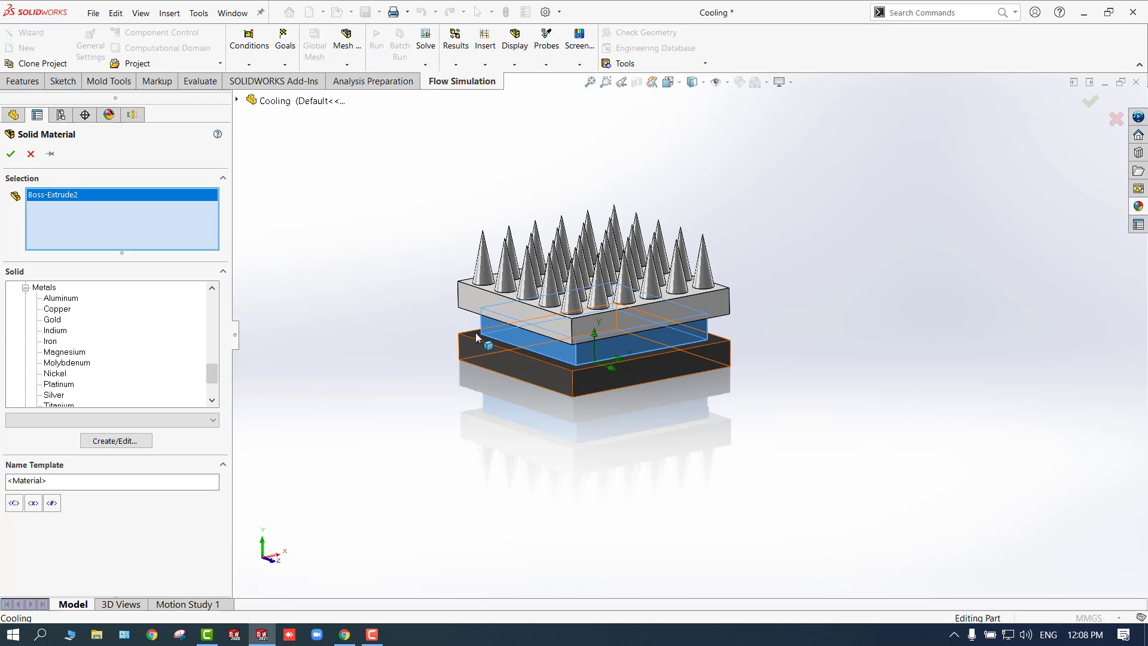
click(646, 317)
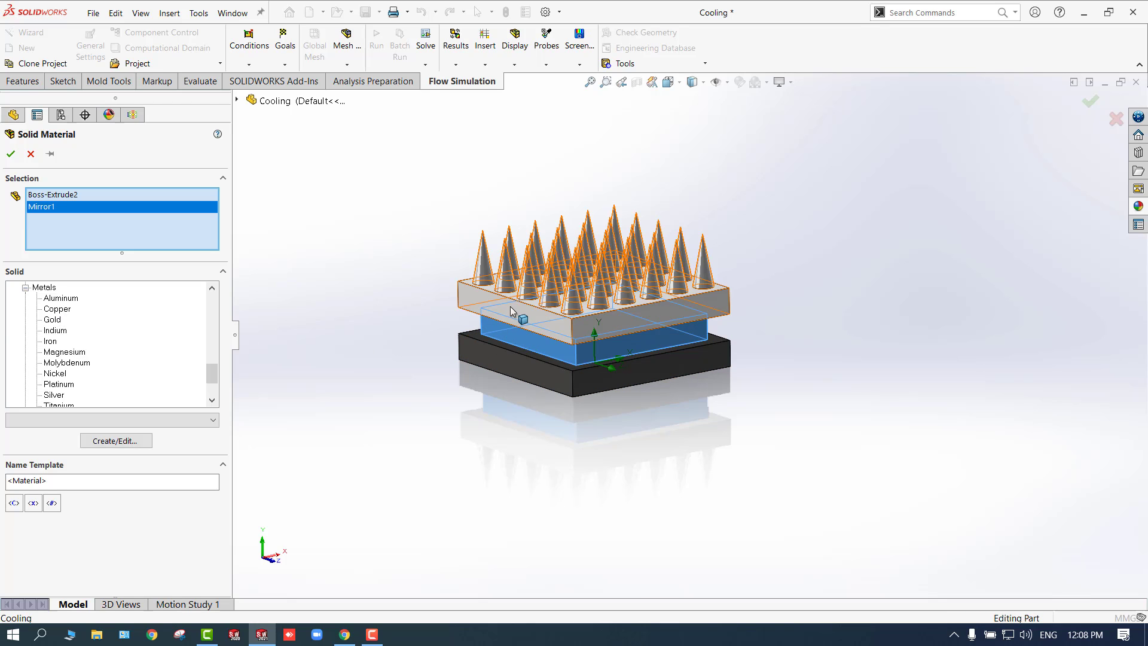
right_click(51, 196)
click(78, 221)
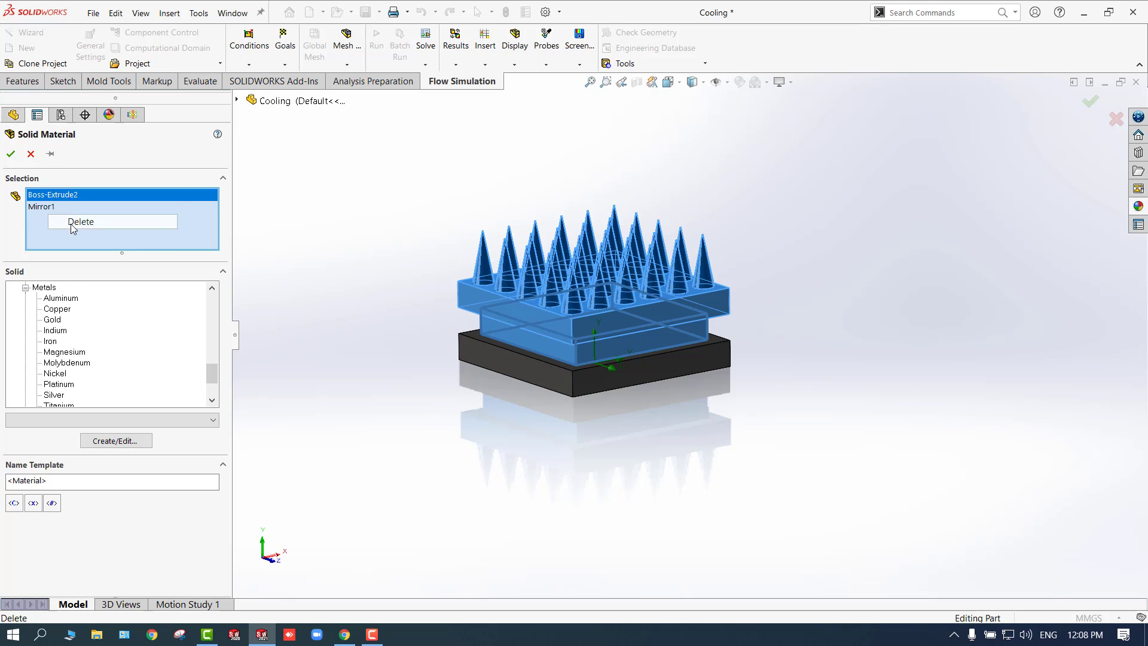
click(58, 309)
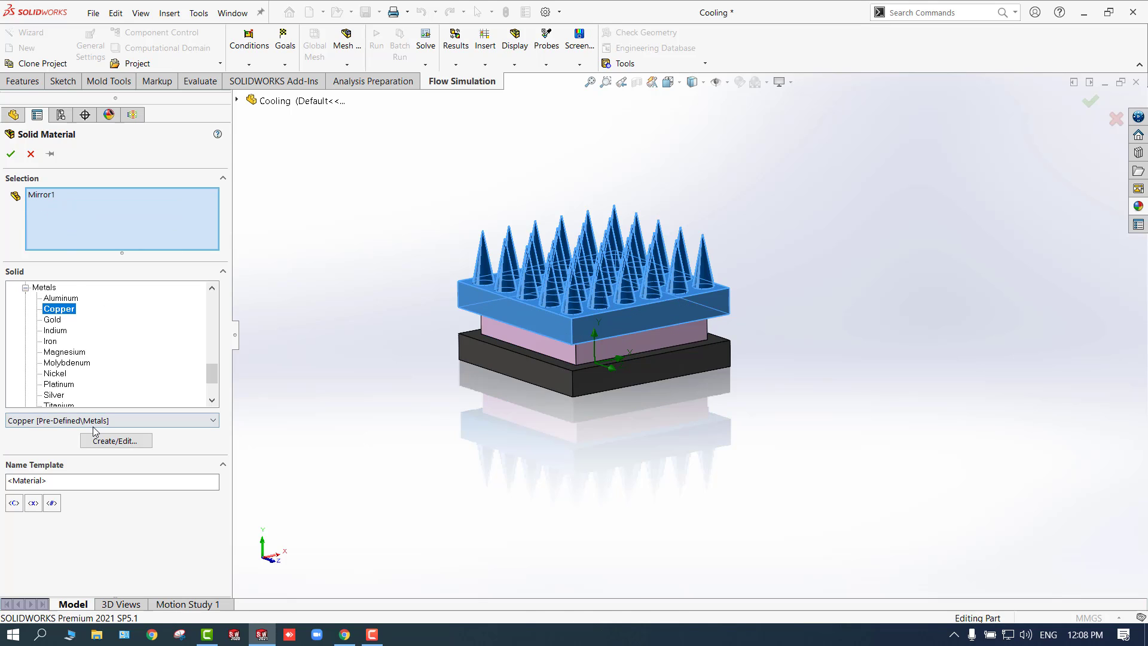
click(10, 155)
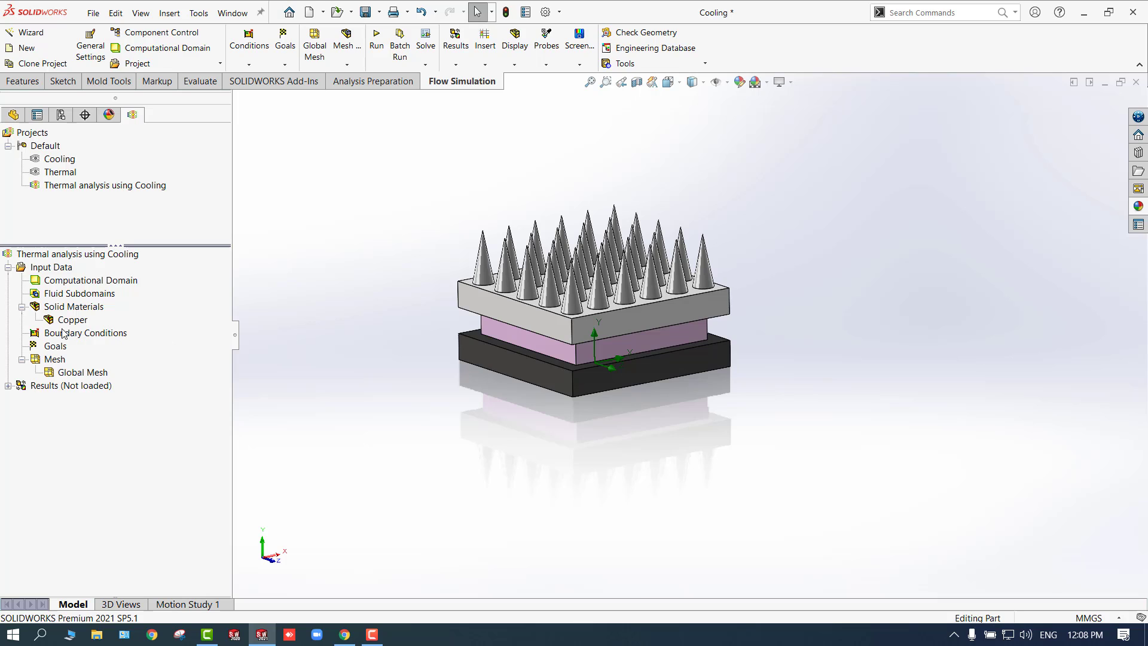
Add a second solid material that assigns the predefined semiconductor Silicon to the pink middle block
click(52, 309)
right_click(52, 309)
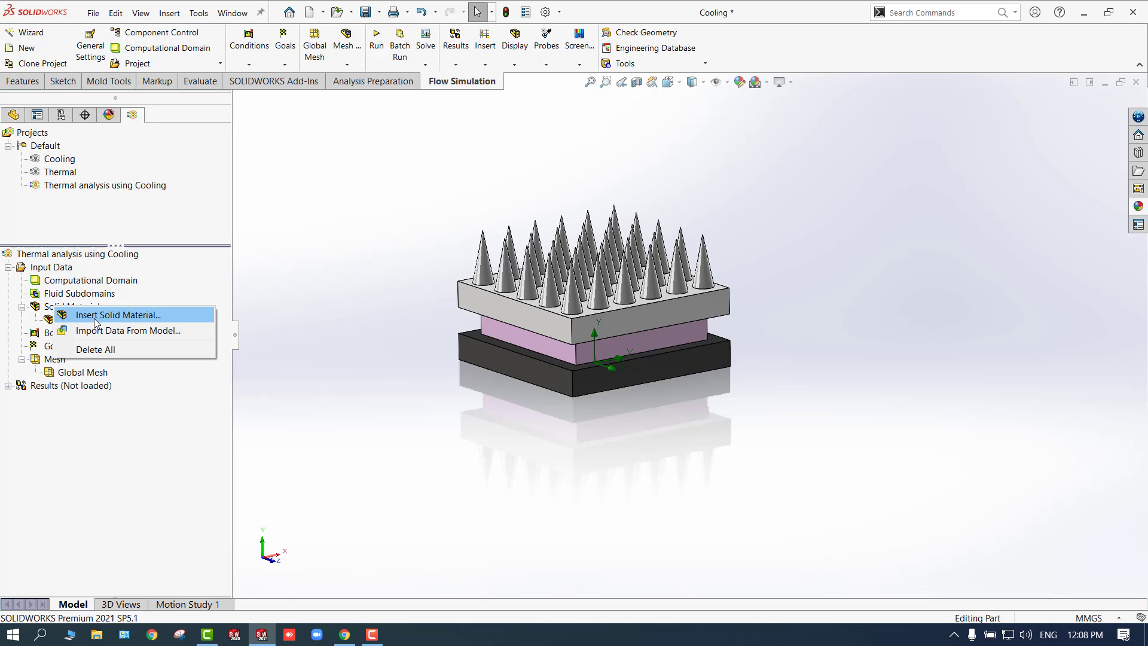
click(94, 319)
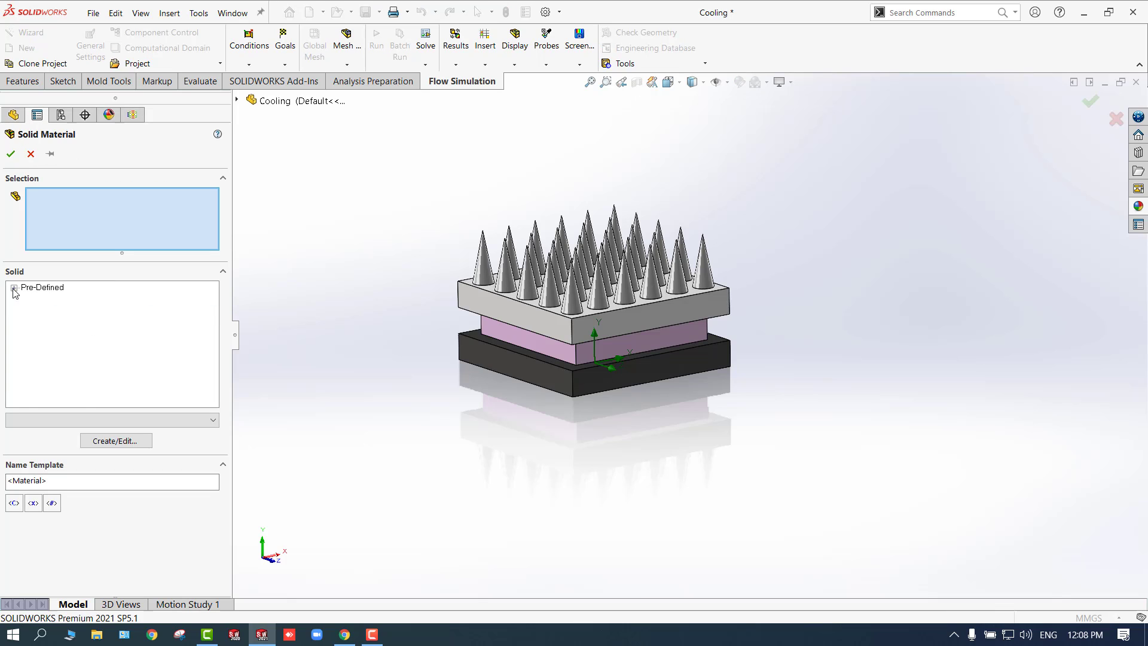
click(13, 289)
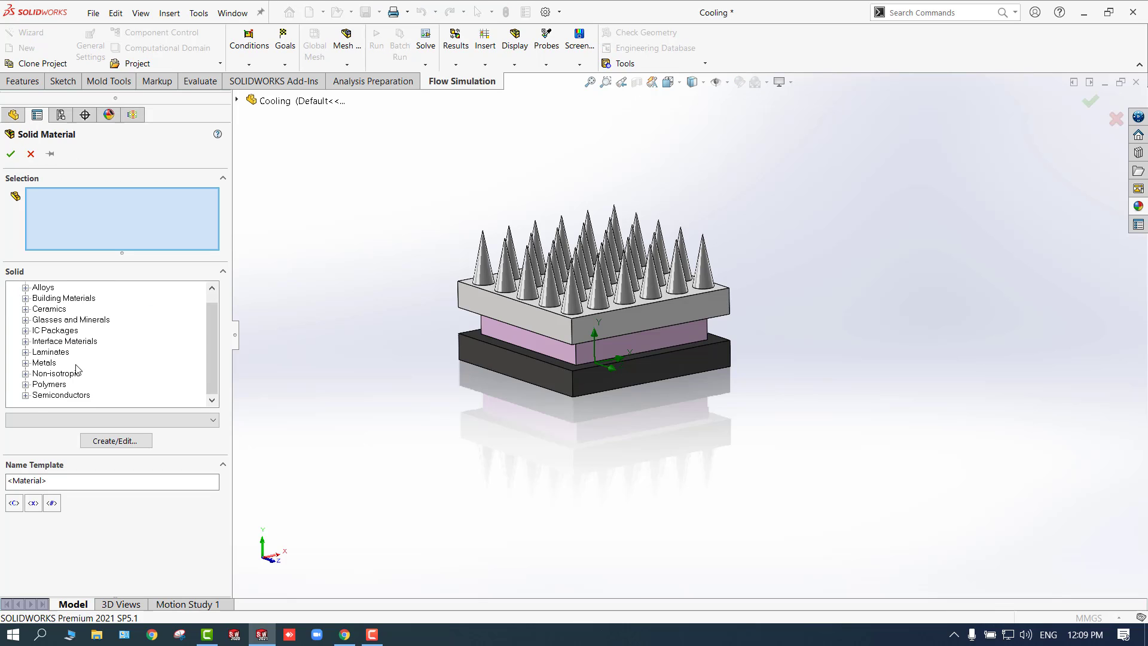
click(27, 396)
click(57, 384)
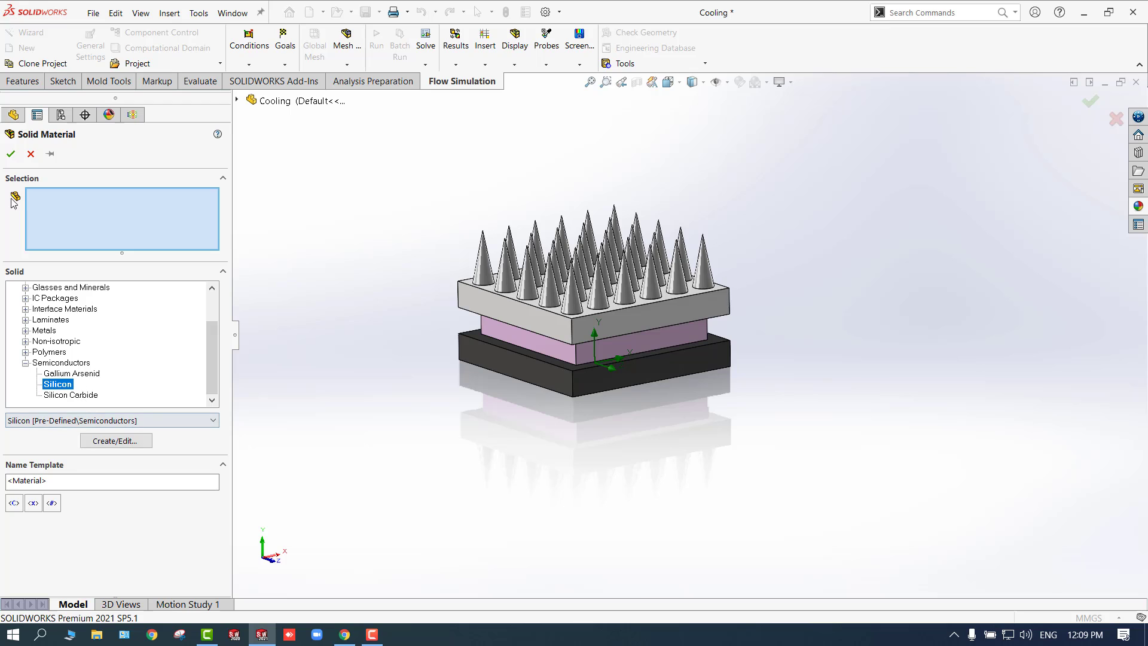
click(505, 334)
click(10, 154)
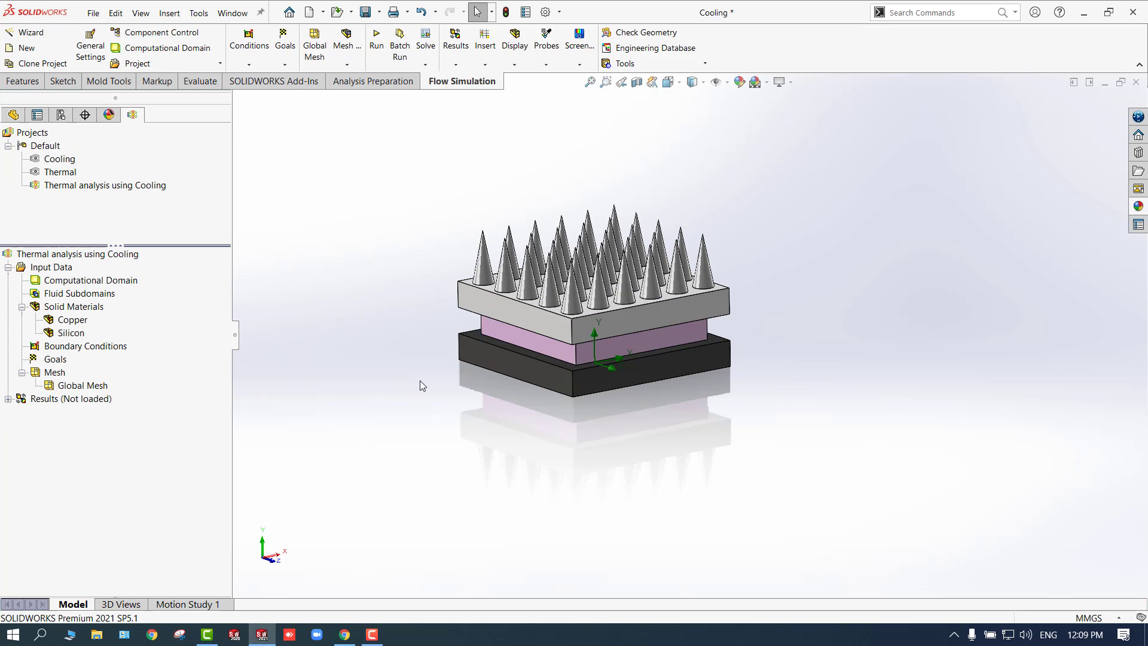
Add a volume source to the pink middle block with a heat generation rate of 80 W
middle_drag(464, 400, 457, 383)
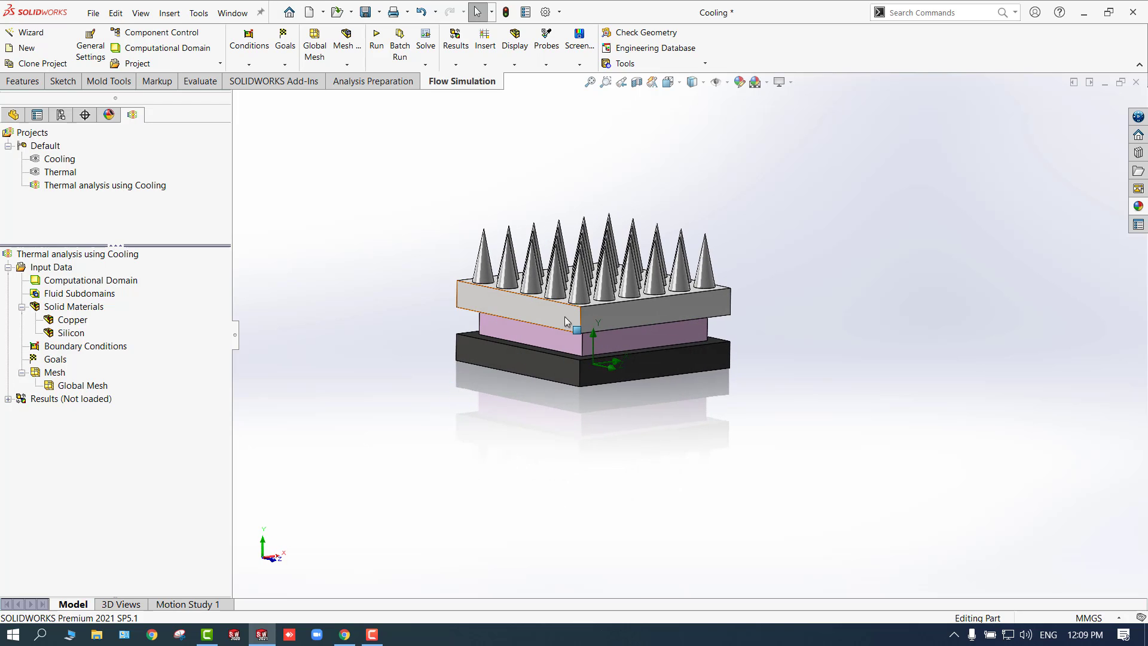
scroll(565, 318, down, 1)
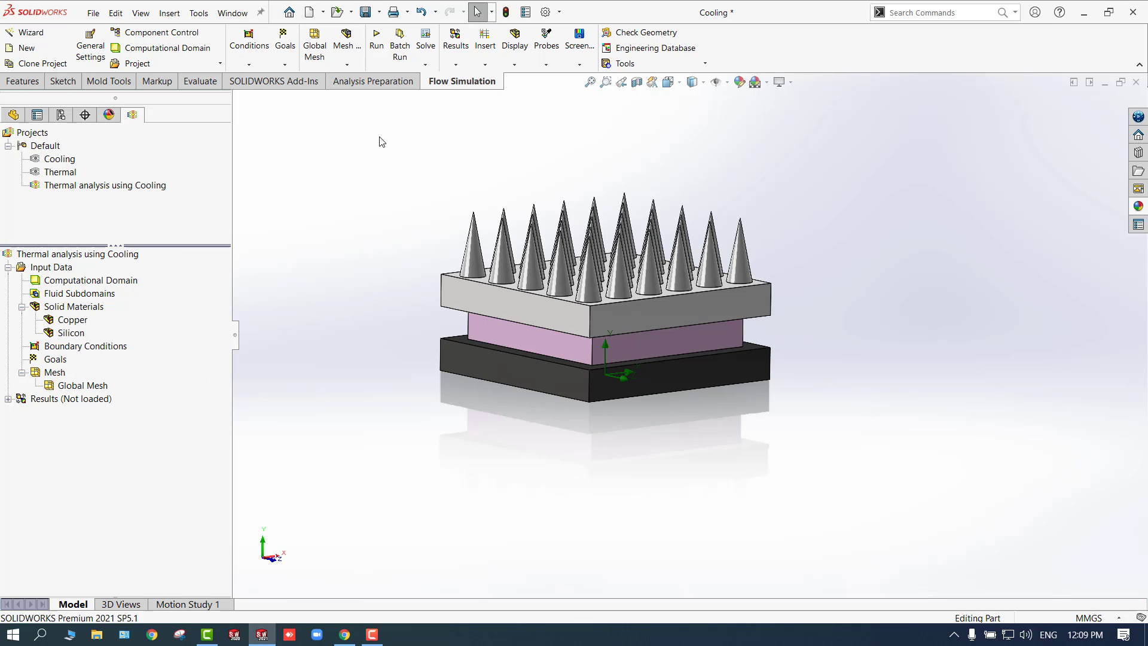
click(255, 67)
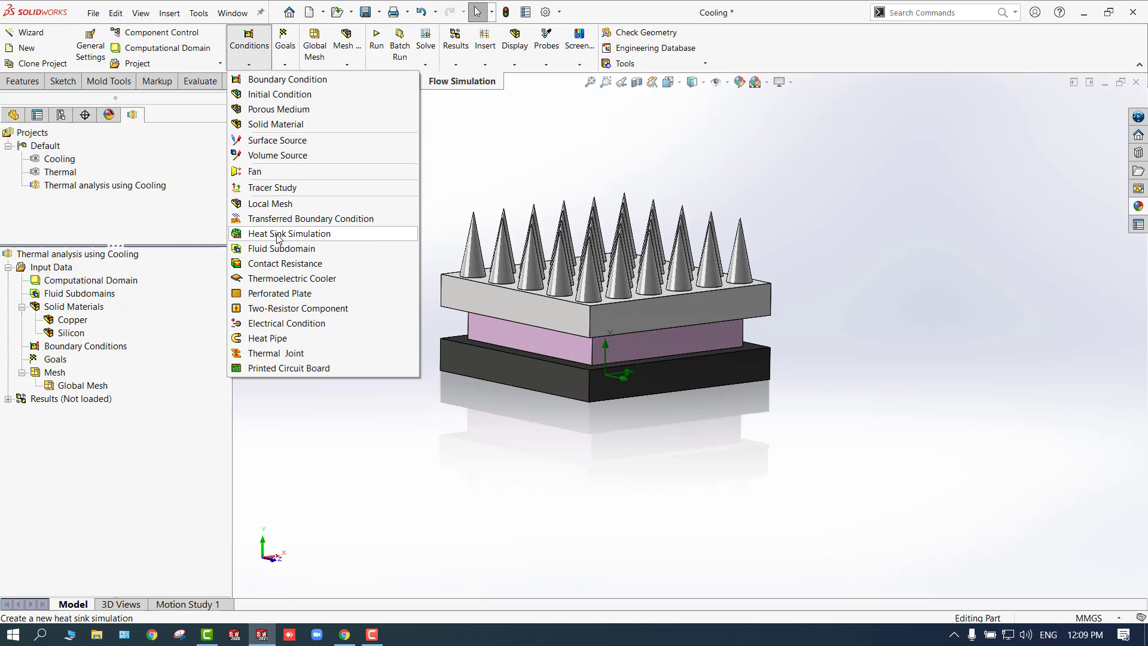
click(278, 155)
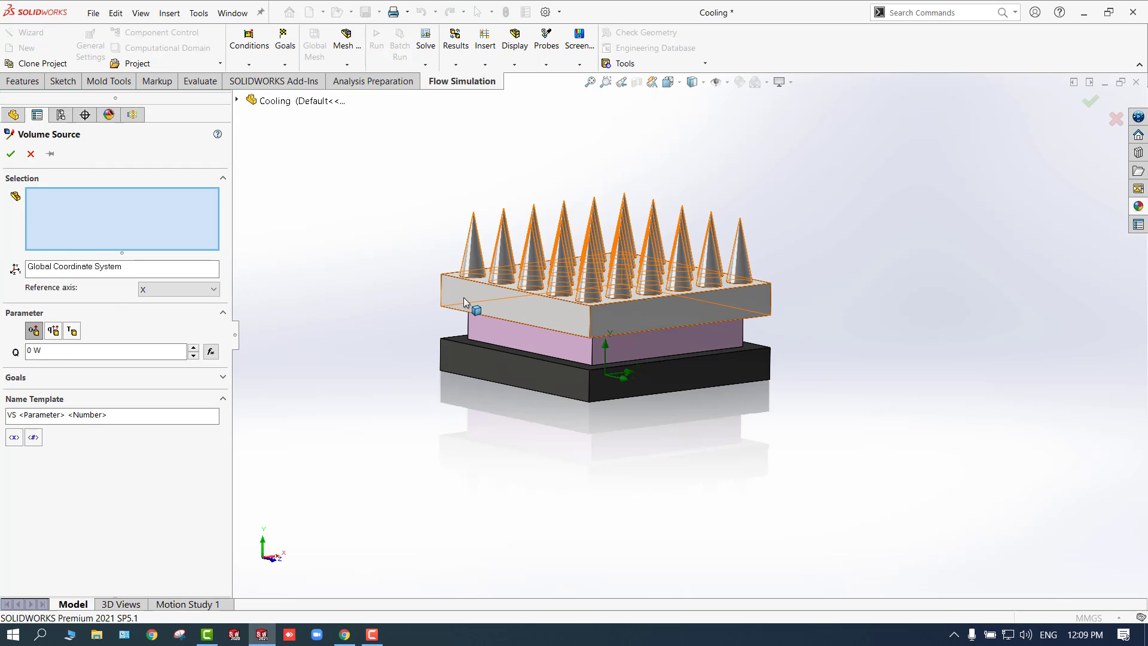
click(492, 335)
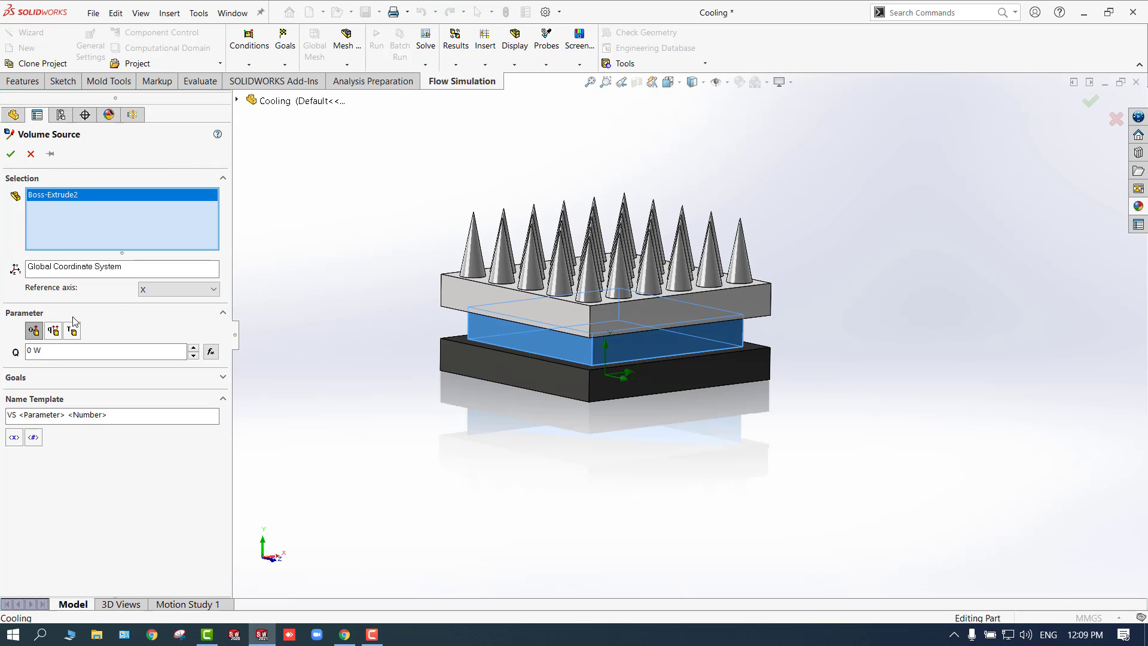
click(29, 351)
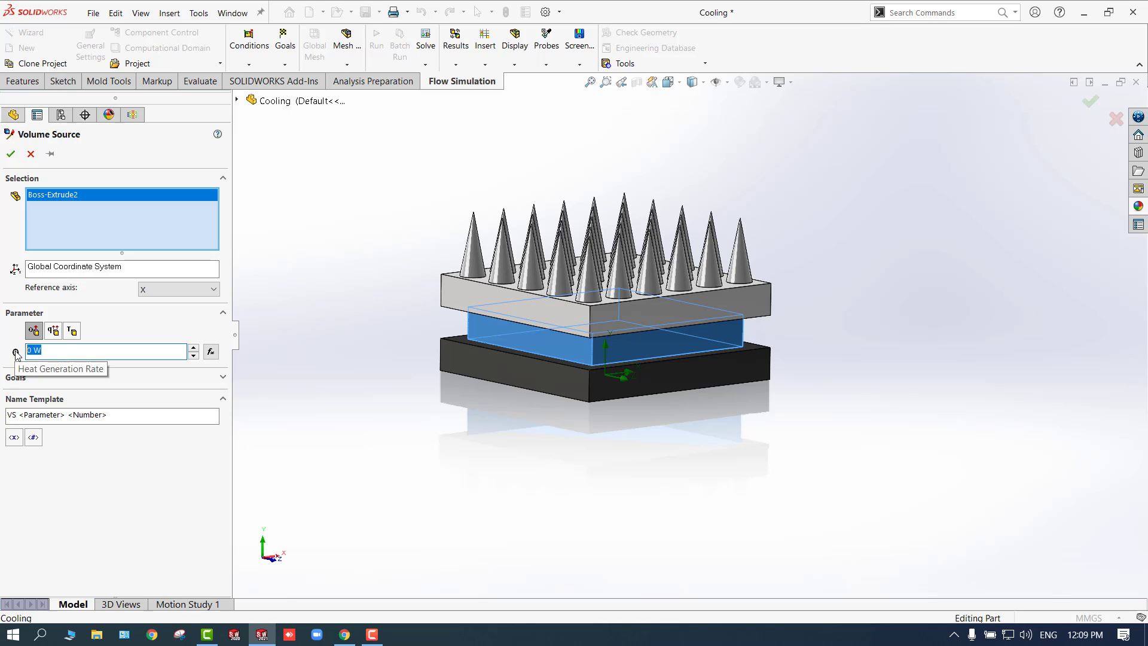
text(80)
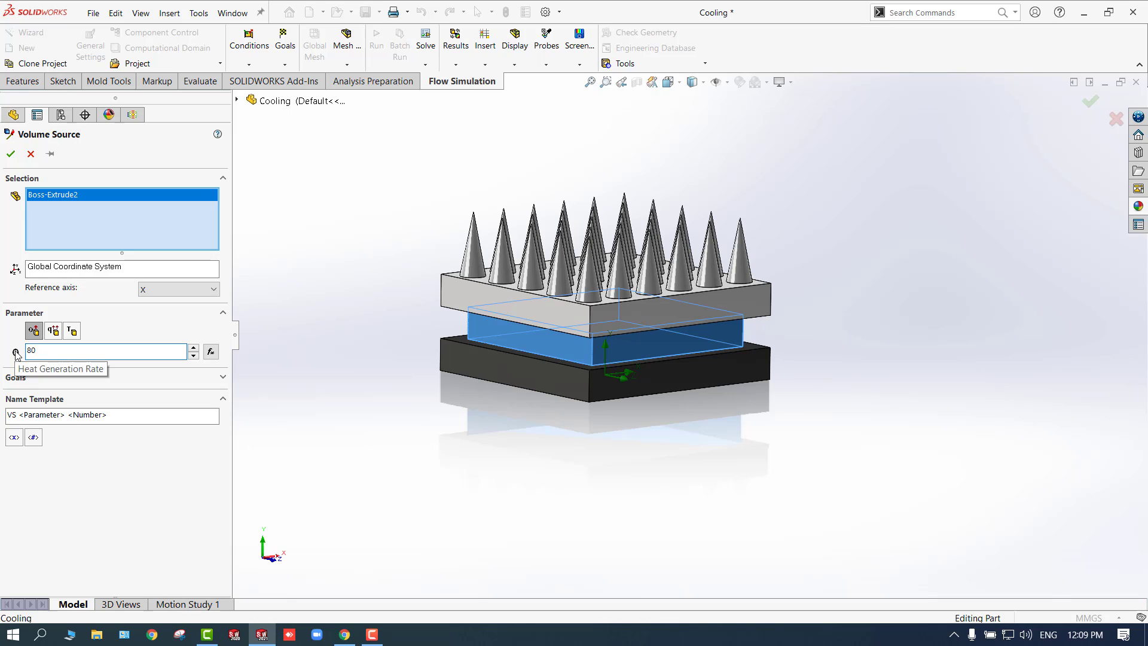
click(100, 497)
click(11, 155)
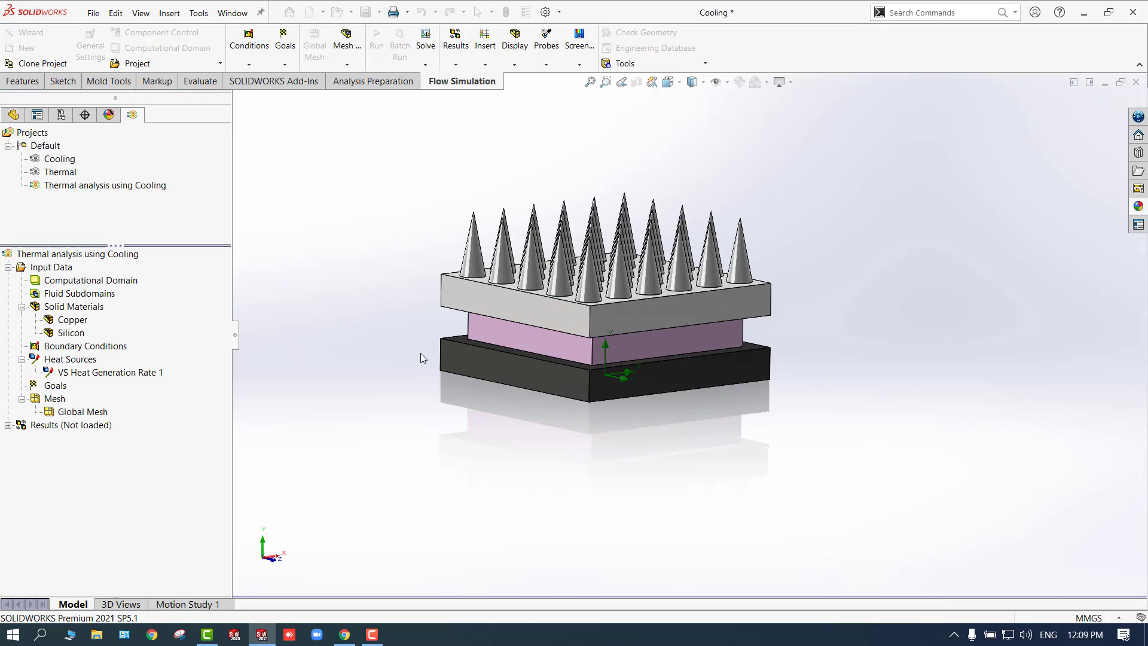
right_click(50, 405)
click(79, 409)
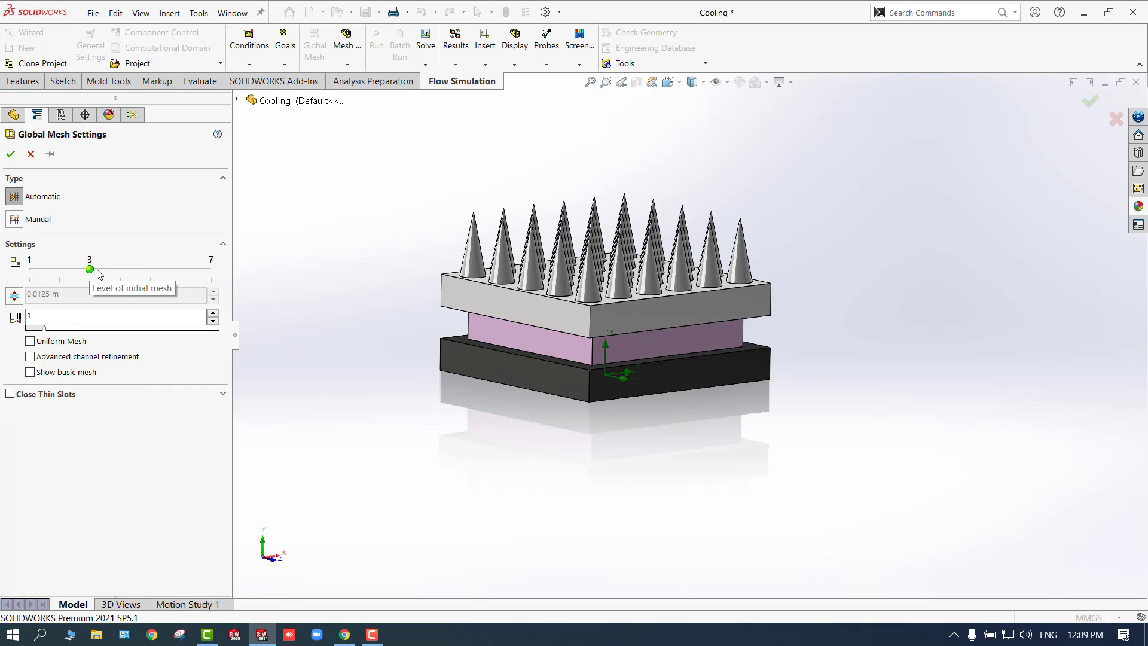
mouse_move(125, 268)
mouse_down()
mouse_move(152, 270)
mouse_move(122, 271)
mouse_up()
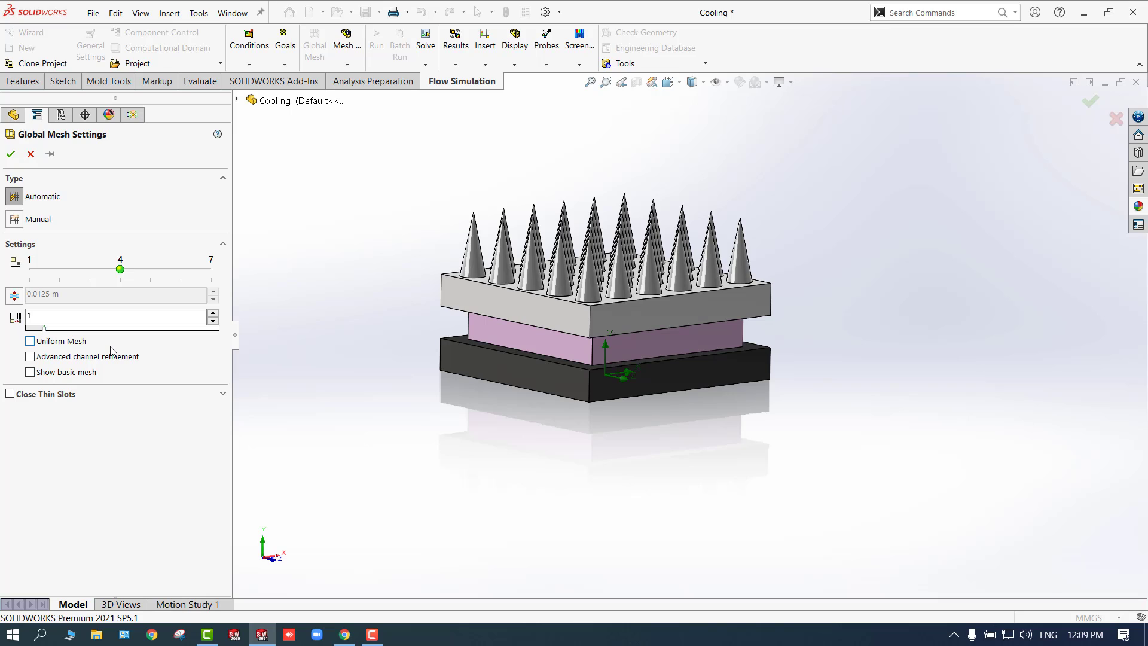
click(70, 358)
click(14, 220)
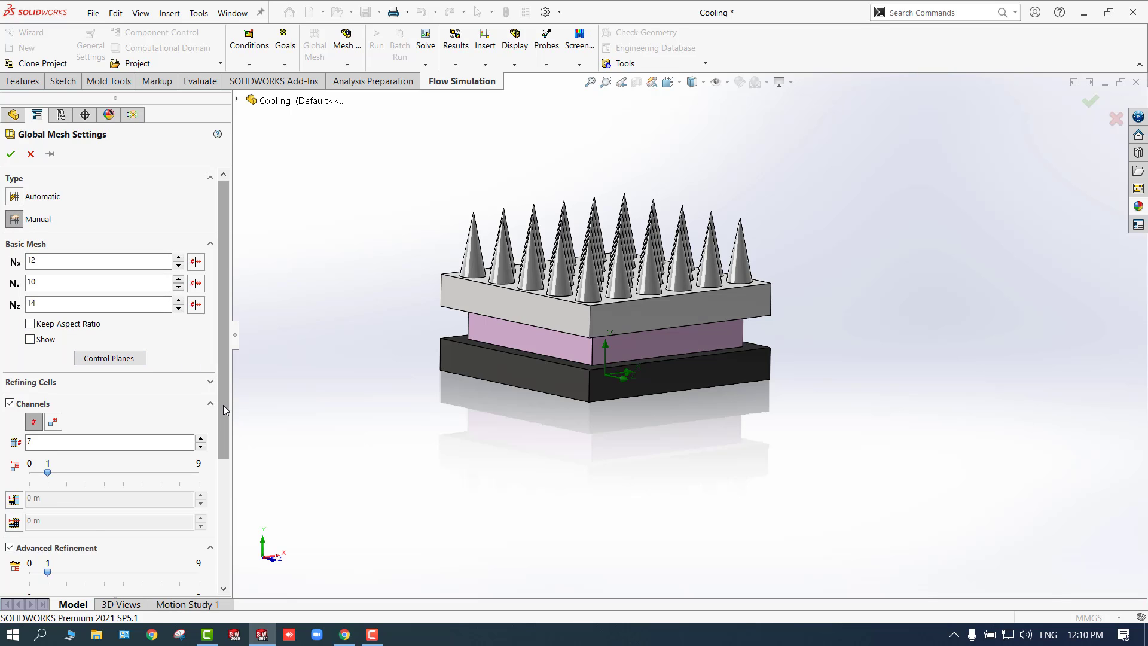
drag(224, 404, 221, 485)
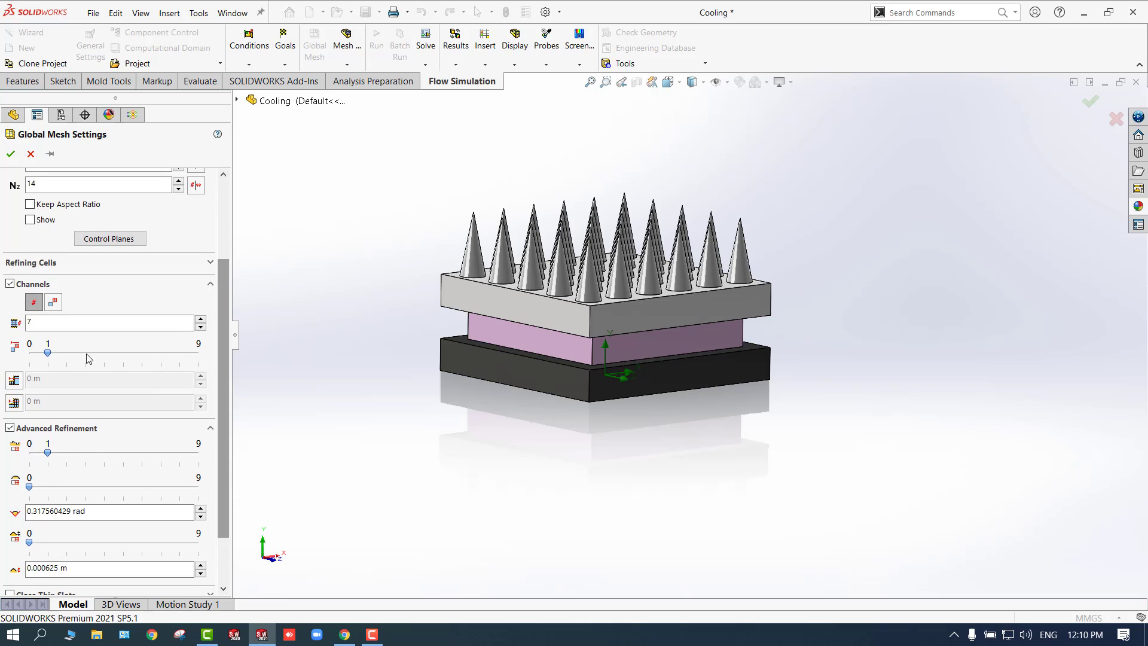
click(78, 265)
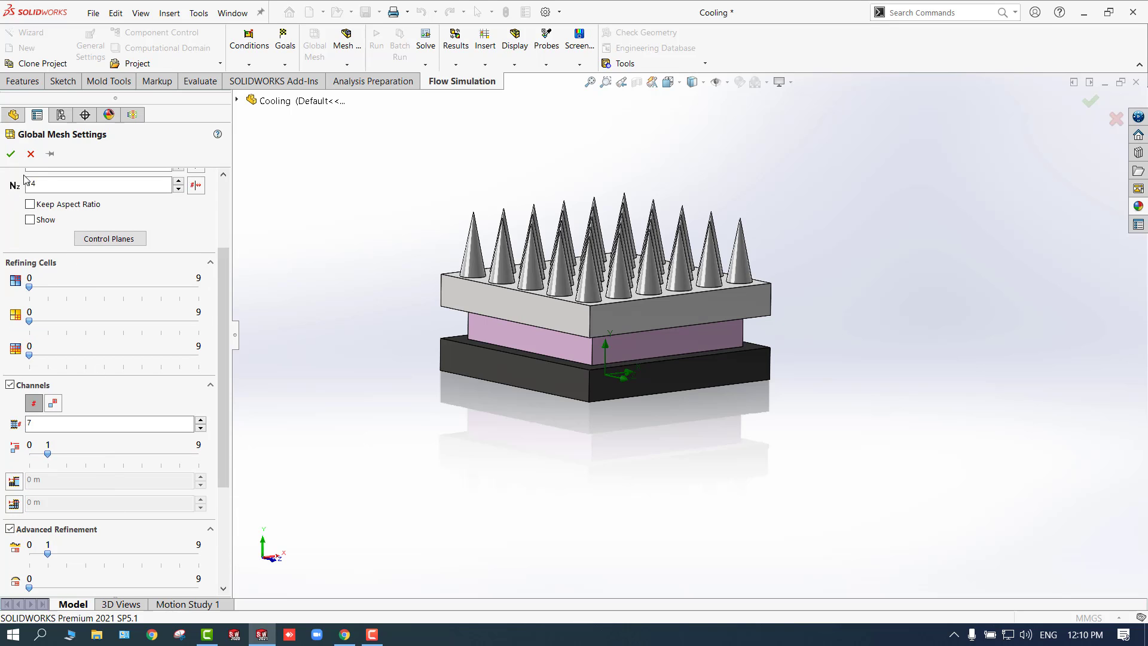
click(30, 153)
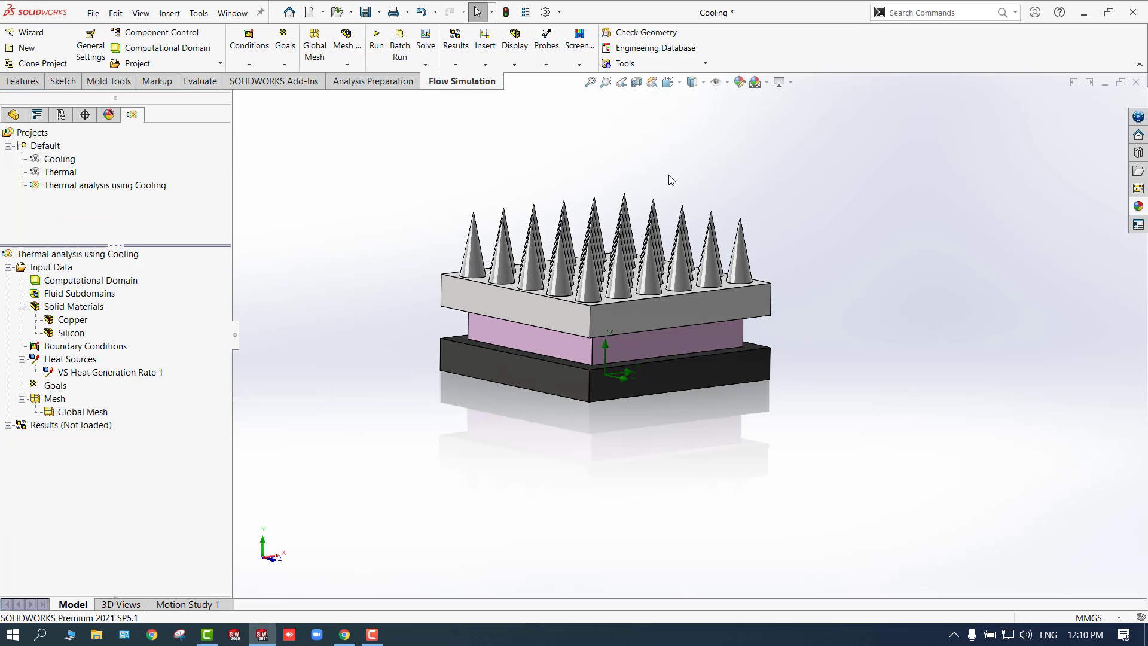
Insert a local mesh whose region is a cuboid in the Global Coordinate System
scroll(644, 287, down, 2)
scroll(644, 287, down, 3)
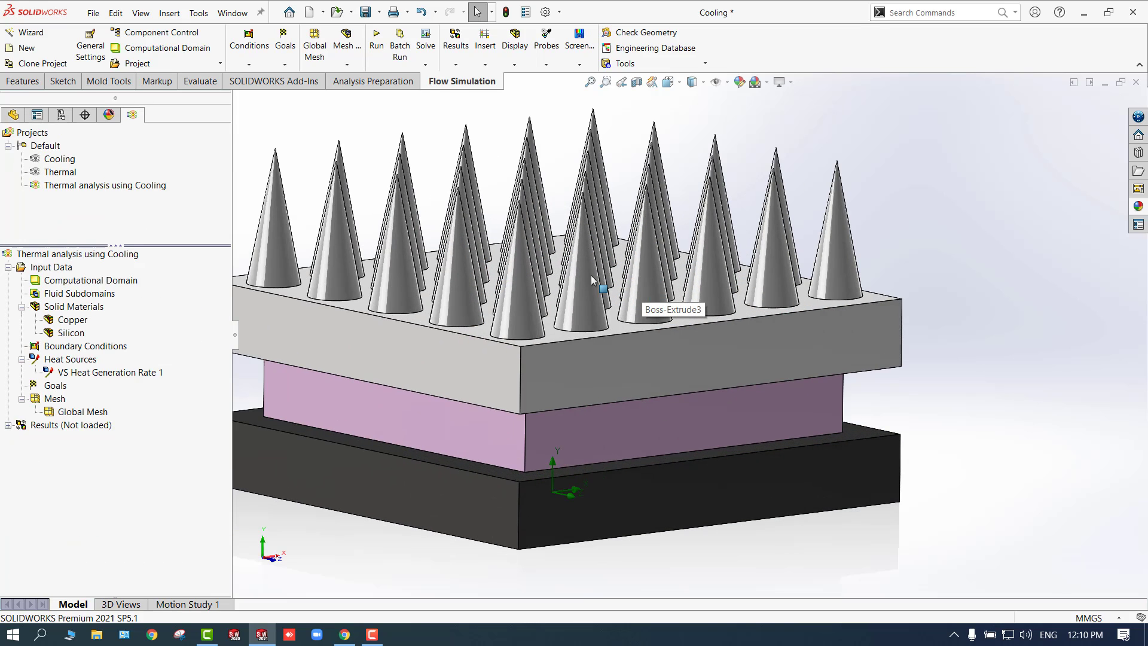
scroll(591, 275, up, 4)
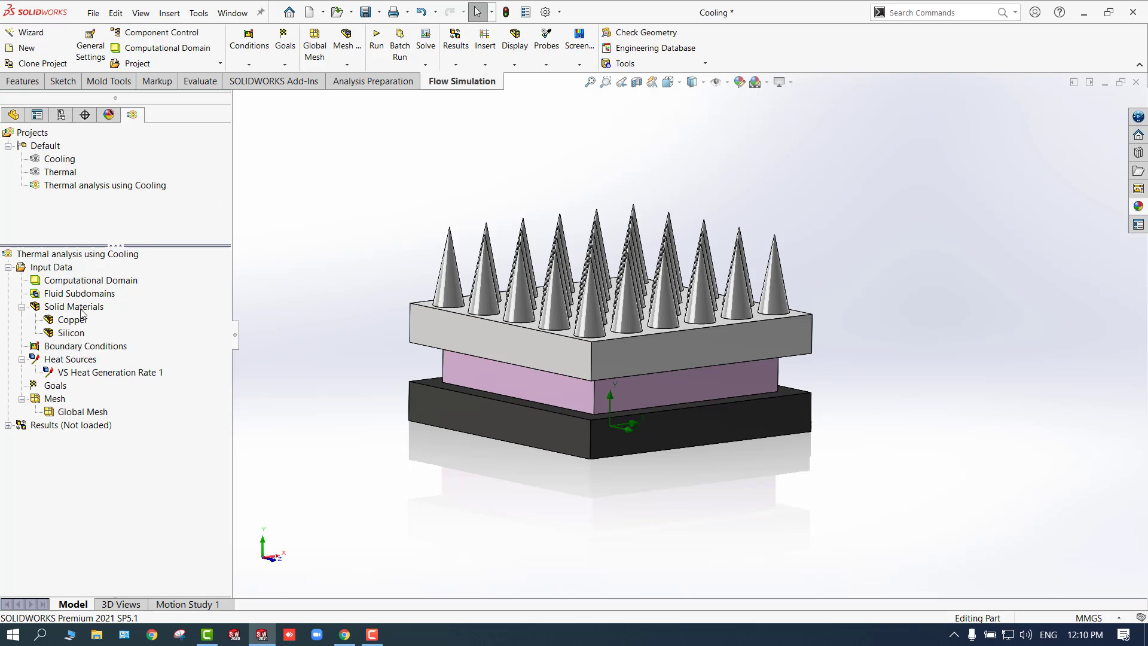
right_click(52, 398)
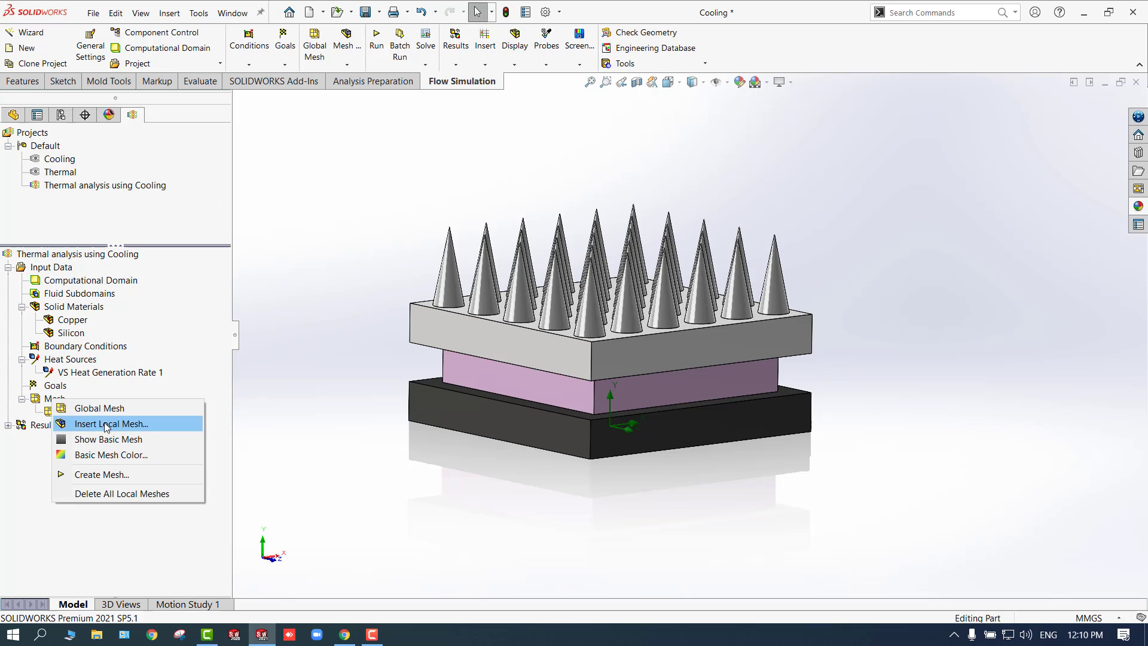
click(109, 423)
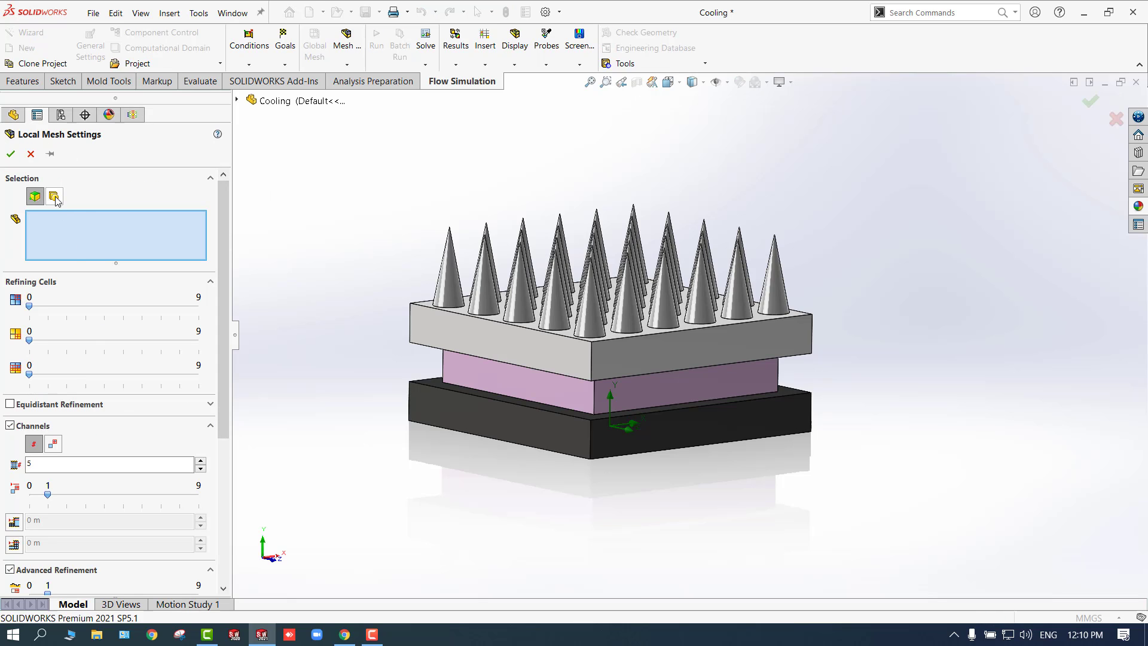
click(53, 197)
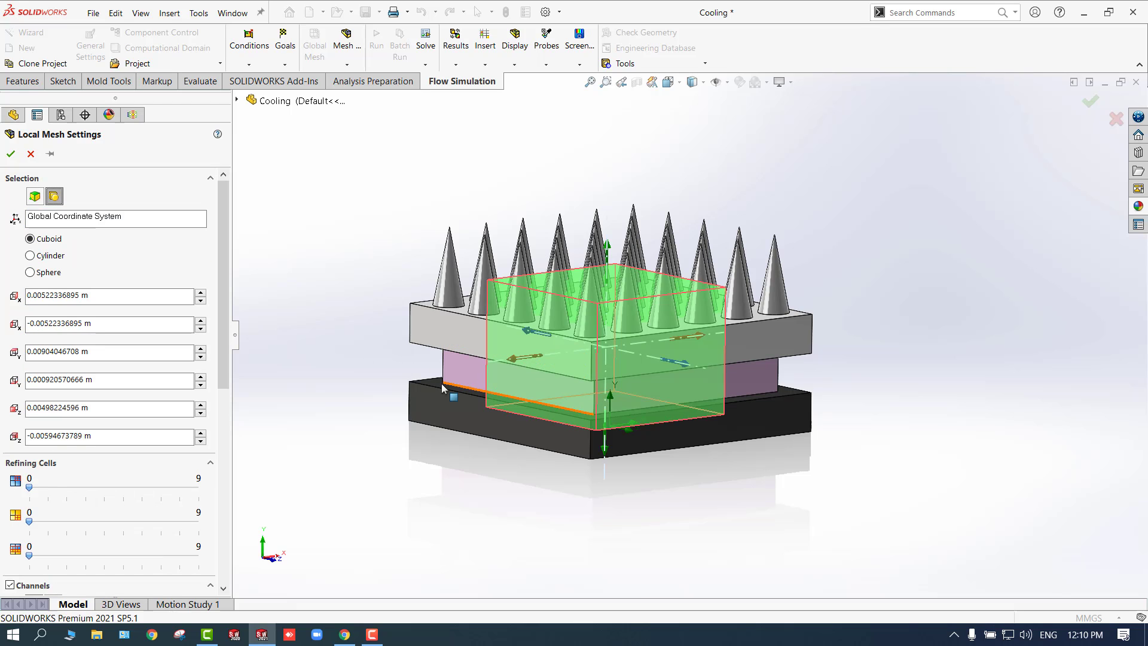
Resize the local mesh cuboid around the fins to about -0.0092 to 0.0091 m in X and 0.0074 to 0.0126 m in Y
key(ctrl+1)
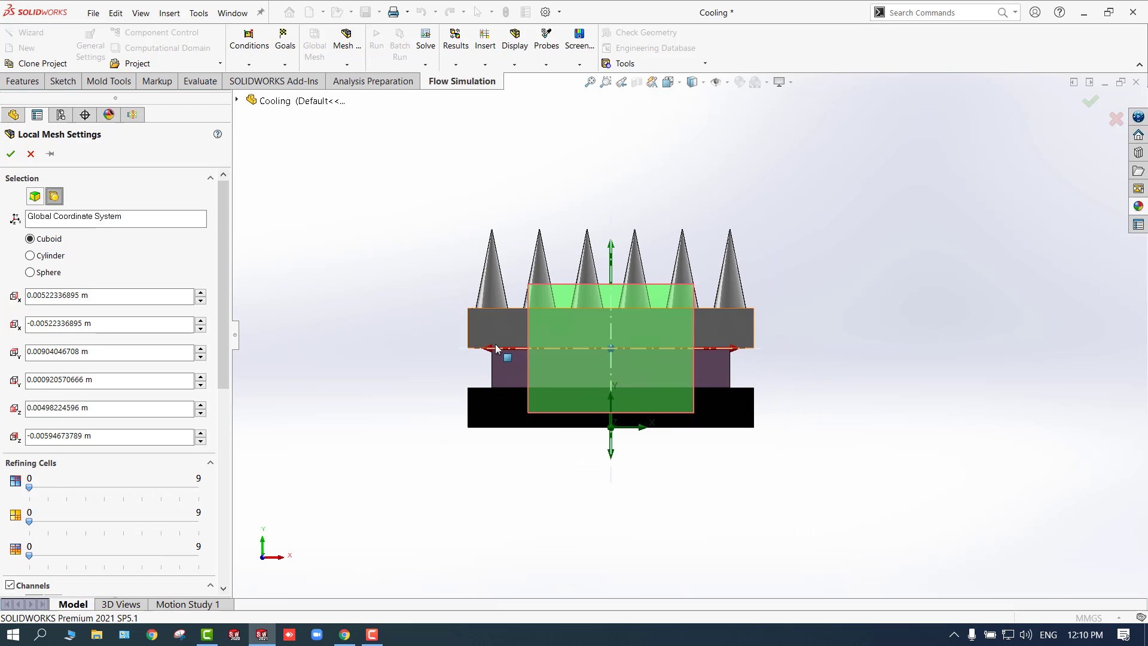
drag(487, 347, 457, 346)
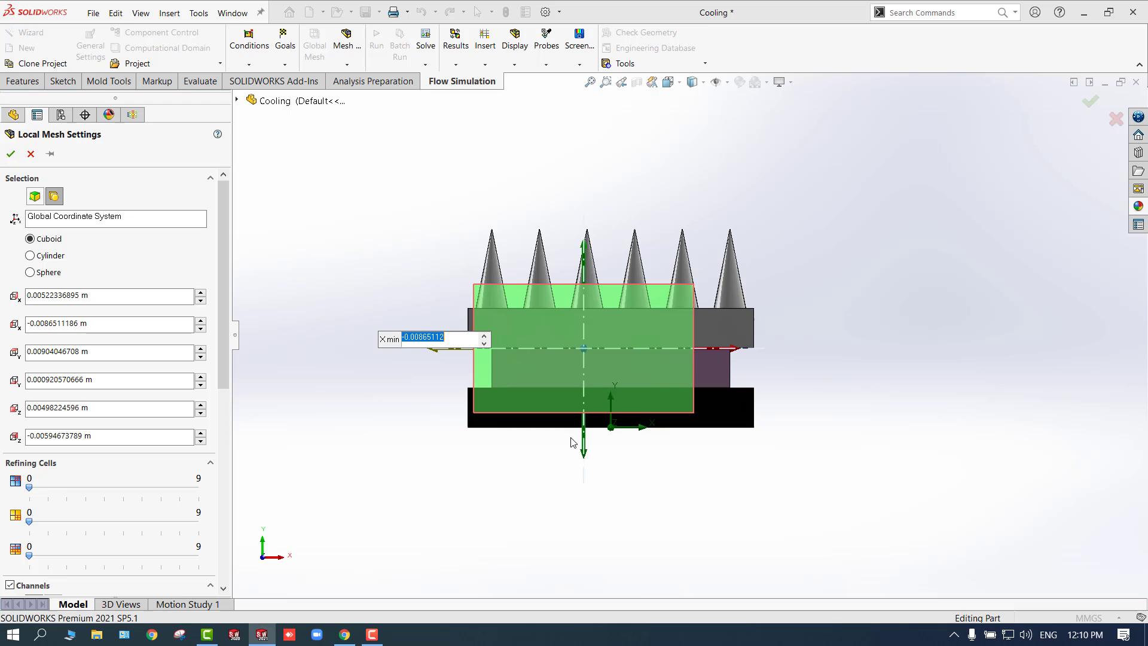
drag(583, 454, 583, 343)
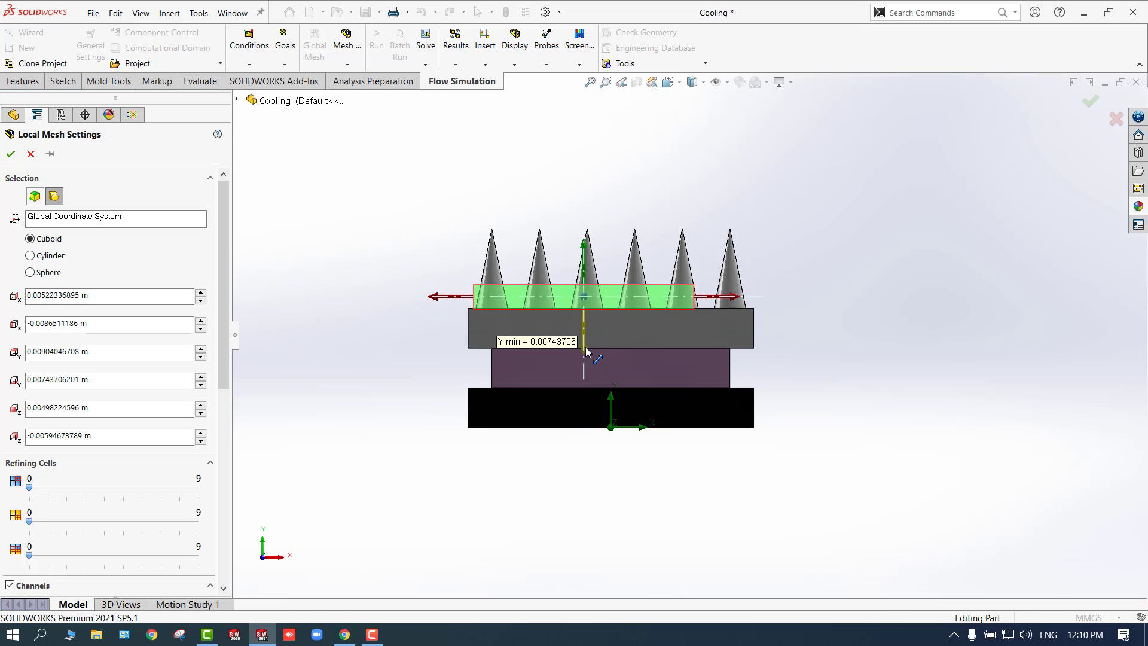
drag(737, 296, 778, 297)
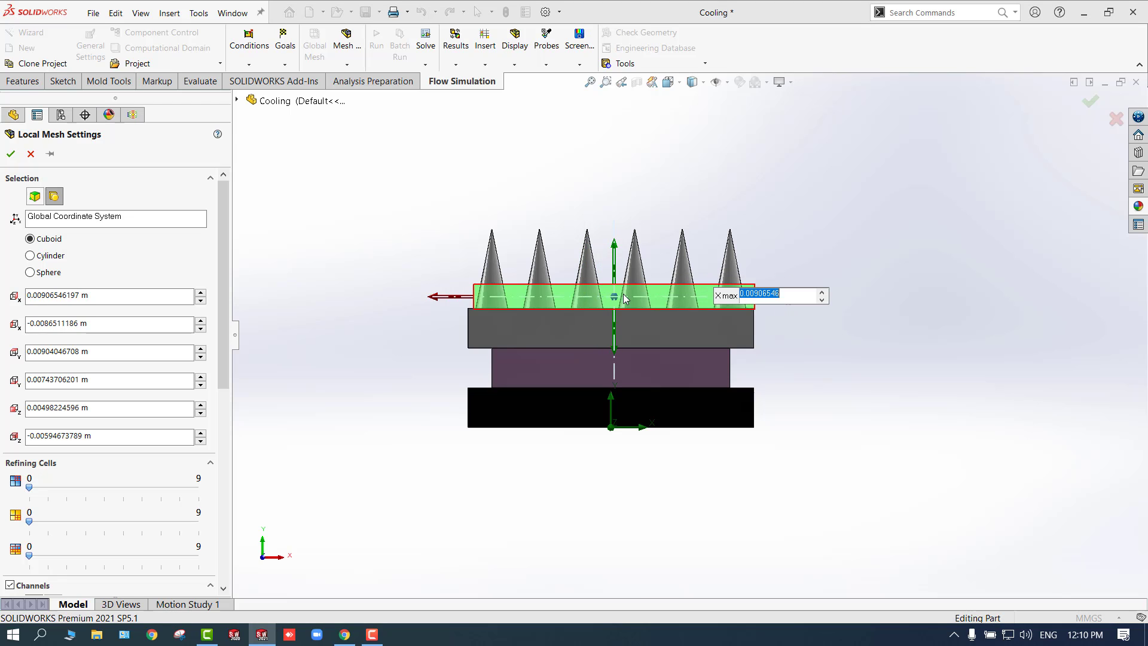
drag(618, 247, 616, 190)
drag(435, 272, 426, 270)
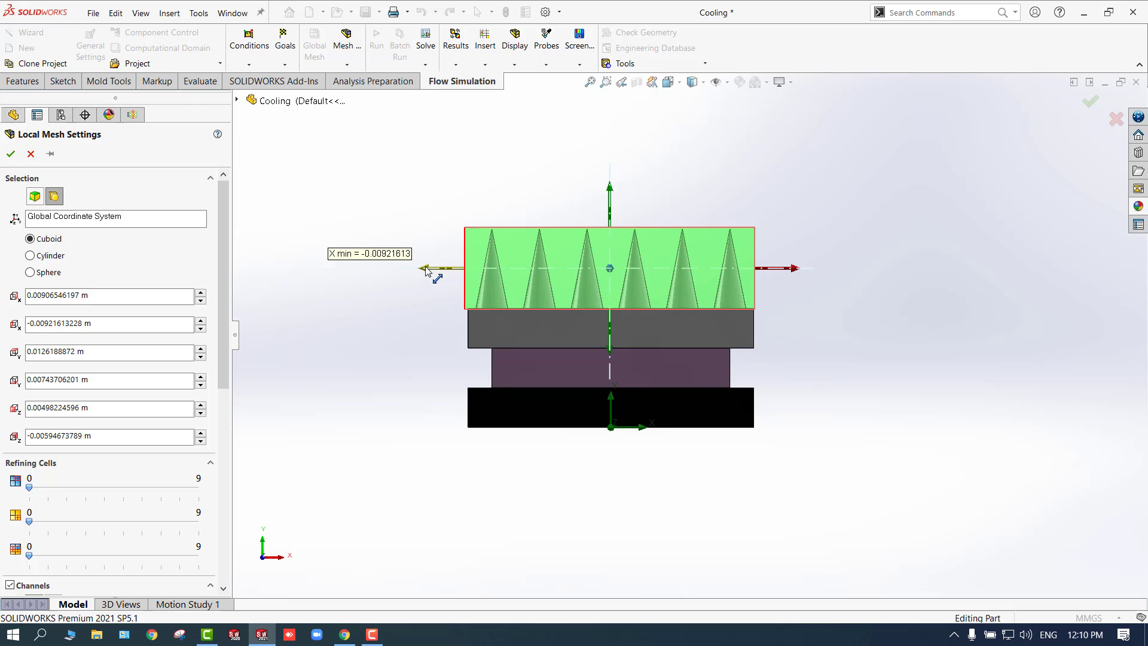
click(424, 264)
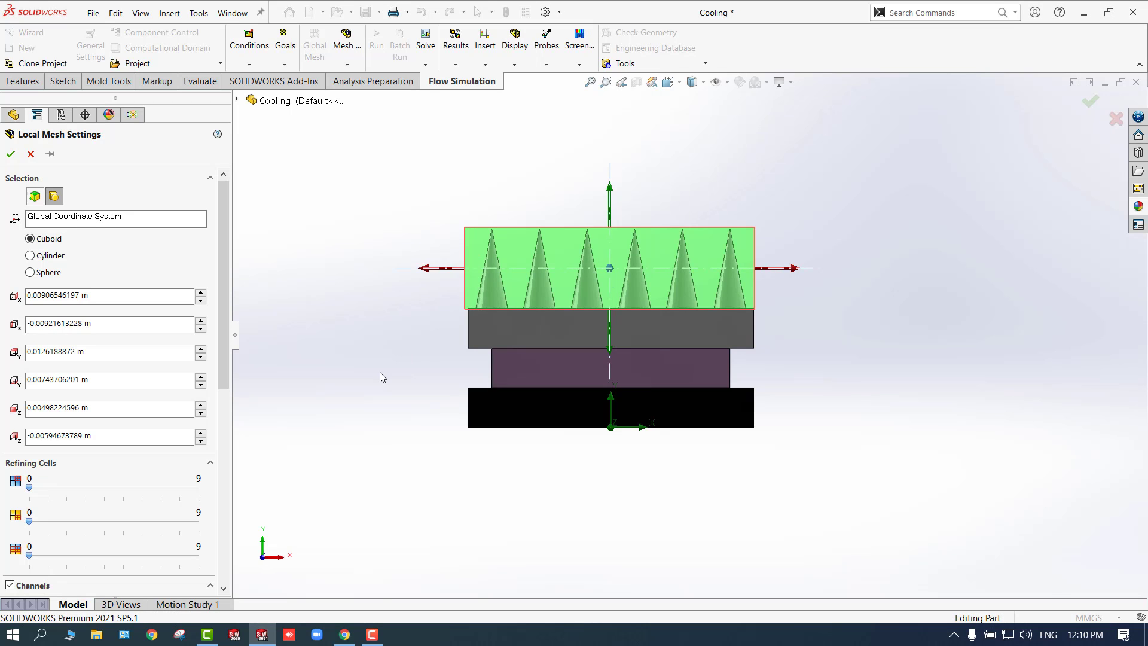
Set the local mesh refinement levels to 4 for fluid cells, 2 for solid cells and 1 at the fluid/solid boundary, and accept the mesh
key(ctrl+7)
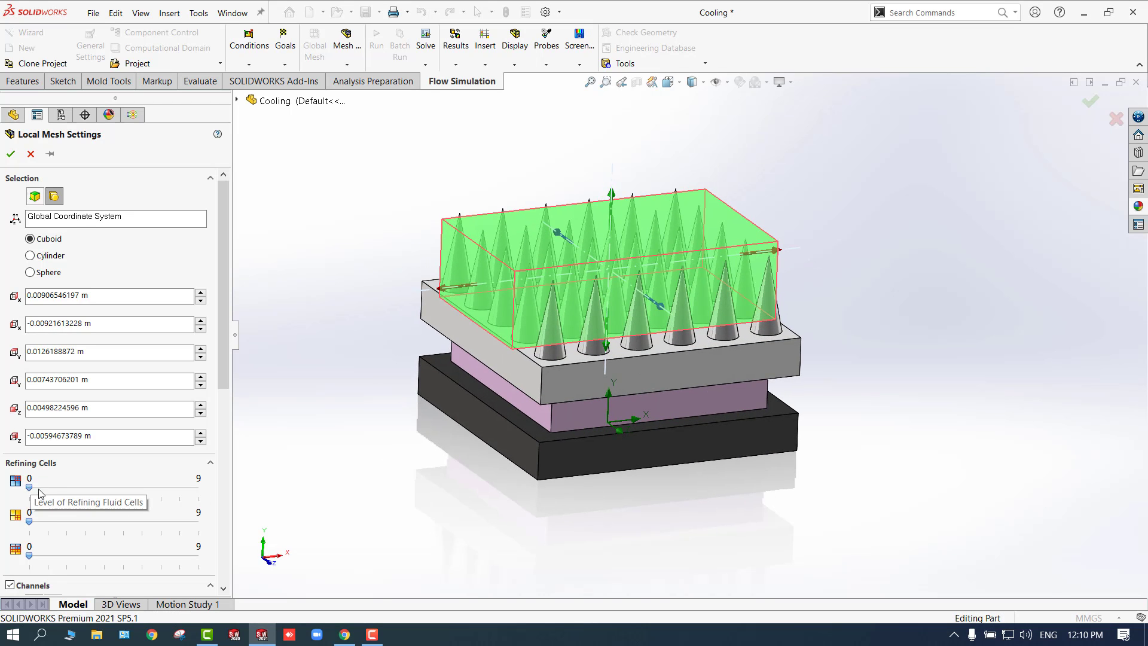
drag(29, 487, 103, 488)
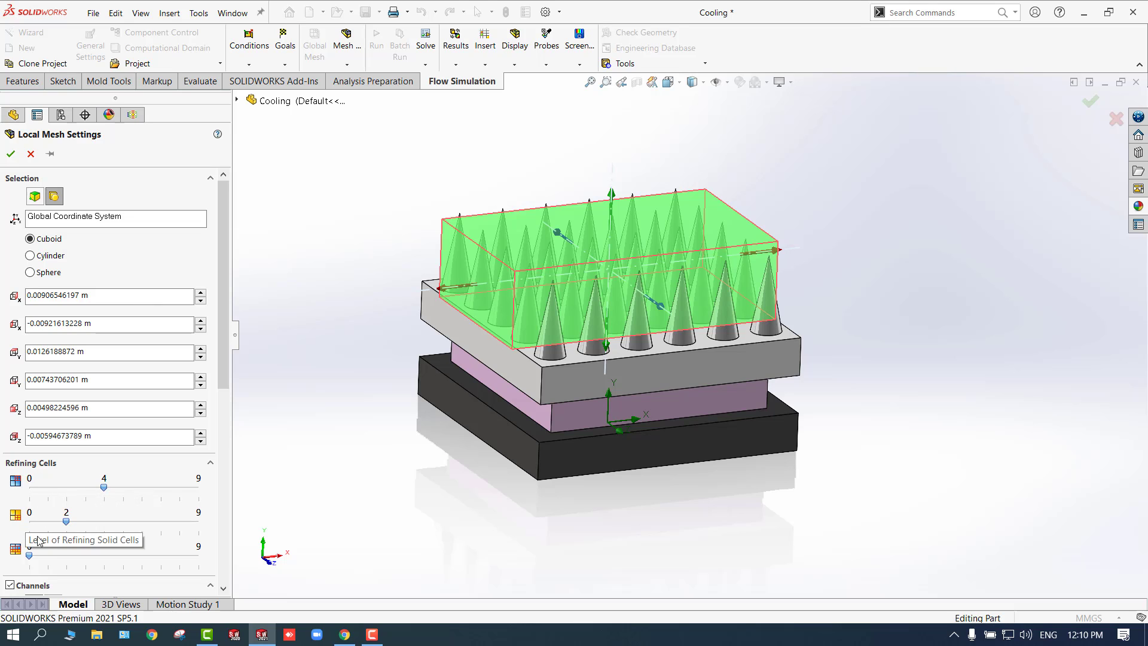
drag(28, 554, 48, 555)
scroll(43, 545, down, 5)
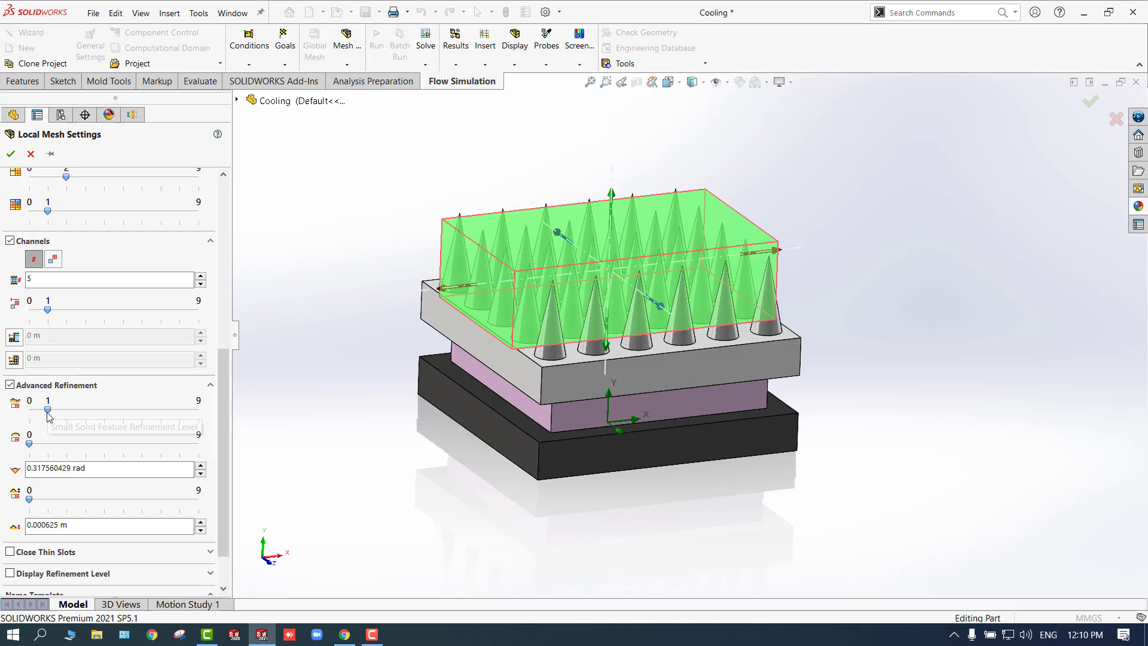
scroll(41, 521, down, 3)
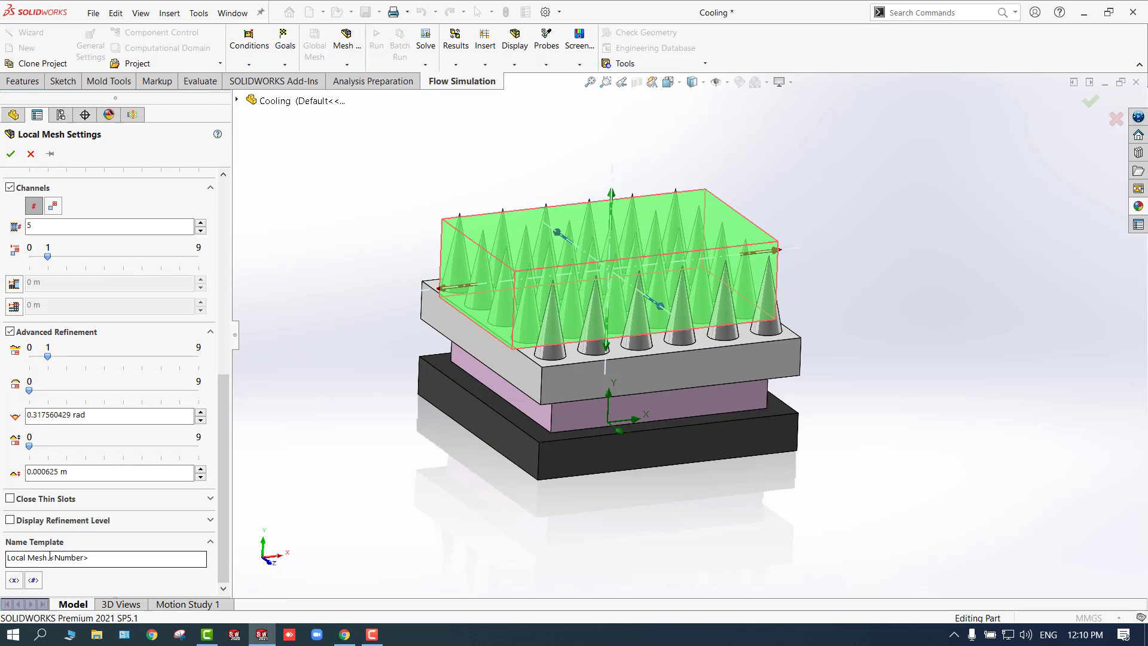
click(10, 154)
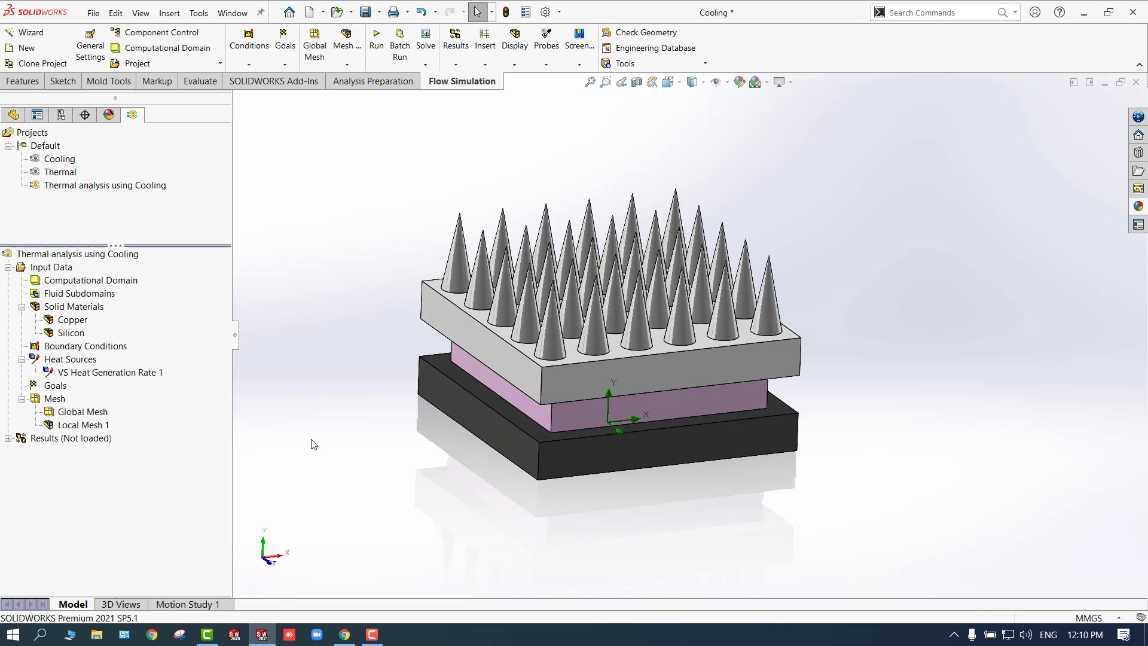
Activate the existing Cooling project, load its calculated results and expand them
double_click(57, 151)
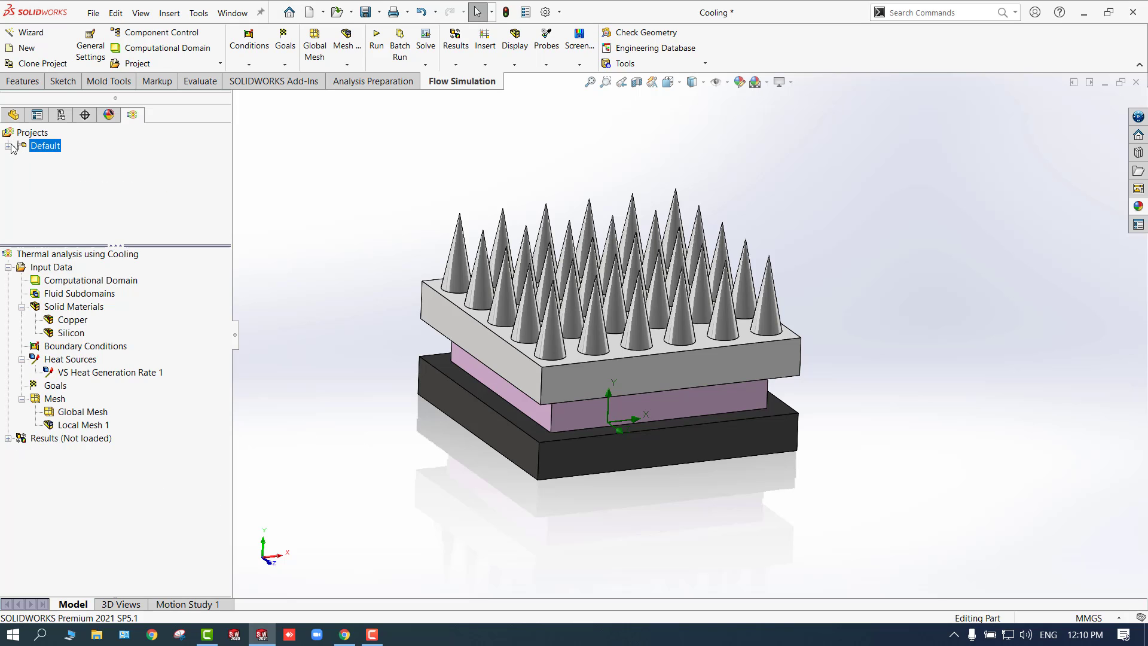
click(8, 146)
double_click(60, 158)
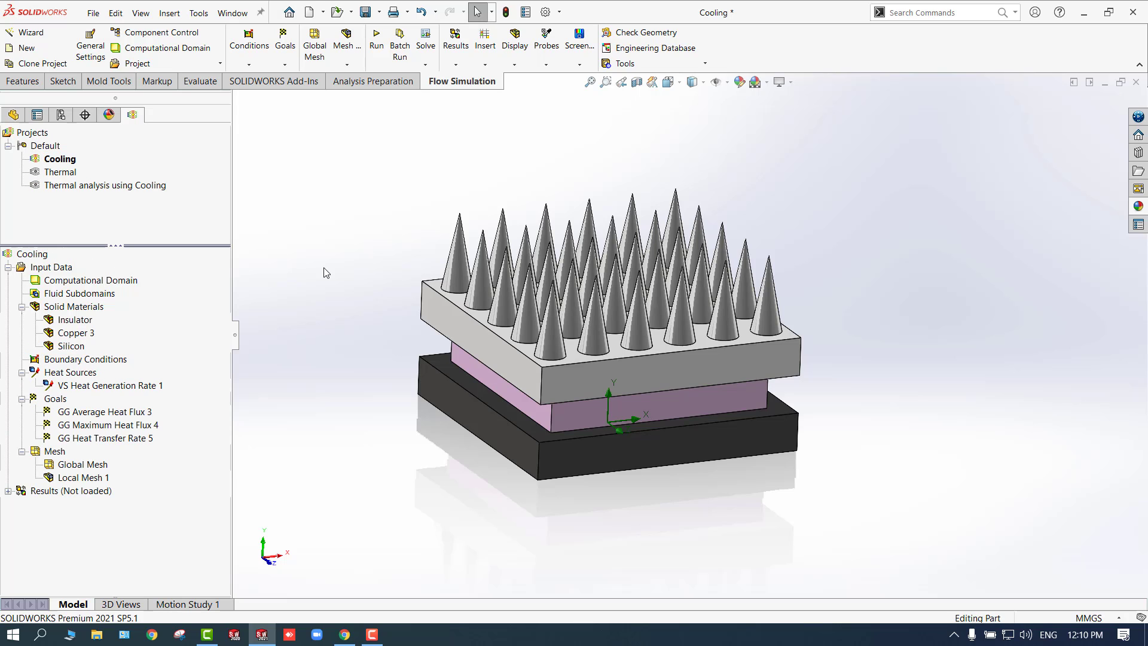
right_click(48, 491)
click(78, 363)
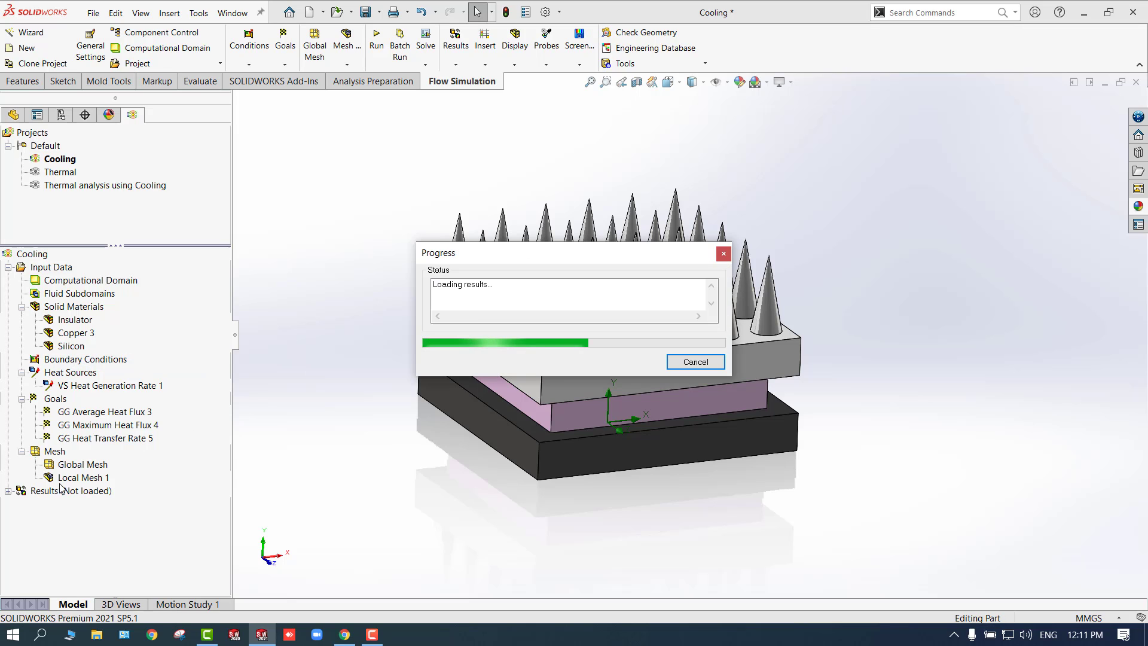
click(9, 492)
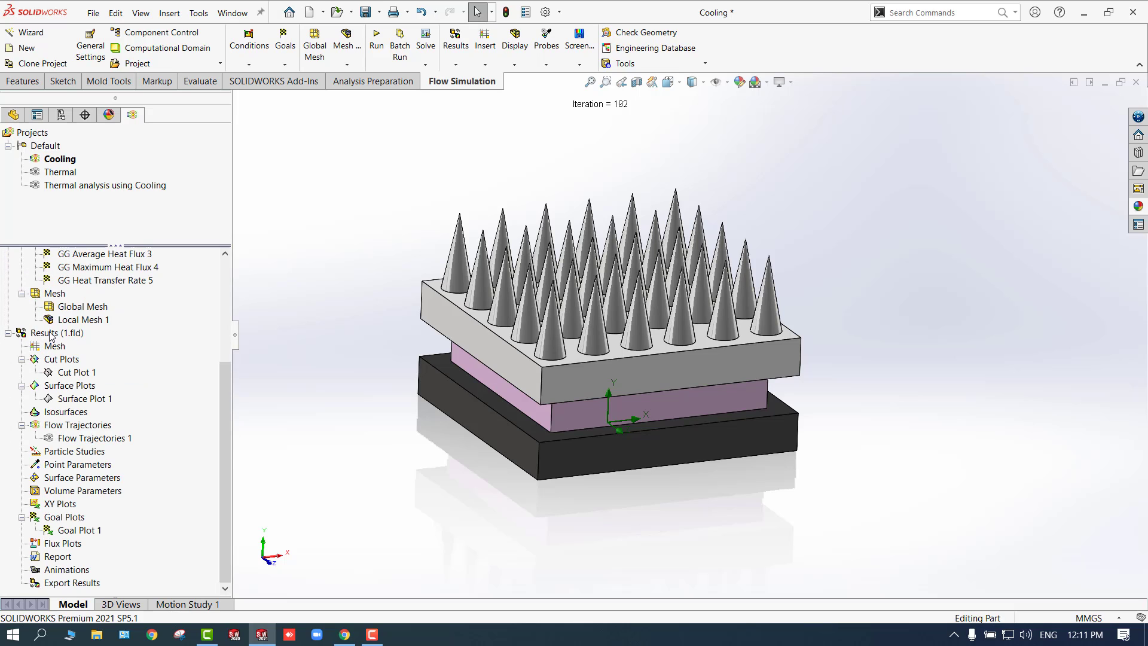
right_click(49, 335)
click(328, 346)
Show Cut Plot 1 with its temperature contours and isolines through the heat sink
right_click(69, 372)
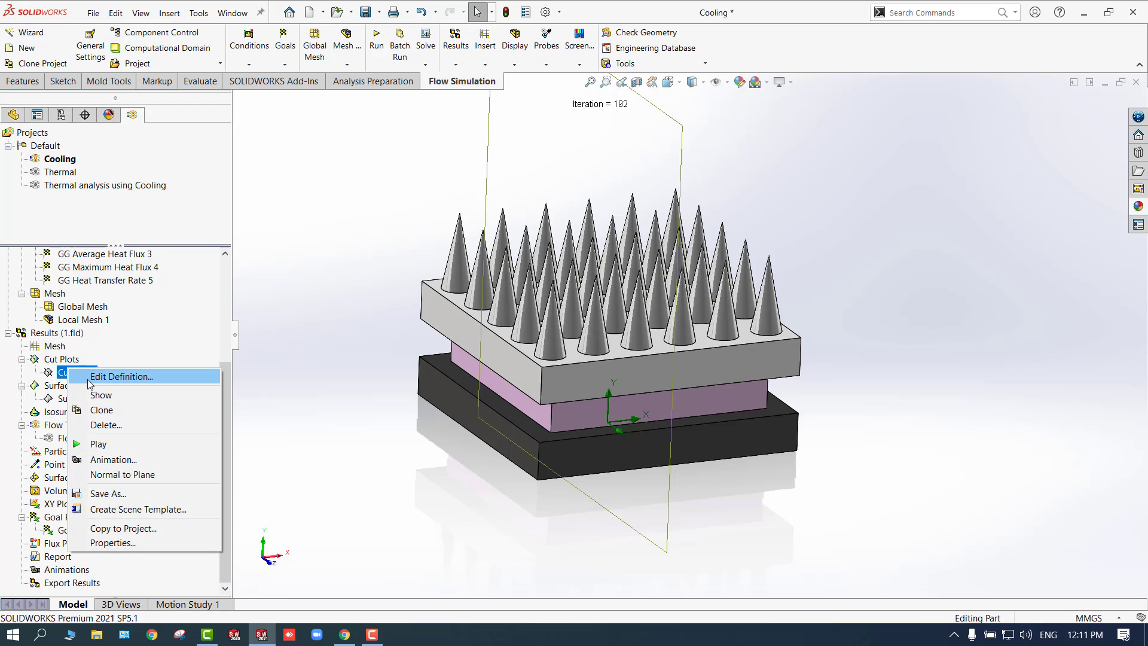
click(96, 394)
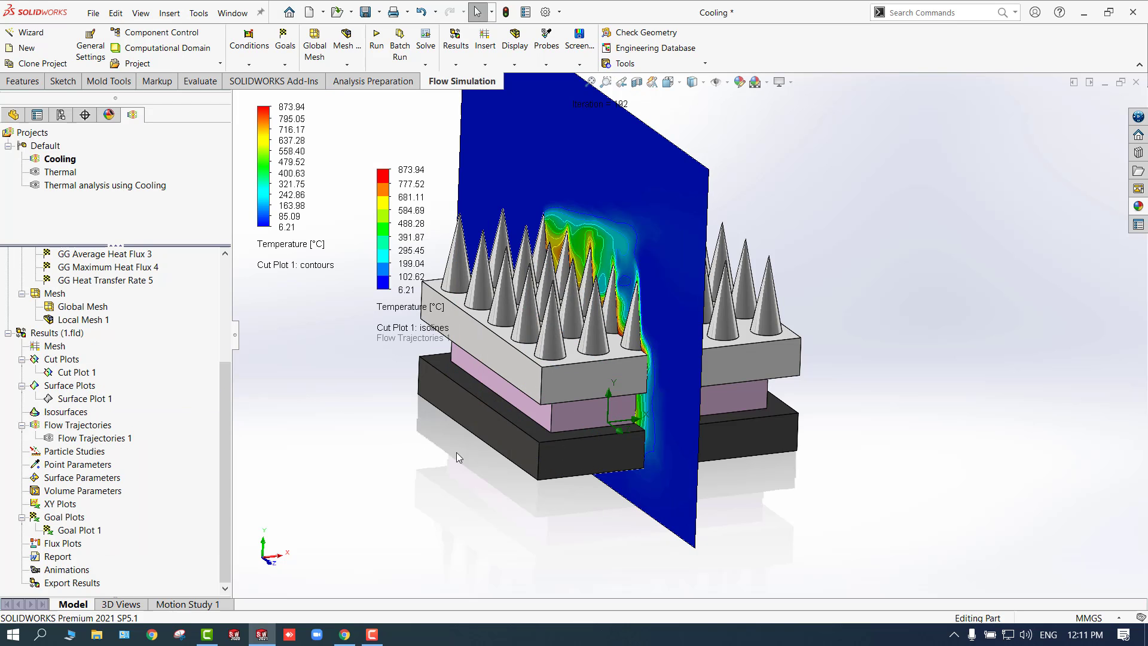
middle_drag(514, 417, 402, 418)
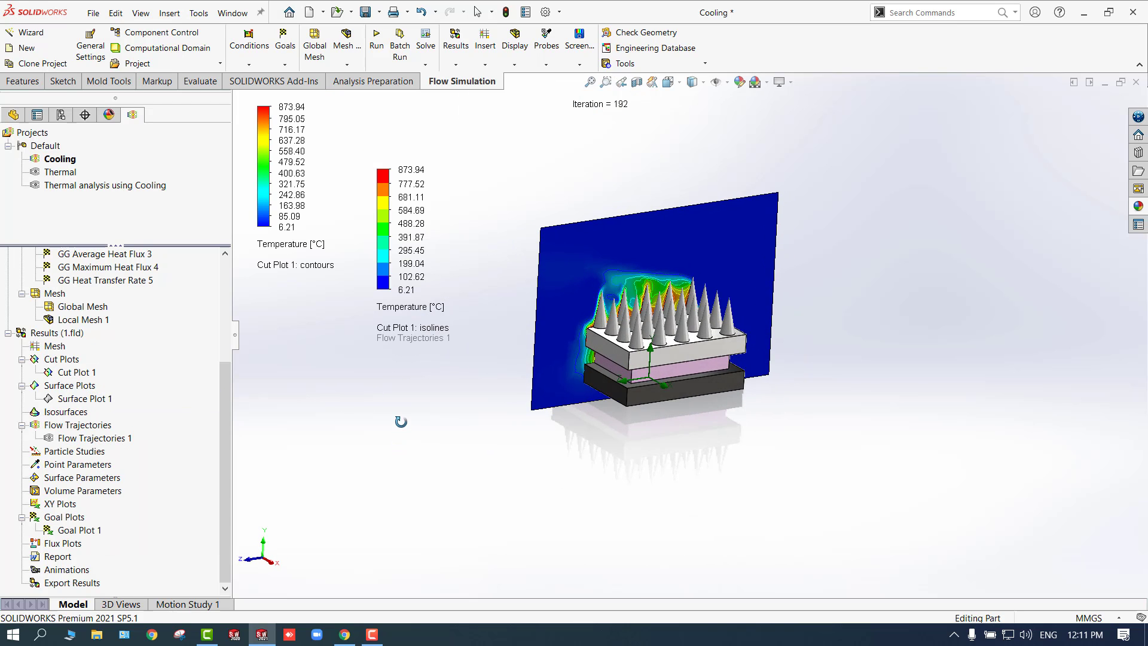
scroll(597, 355, down, 5)
scroll(628, 302, up, 2)
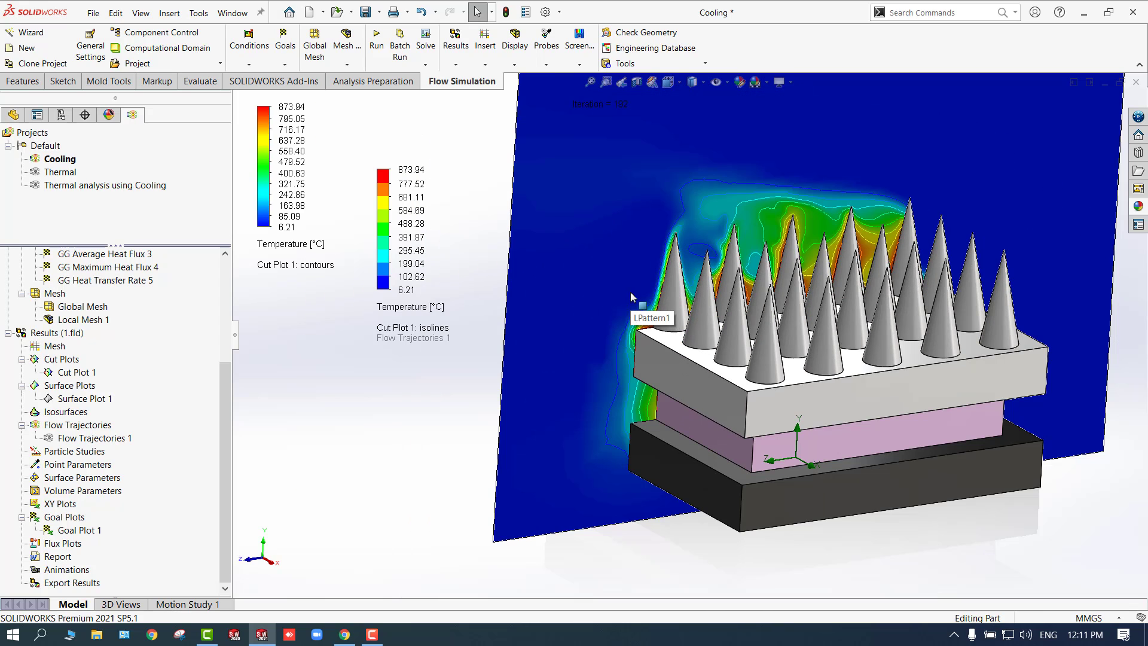
Hide the finned top plate, the pink middle block and the black base to expose the full temperature cut plot
key(Tab)
key(Tab)
key(Tab)
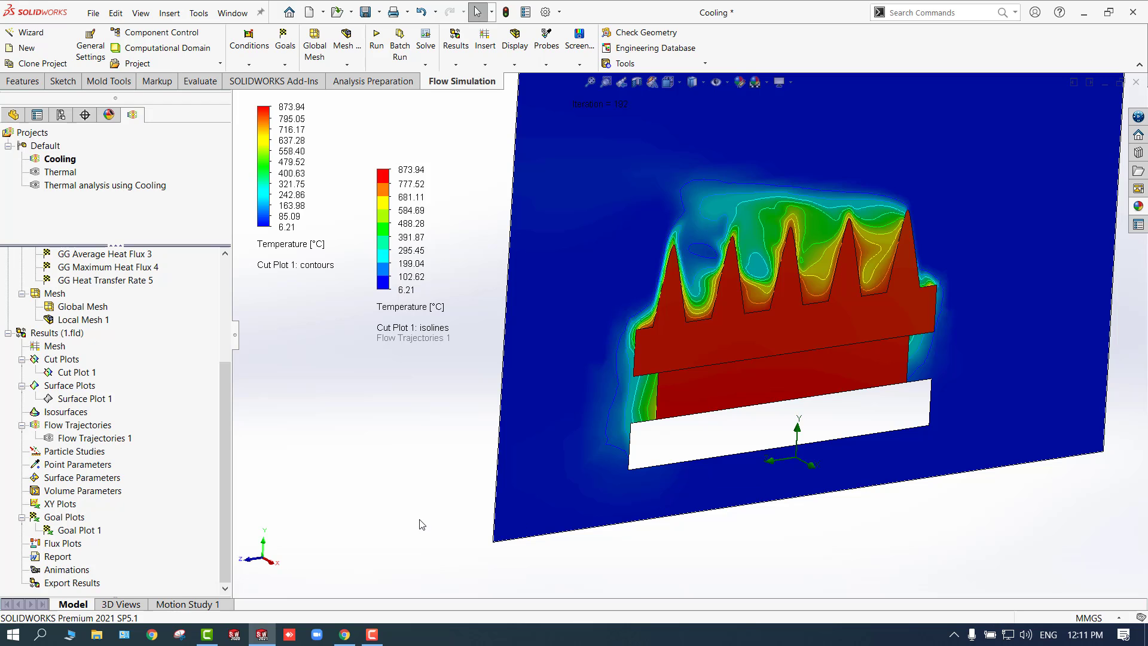
scroll(698, 404, down, 3)
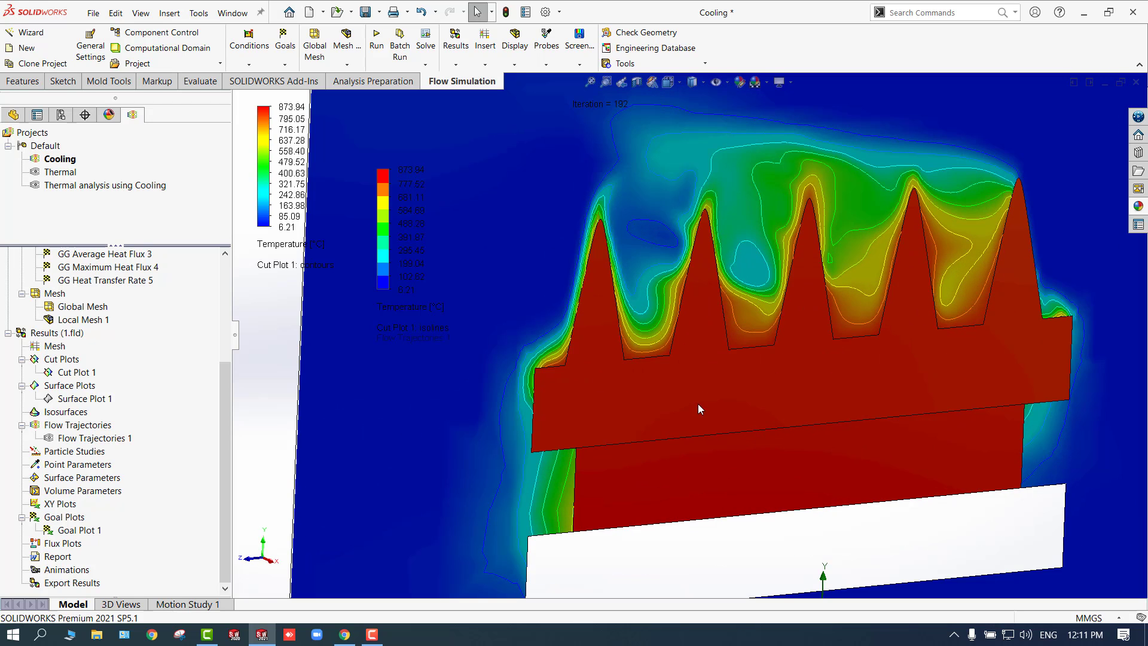
scroll(689, 405, up, 5)
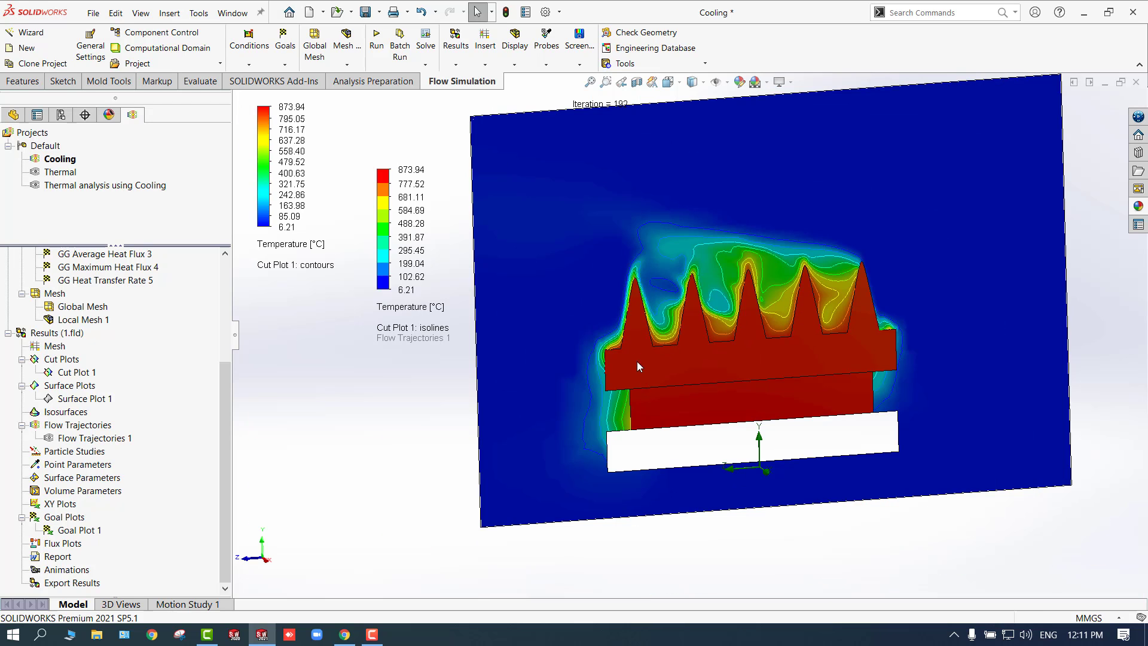
scroll(630, 204, down, 2)
scroll(467, 251, up, 3)
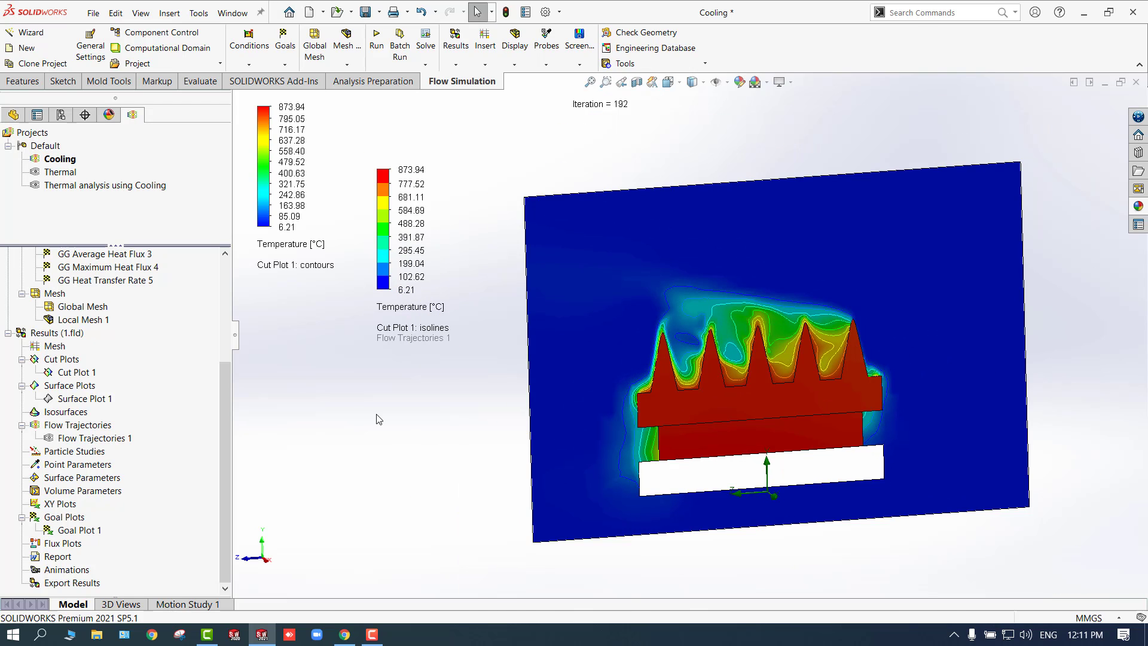
scroll(102, 378, up, 3)
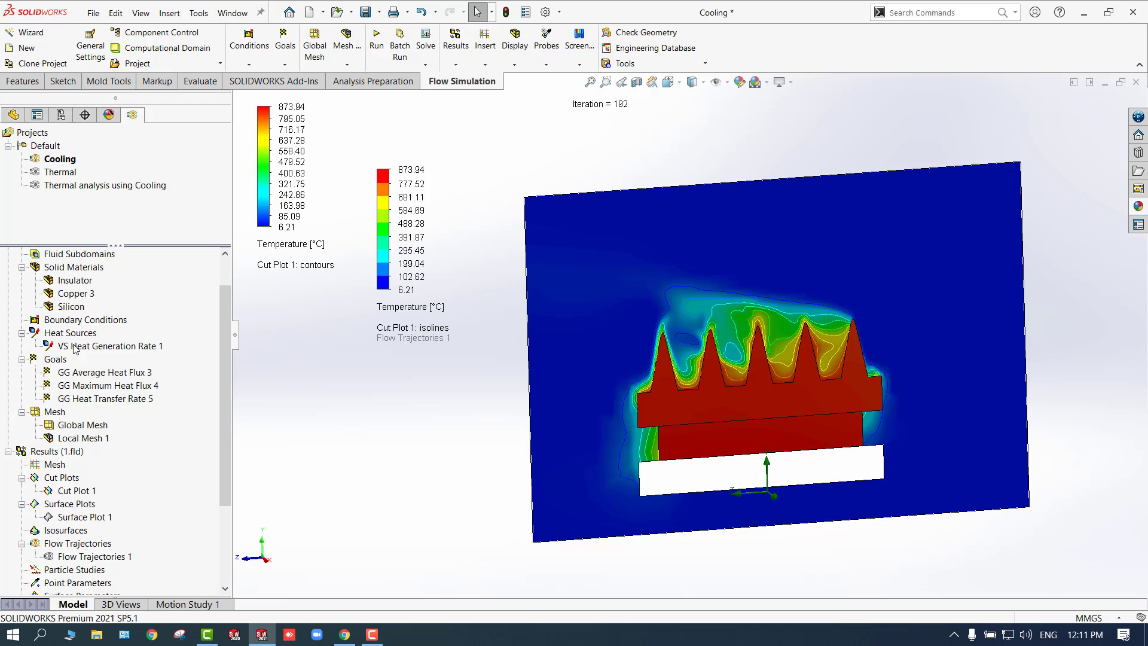
Check the heat generation rate applied by the volume heat source on the heat sink model
click(90, 347)
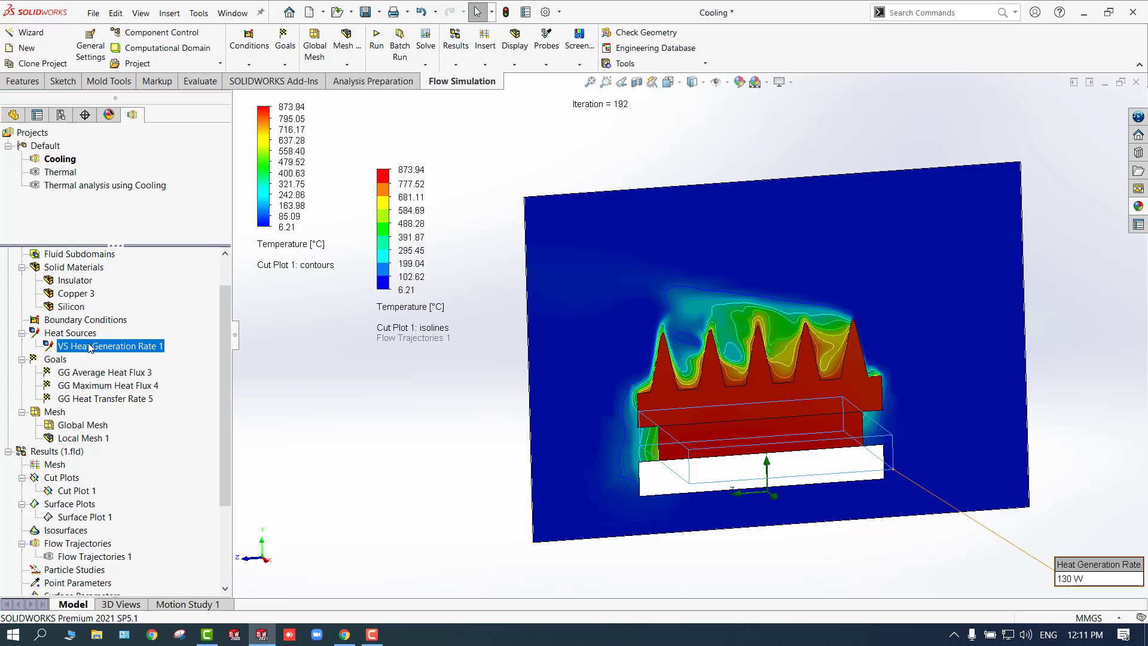
click(348, 435)
scroll(726, 387, down, 2)
scroll(698, 333, up, 3)
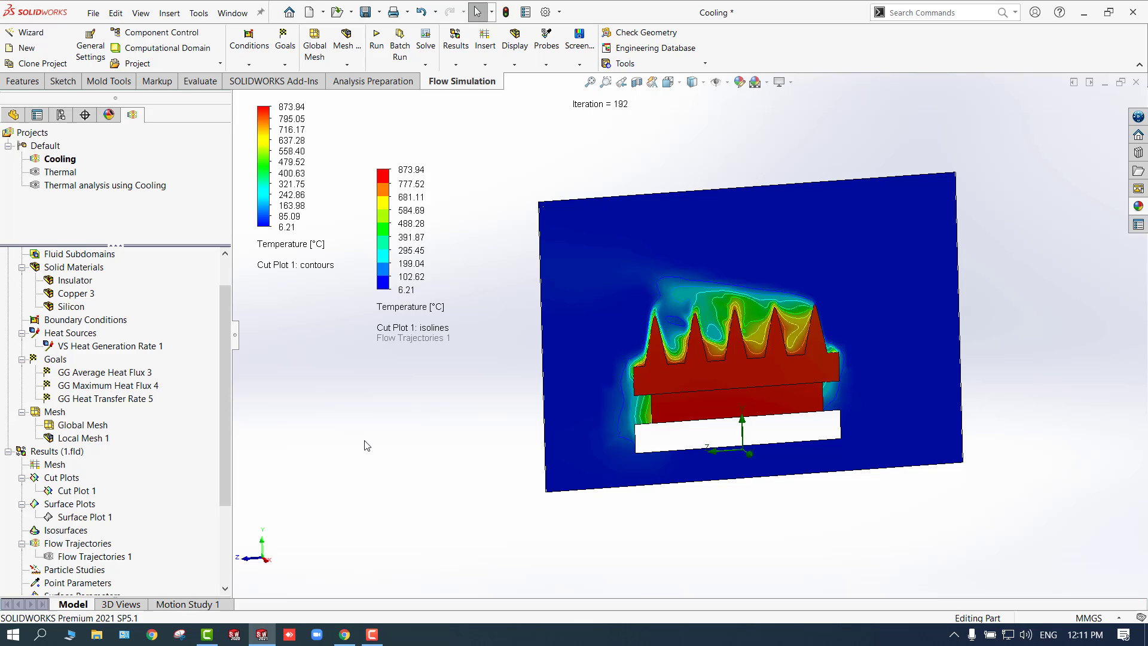
Show Surface Plot 1 with its solid temperature contours alongside the cut plot
scroll(107, 478, down, 1)
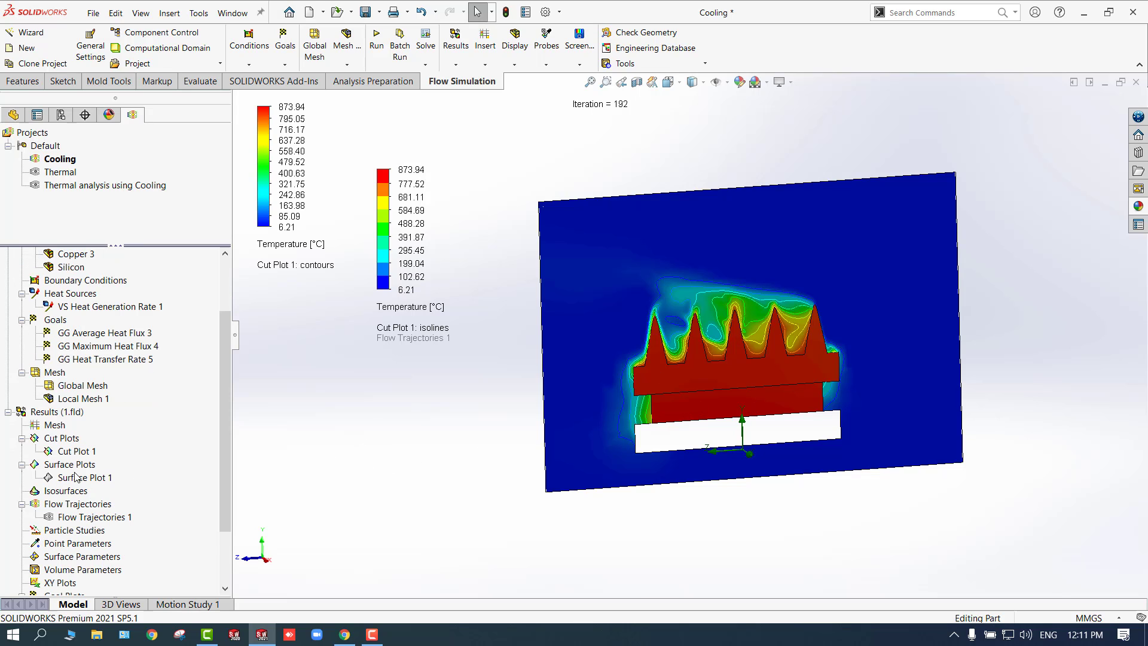
right_click(76, 476)
click(148, 349)
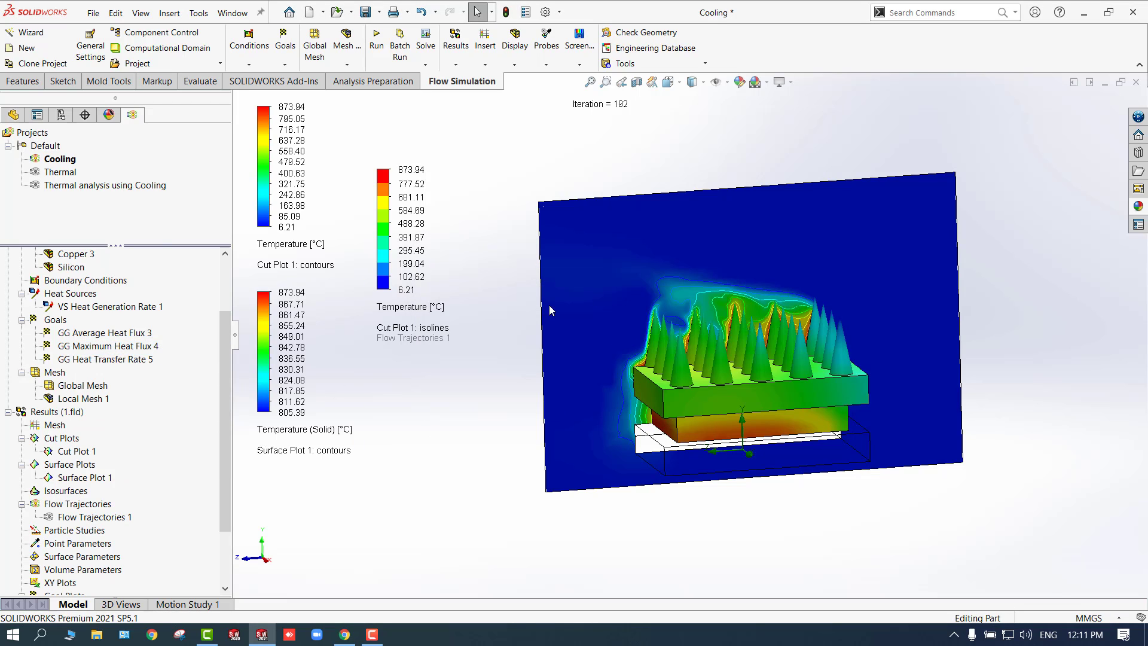
right_click(81, 451)
click(377, 499)
middle_drag(441, 519, 445, 529)
Preview and briefly record the Surface Plot 1 animation, and close the animation without accepting it
right_click(71, 478)
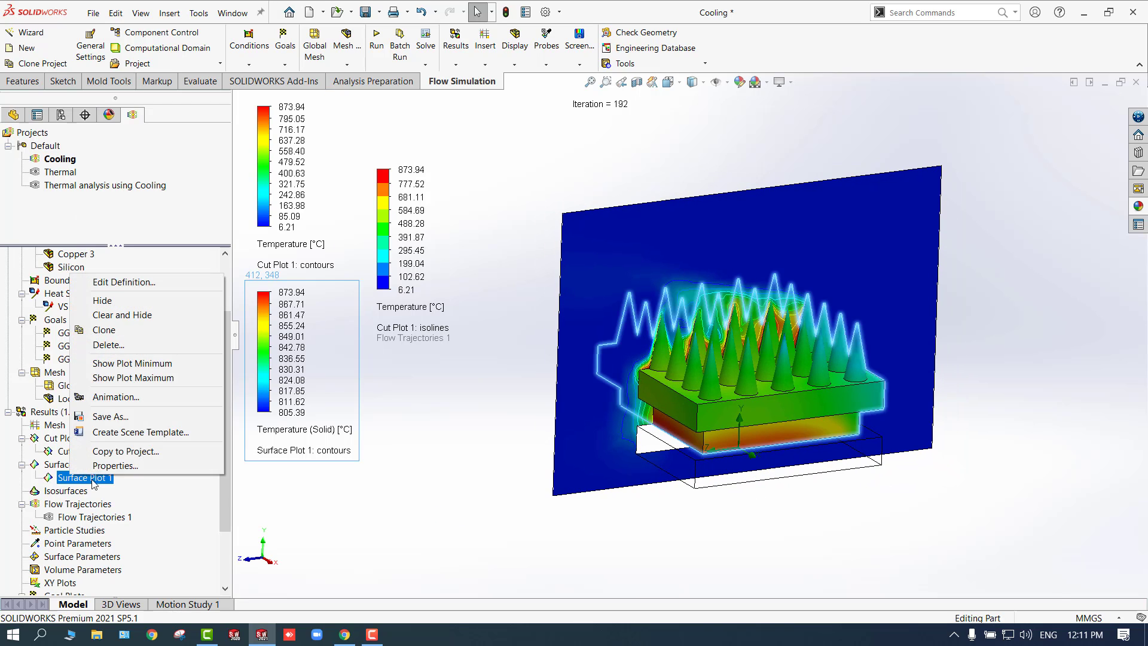
click(192, 397)
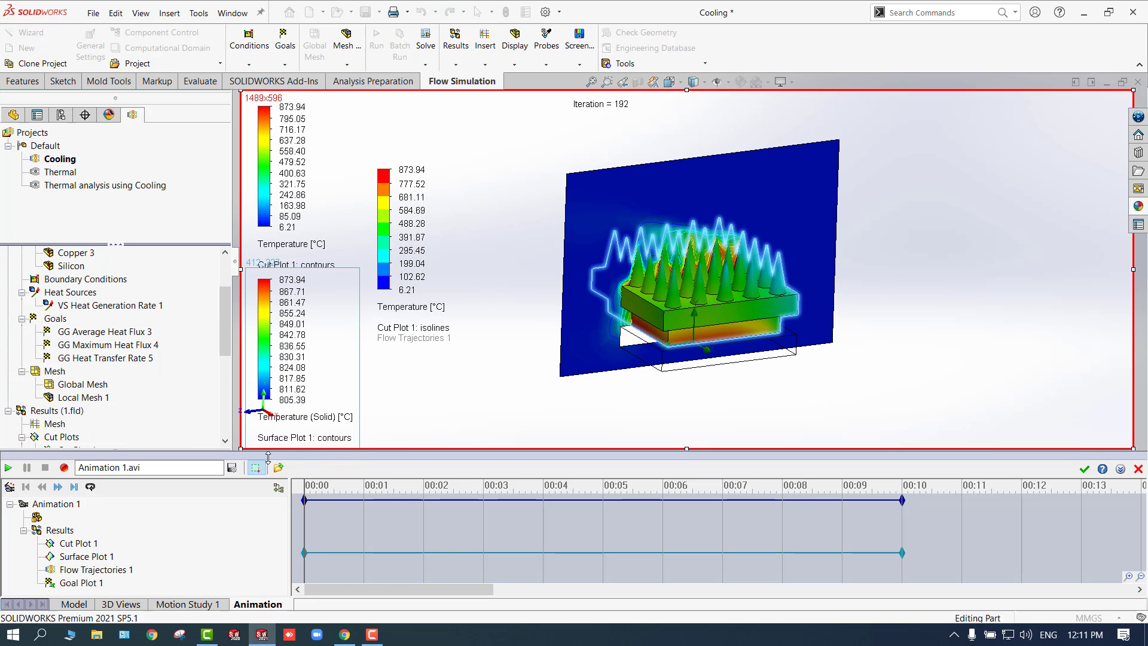
click(9, 468)
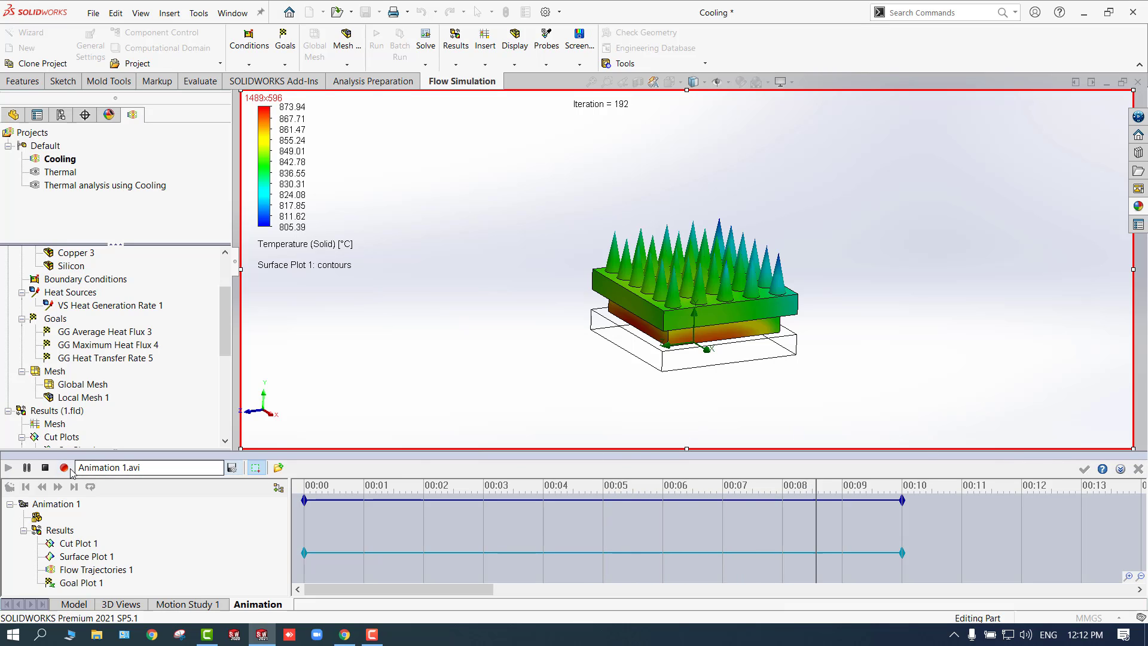
click(64, 467)
click(50, 470)
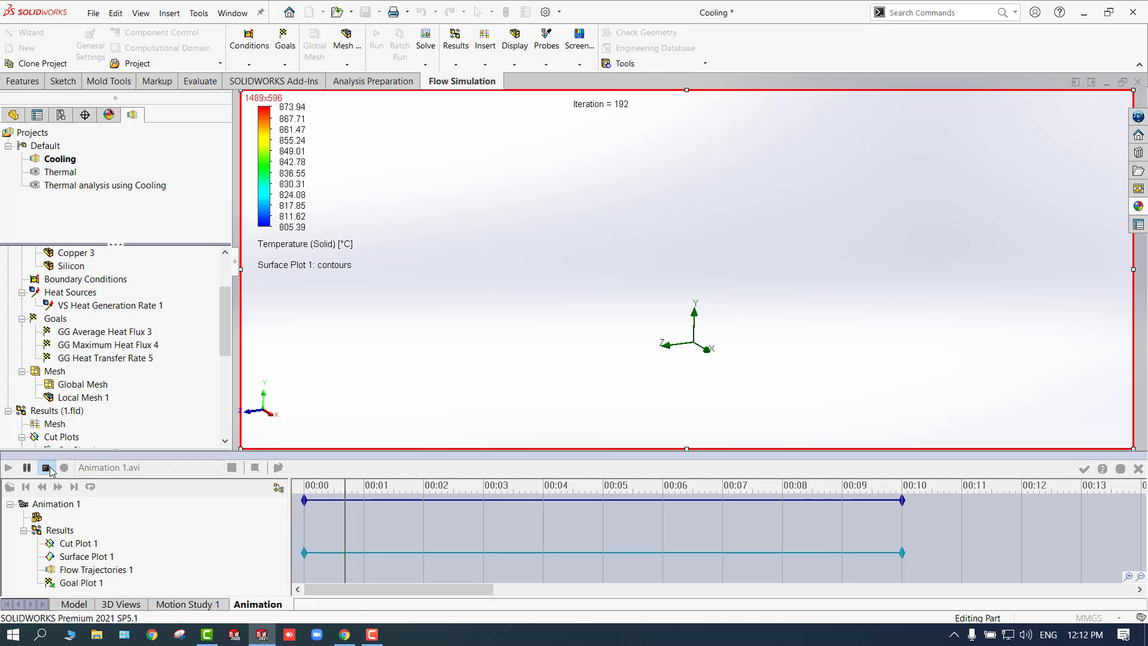
click(1138, 469)
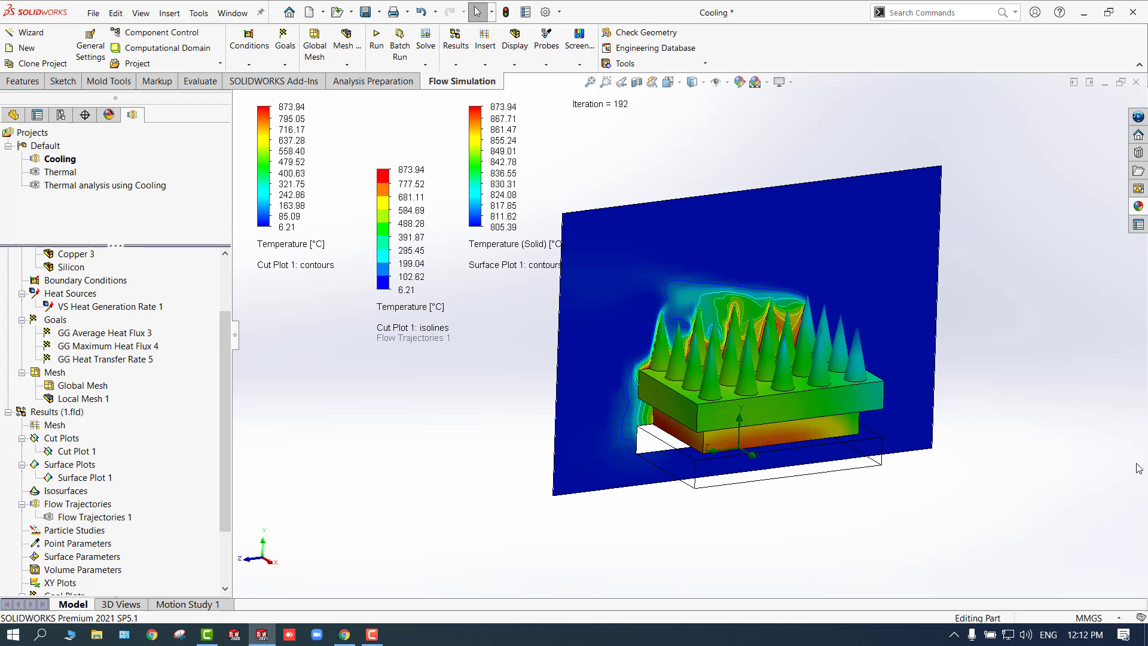
Play Cut Plot 1 to sweep the temperature section through the heat sink, and stop the playback
right_click(70, 479)
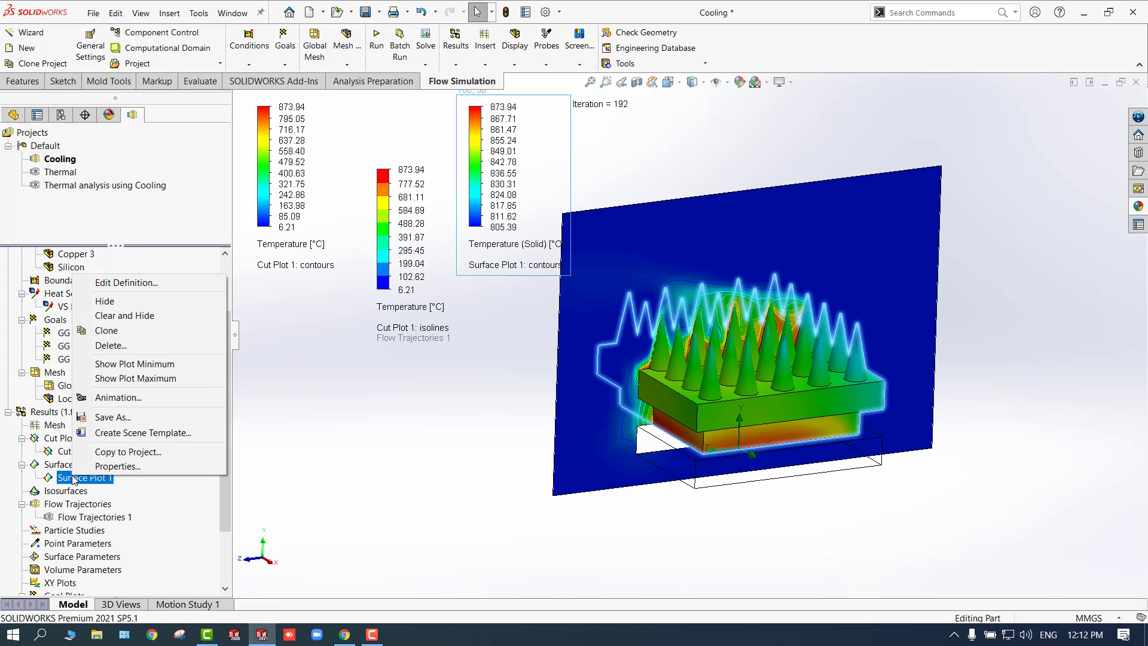
key(Escape)
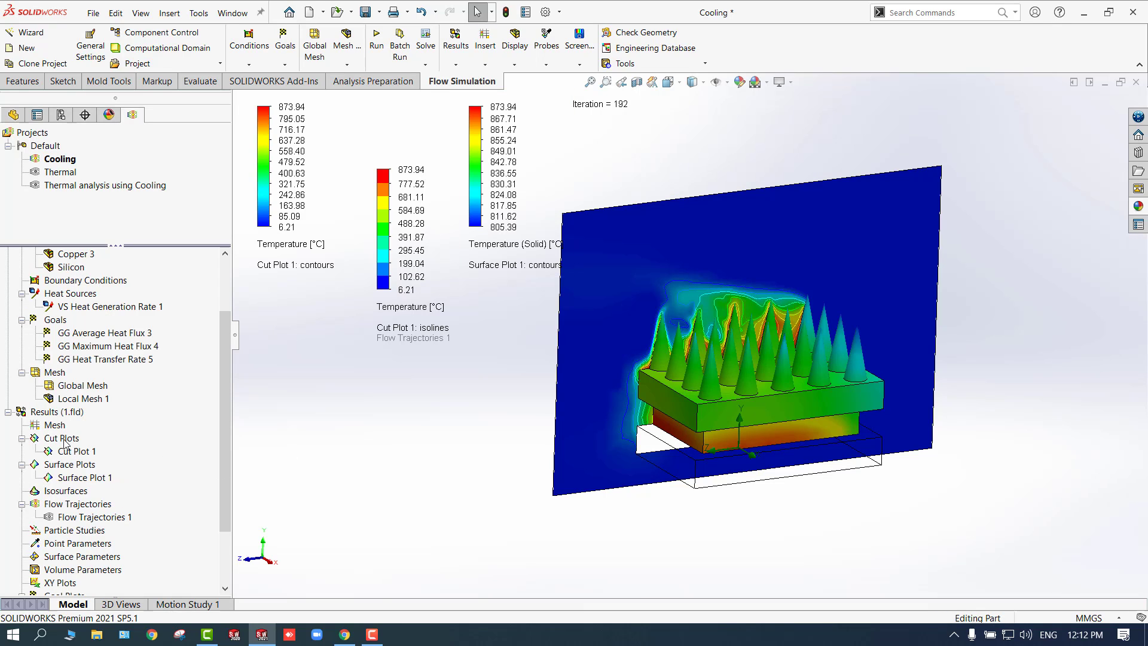
right_click(72, 452)
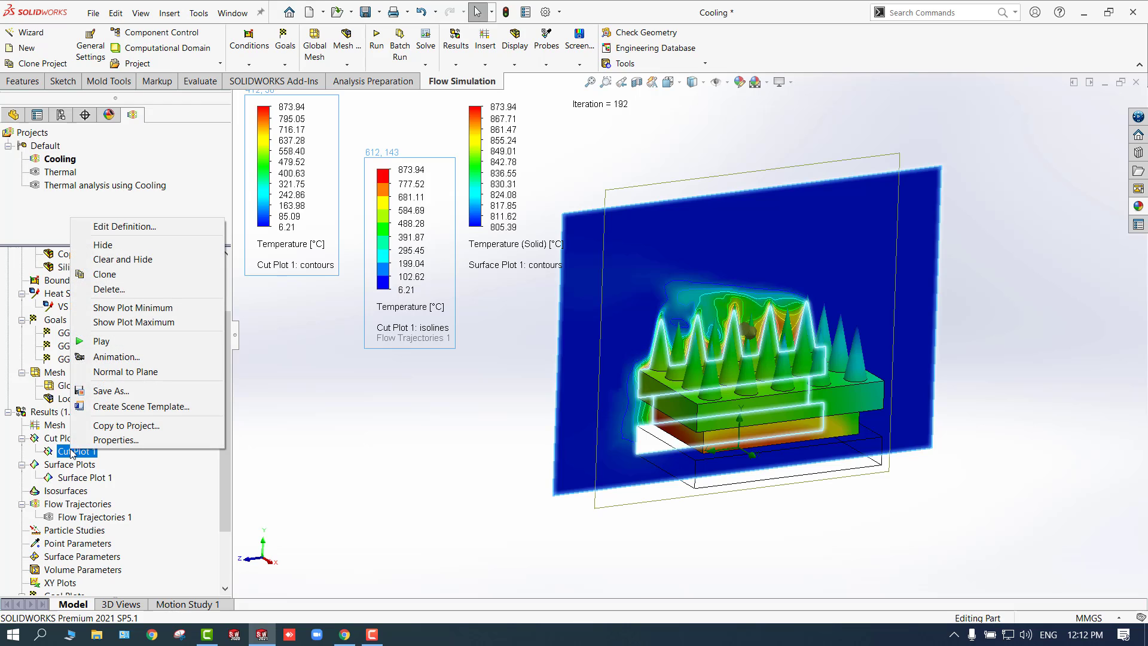
click(100, 341)
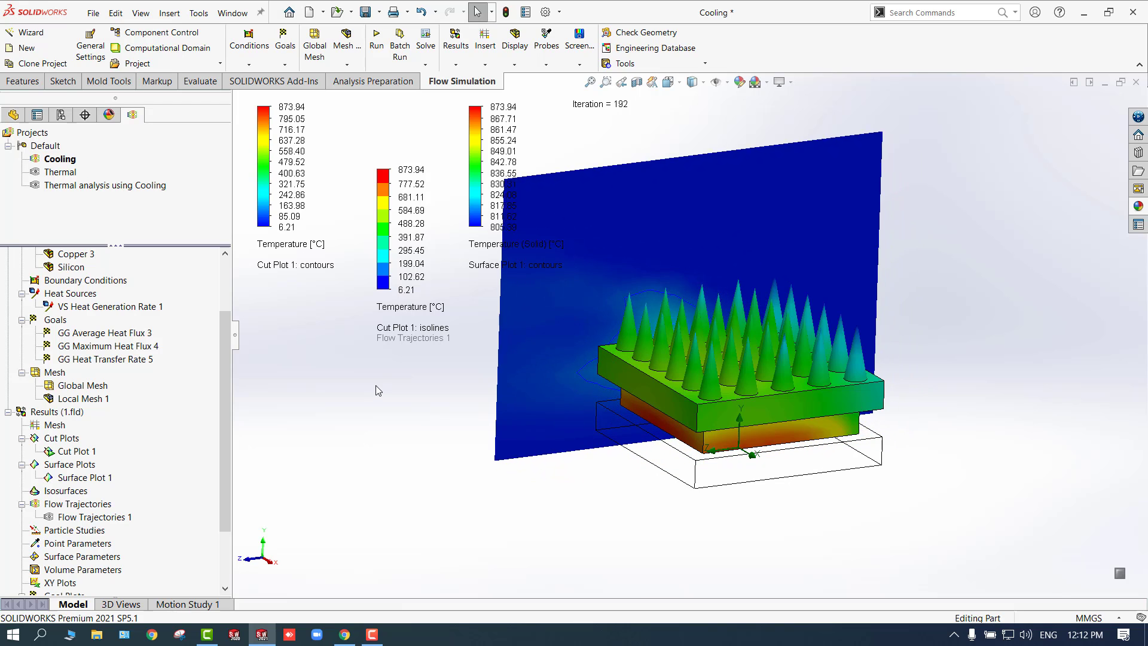
right_click(72, 452)
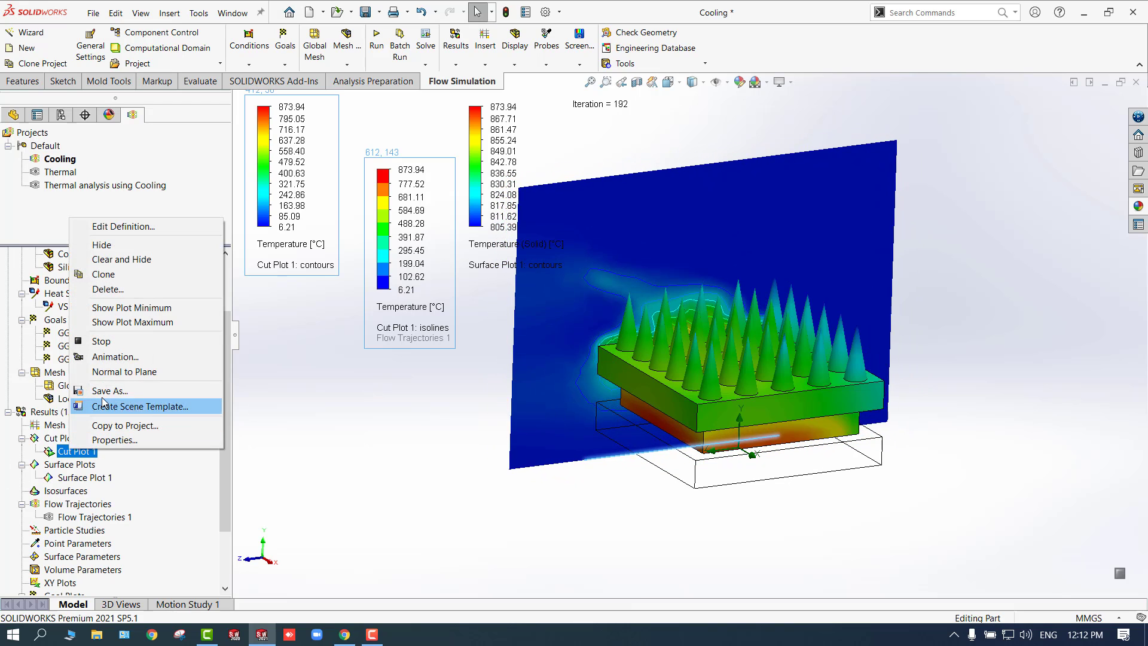
click(104, 342)
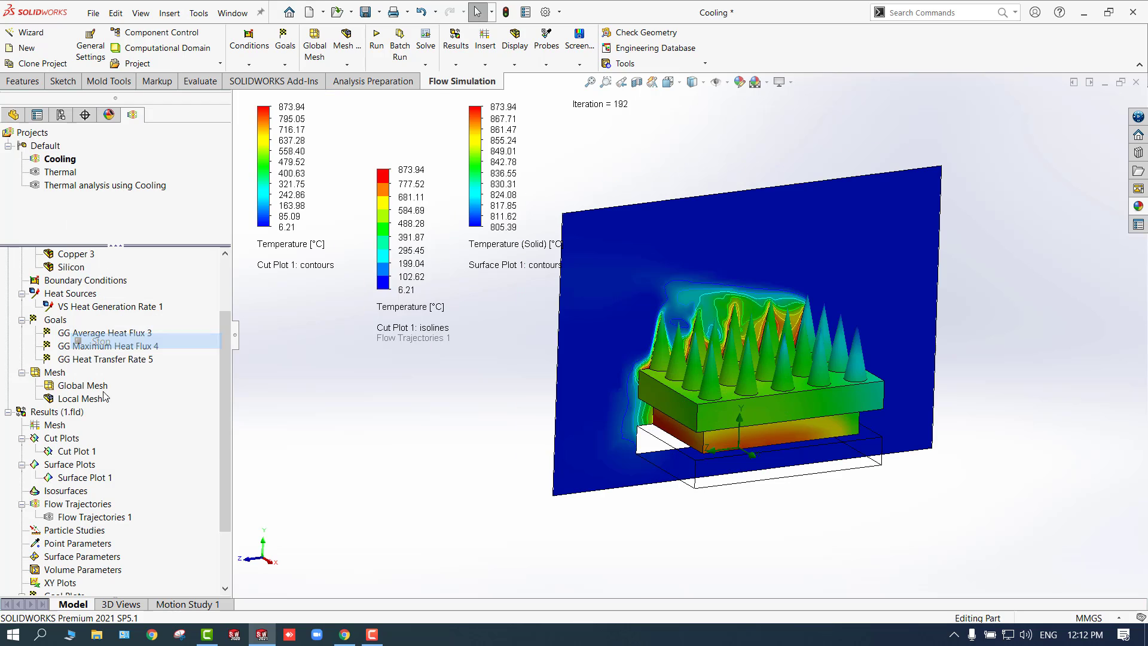
Show Flow Trajectories 1 as arrows around the heat sink and view them from the opposite side
right_click(86, 519)
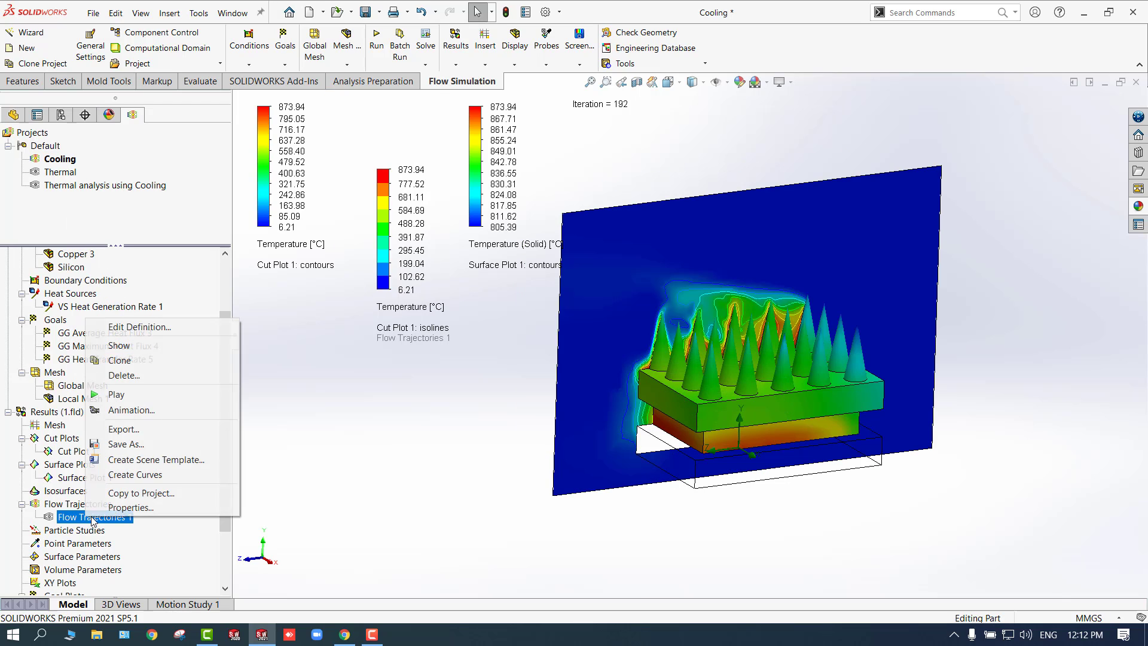
click(155, 346)
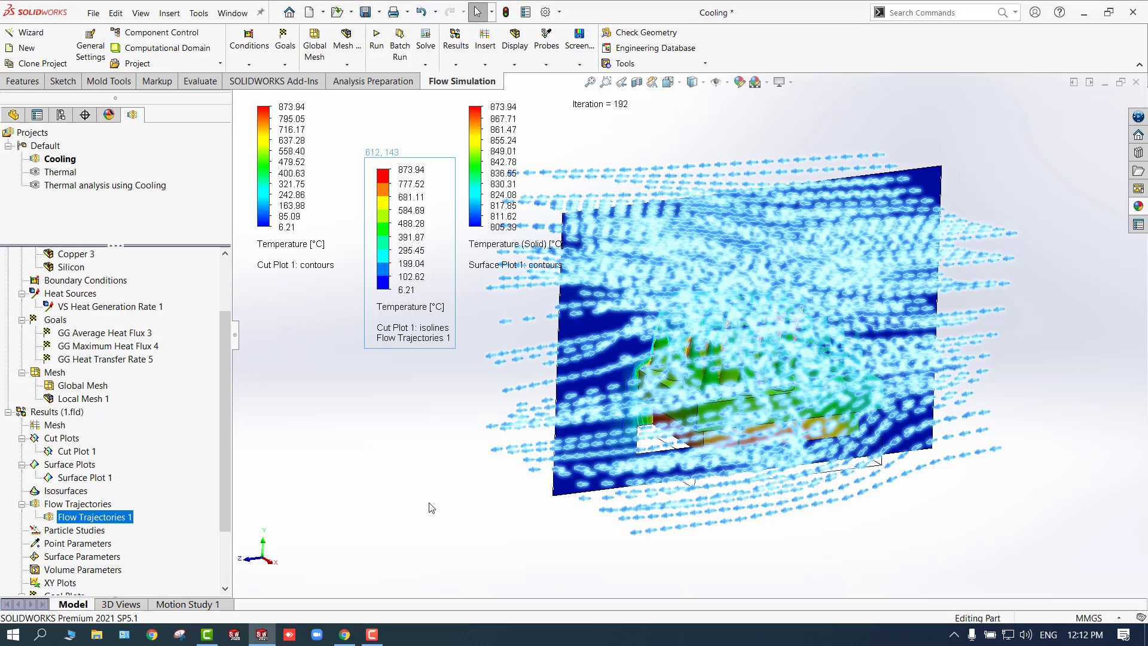
click(432, 508)
middle_drag(457, 517, 451, 453)
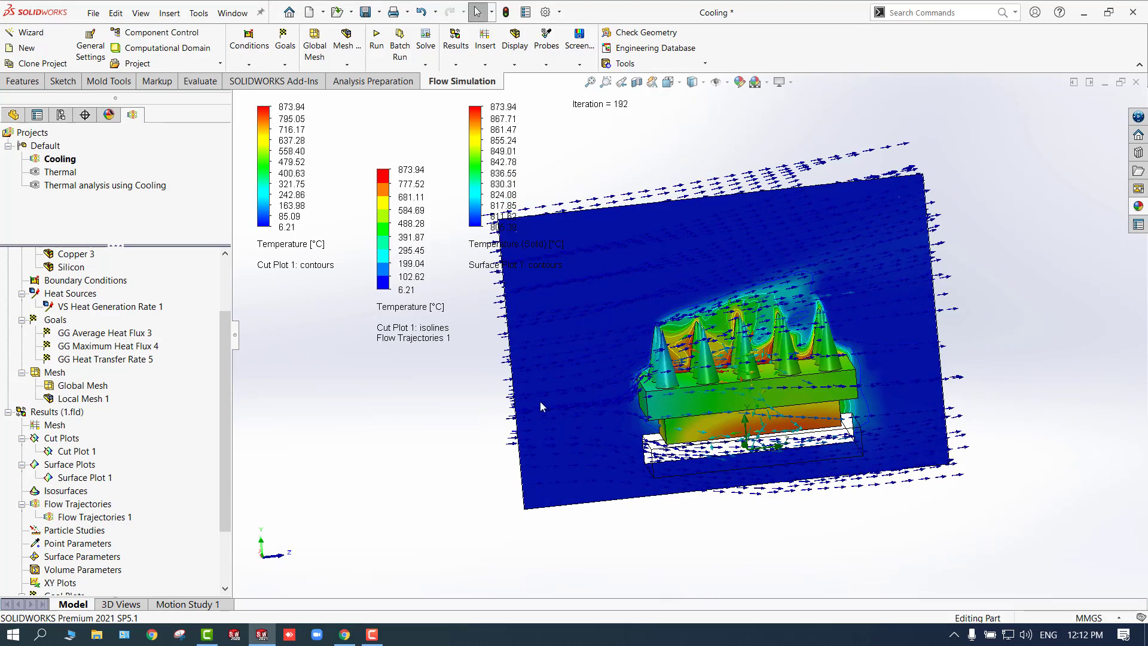
middle_drag(451, 412, 490, 387)
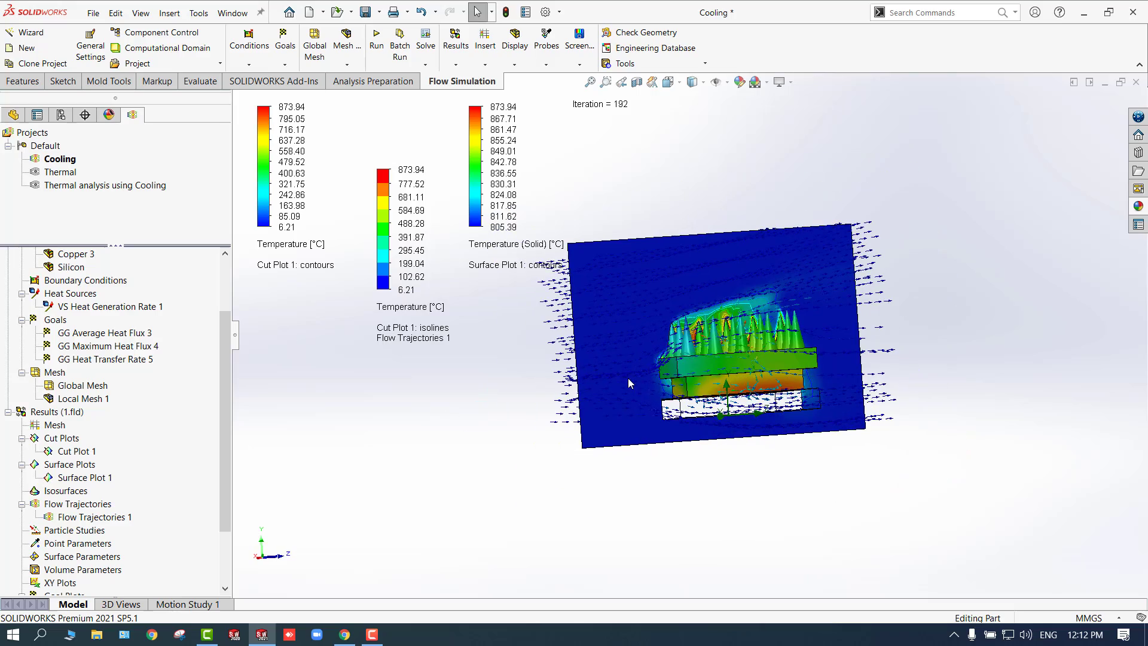
middle_drag(463, 468, 505, 513)
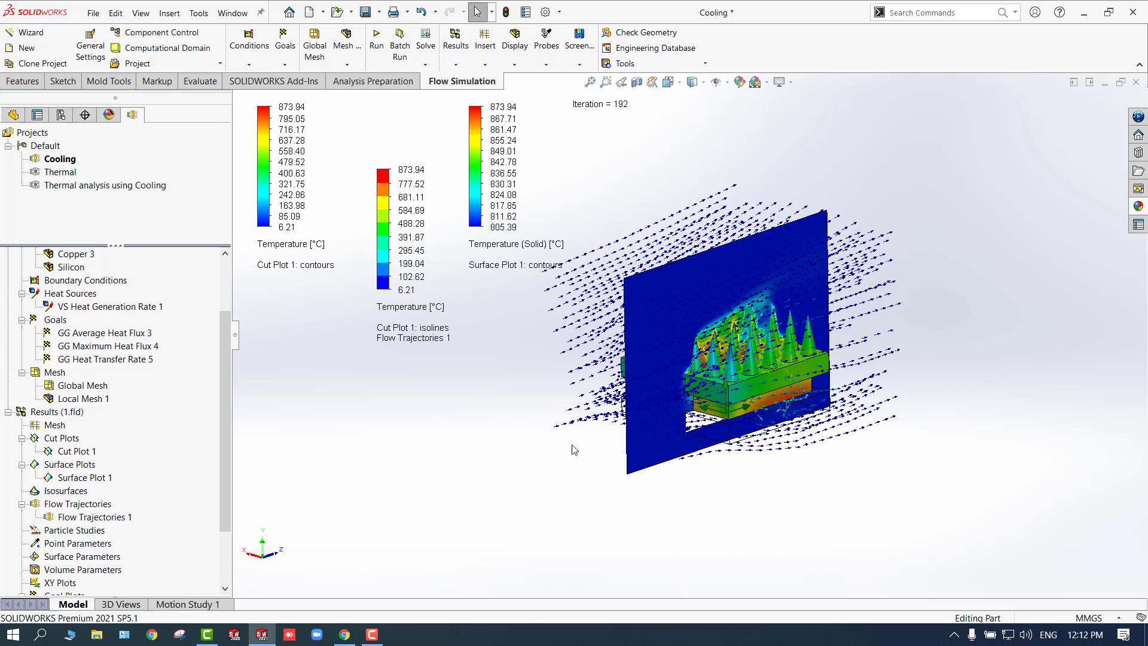
Hide Cut Plot 1 and Surface Plot 1 so only the flow trajectories are displayed around the model
right_click(71, 456)
click(161, 253)
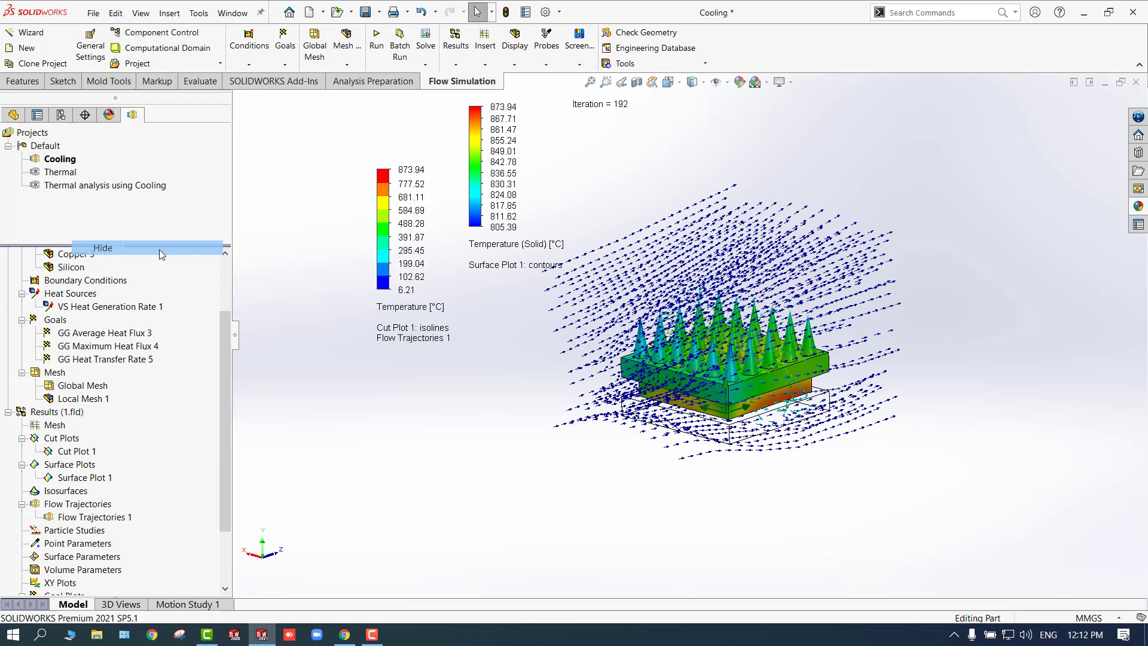
right_click(86, 478)
click(366, 464)
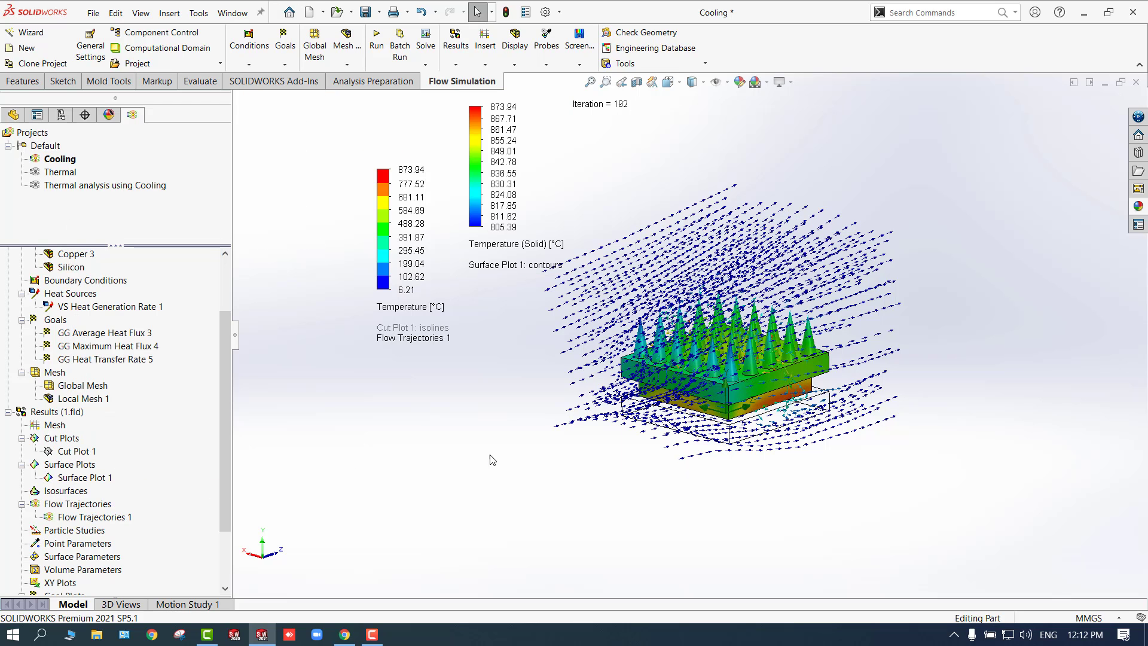
right_click(96, 477)
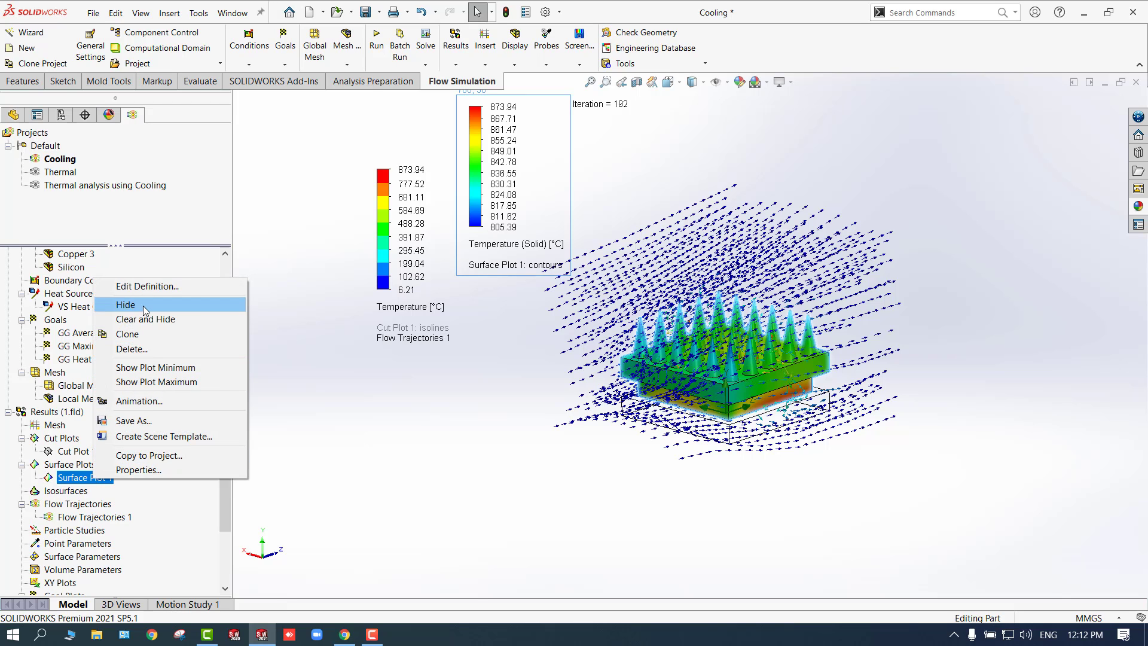
click(120, 306)
Play Flow Trajectories 1 and examine the moving airflow and its temperatures around the fins from several angles
scroll(701, 359, down, 3)
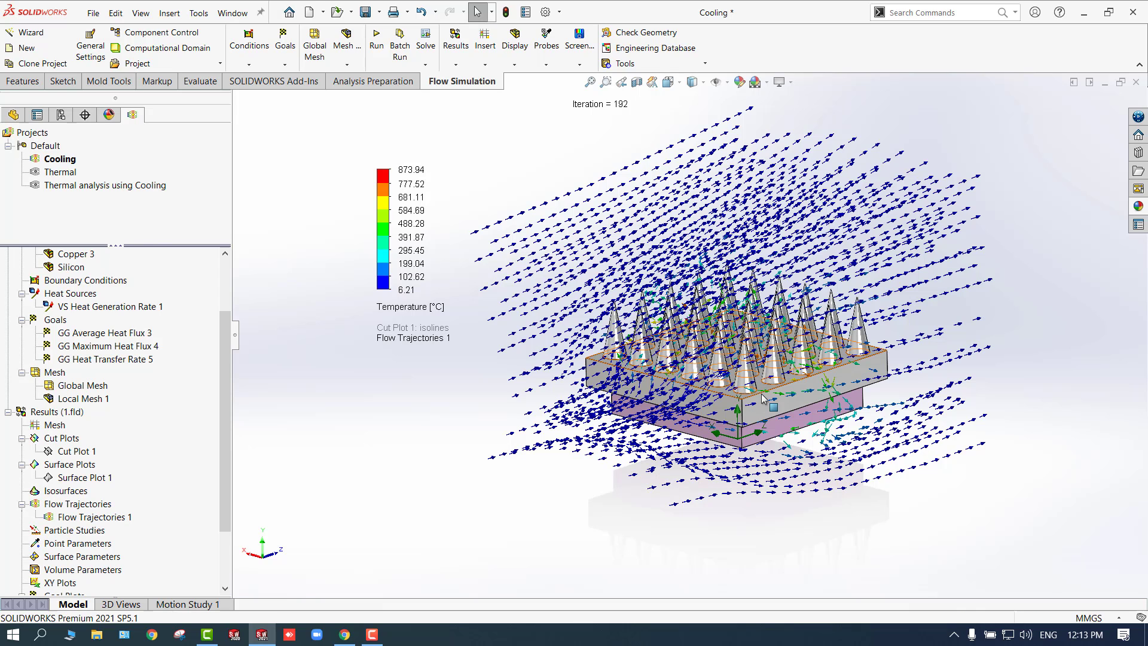
right_click(59, 518)
click(98, 390)
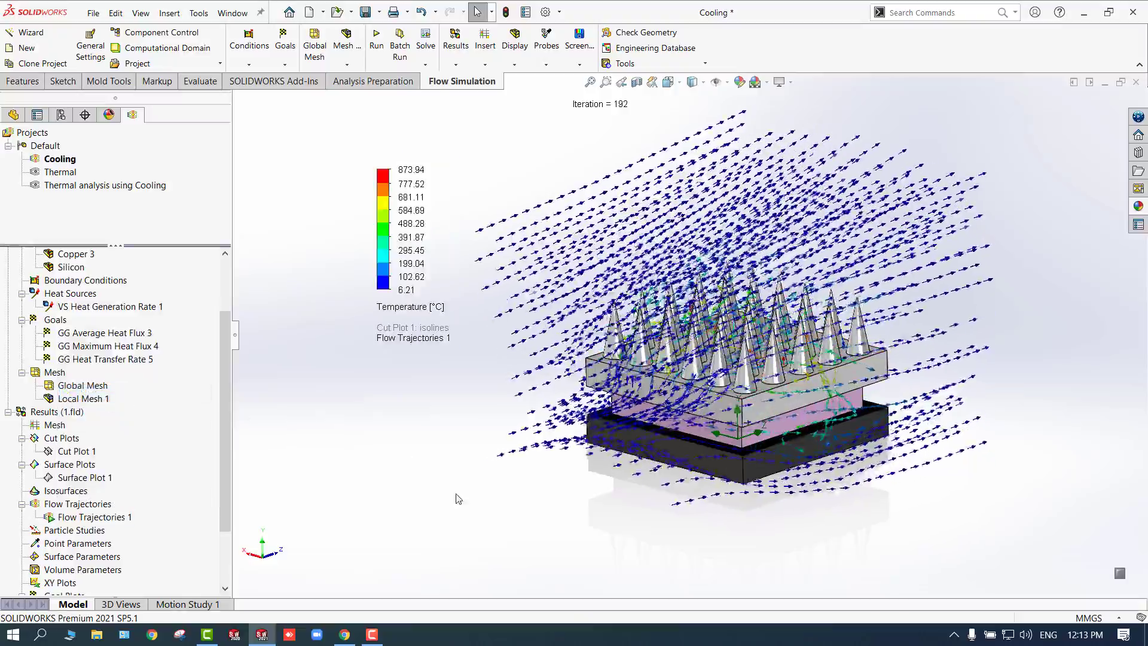
scroll(720, 414, down, 2)
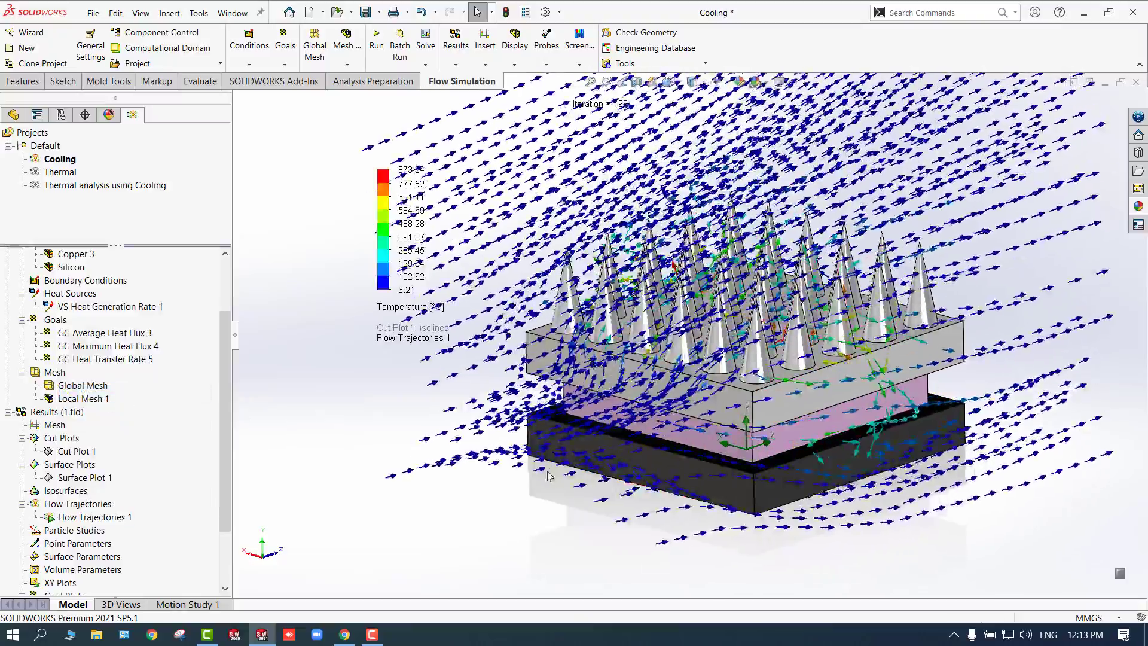
middle_drag(549, 476, 548, 538)
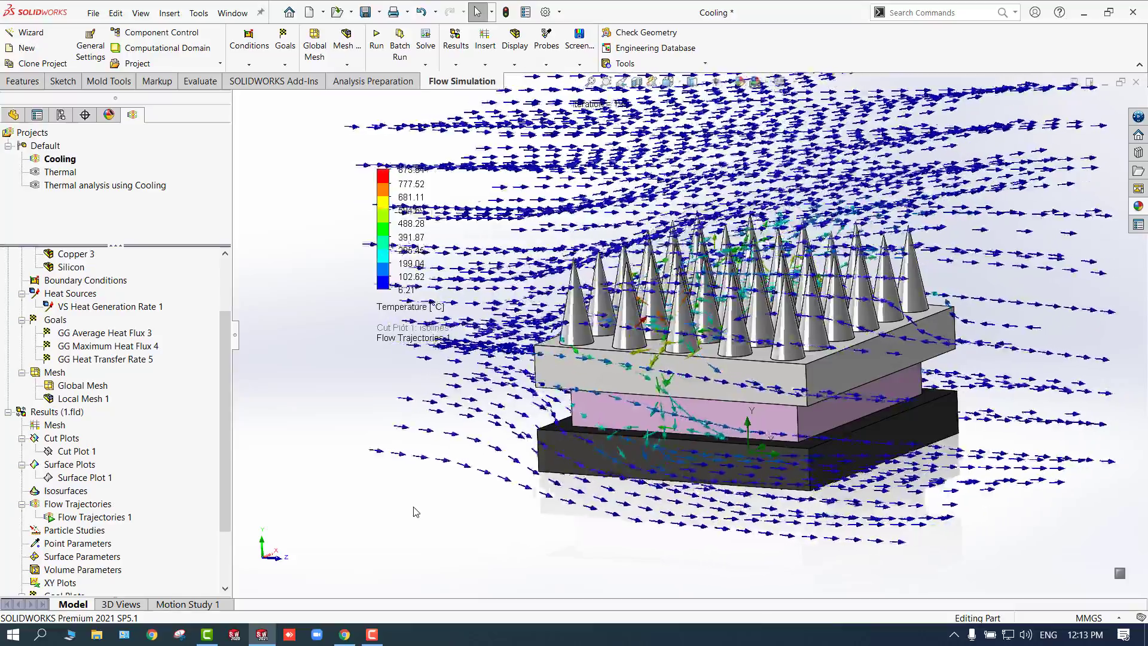
scroll(414, 506, up, 2)
middle_drag(419, 487, 531, 453)
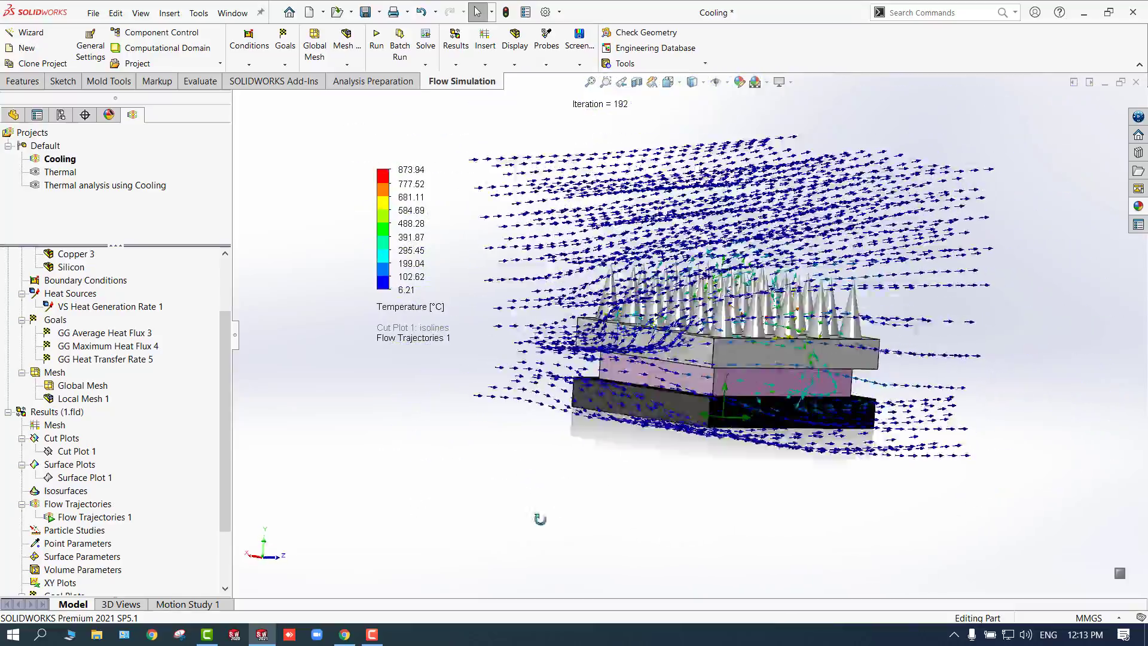
middle_drag(540, 518, 533, 537)
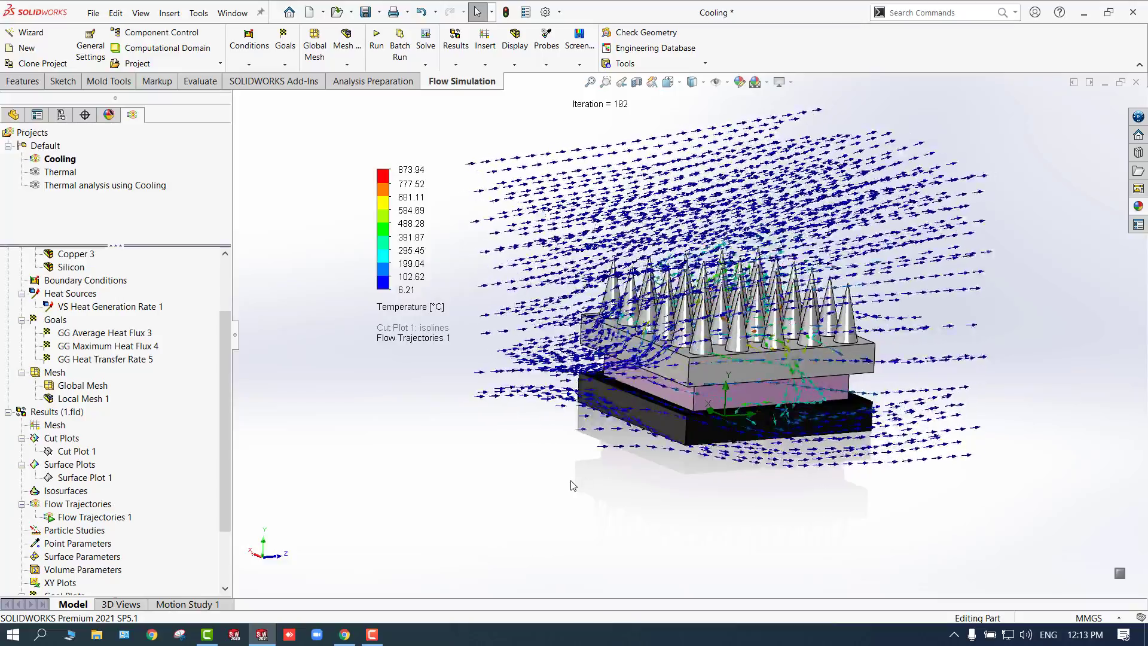
Redefine Flow Trajectories 1 with 500 starting points and a 0.0001 m arrow size, and inspect the updated flow around the fins
right_click(86, 518)
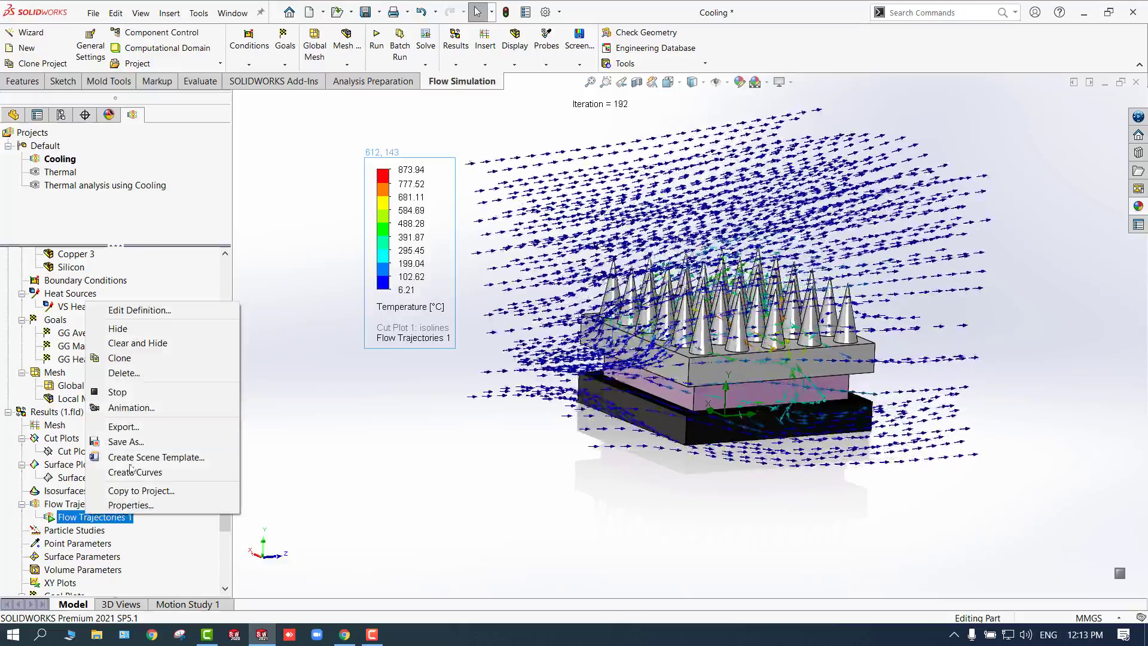
click(168, 309)
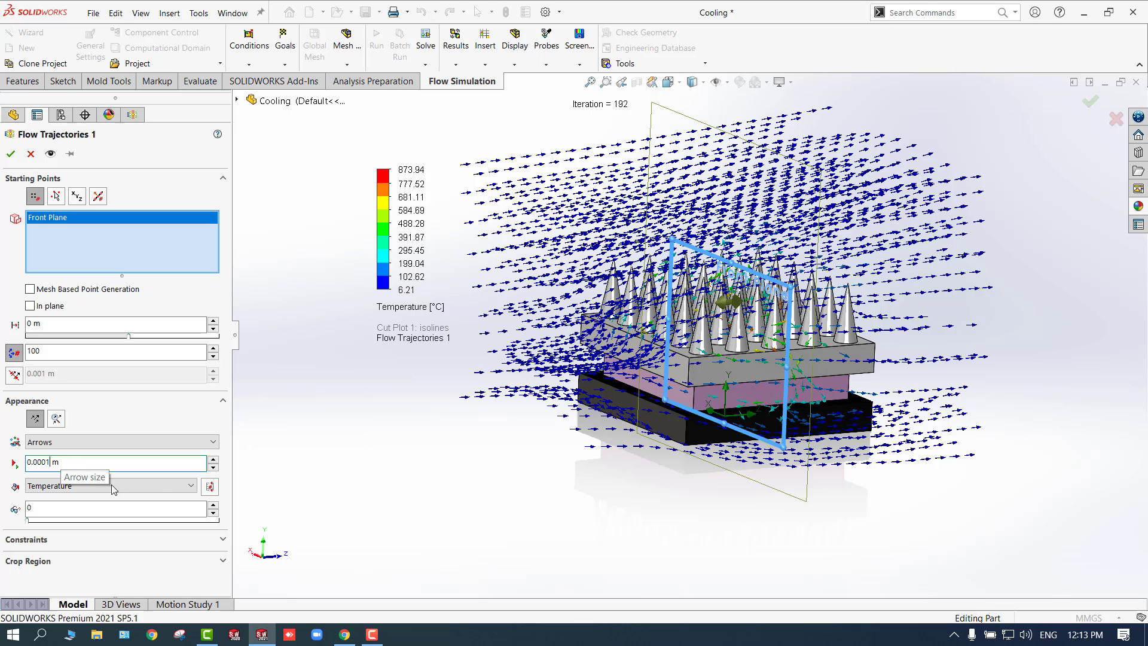
click(51, 158)
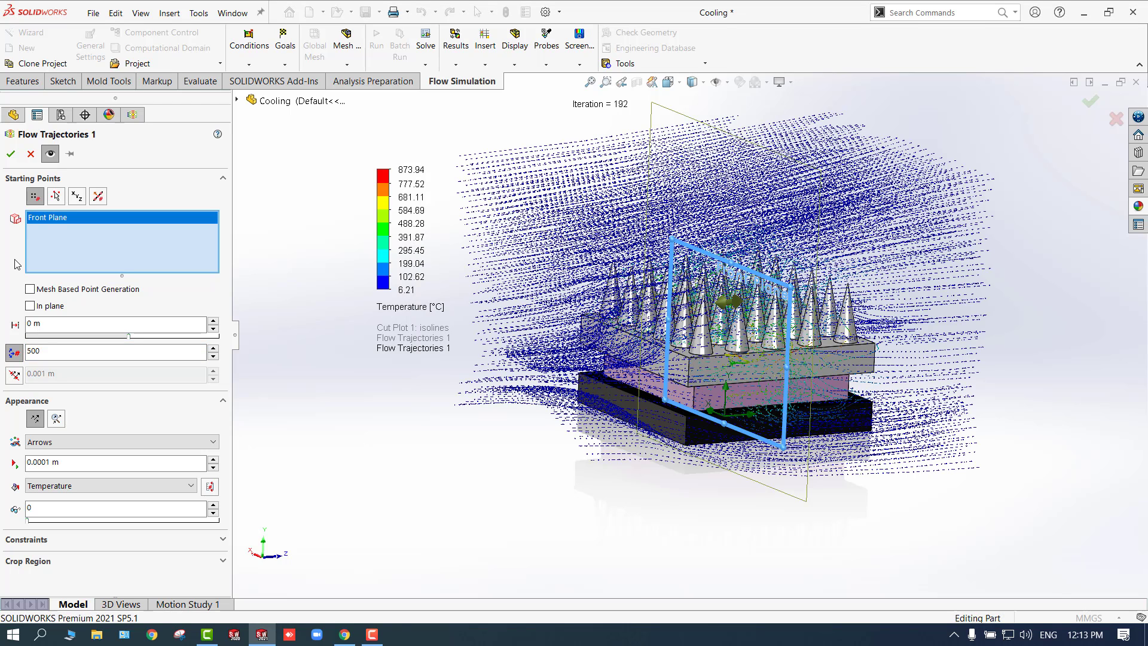
click(10, 153)
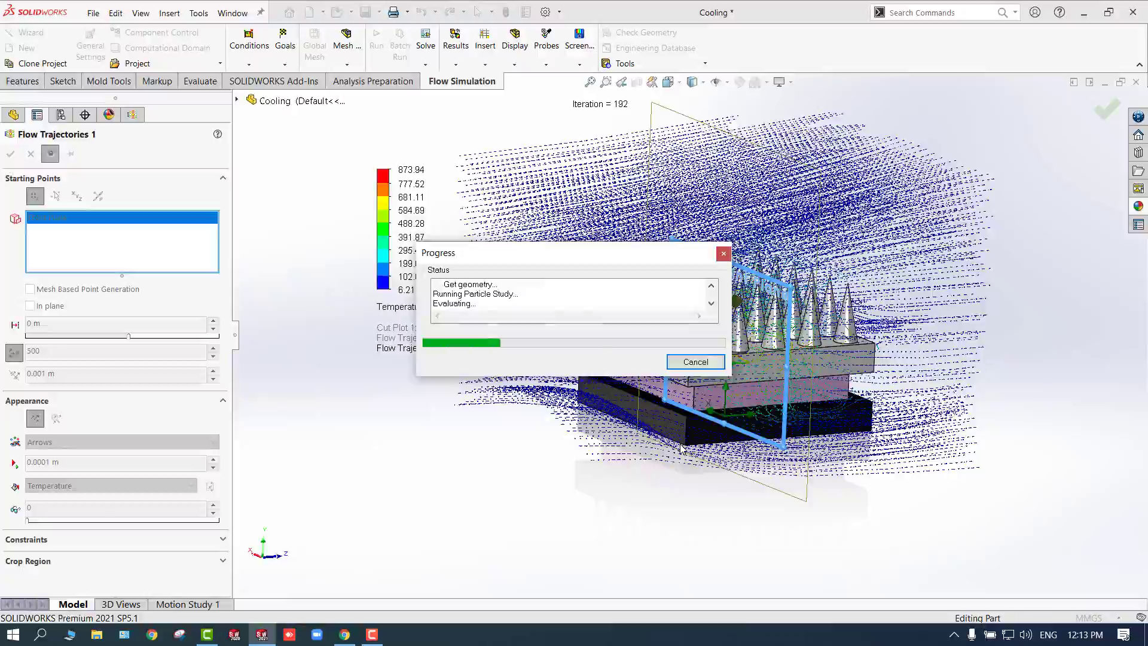
scroll(727, 400, down, 8)
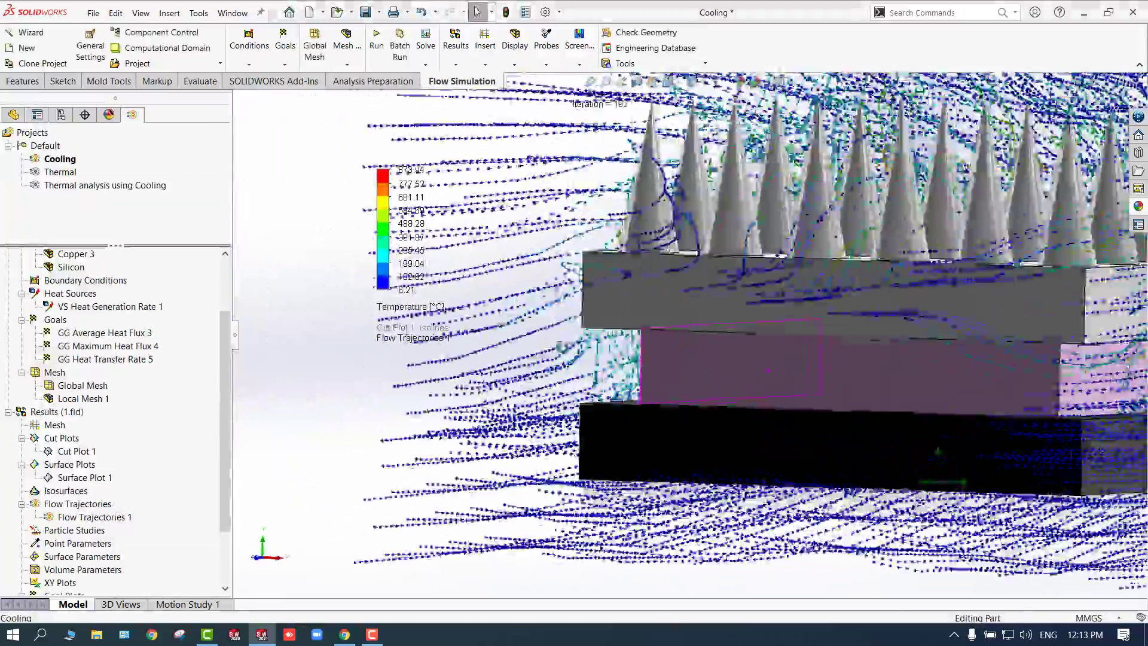
middle_drag(720, 364, 364, 411)
scroll(510, 418, up, 6)
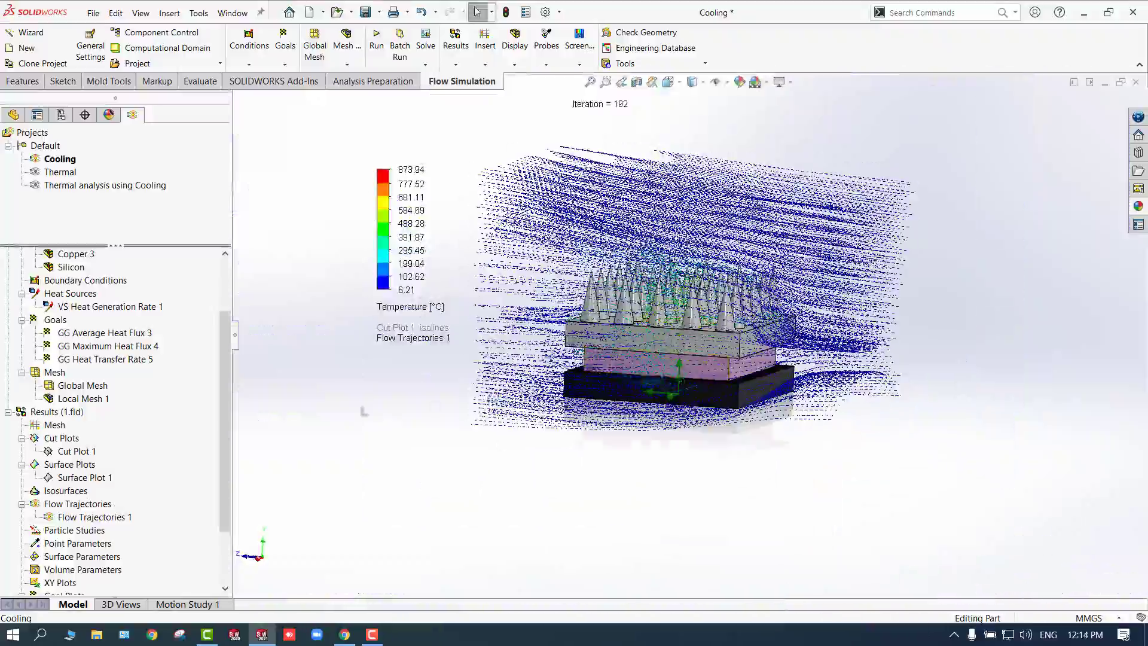
Play the denser Flow Trajectories 1 and examine the air moving between the fins and around the base, up close and from the opposite side
right_click(86, 519)
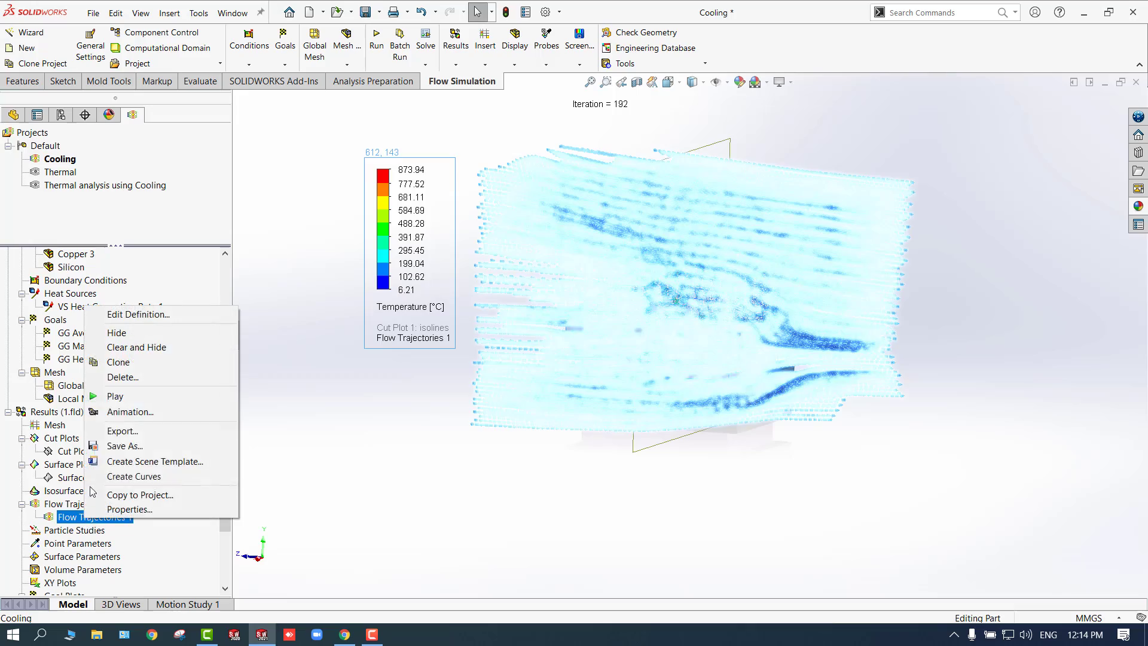
click(123, 398)
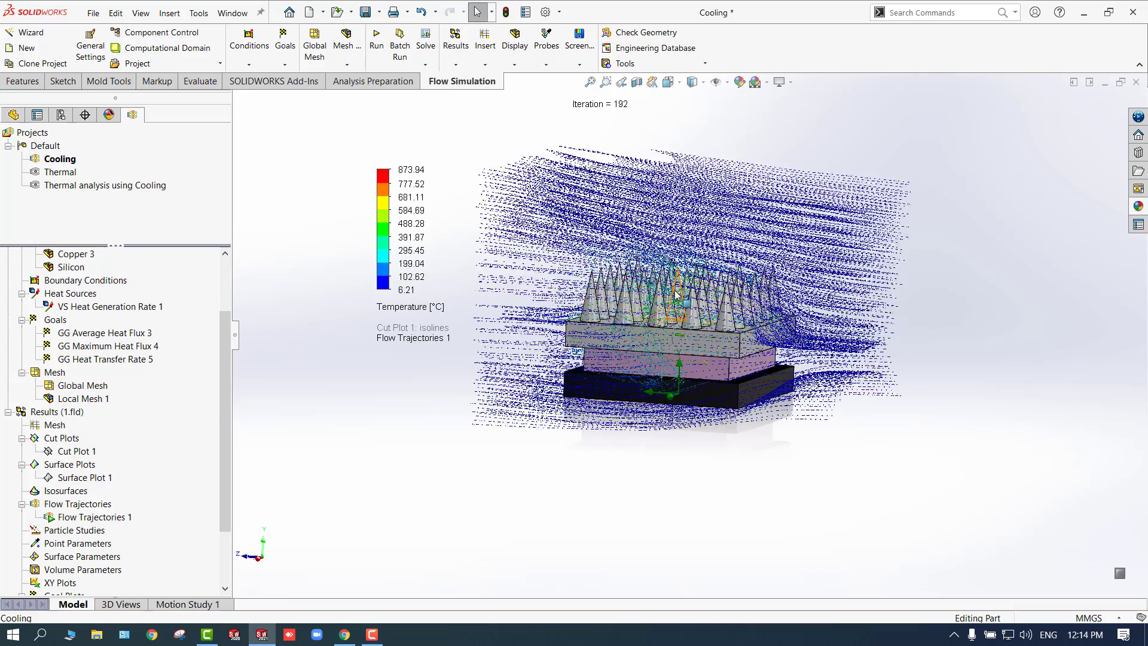
scroll(679, 331, down, 3)
scroll(697, 359, down, 3)
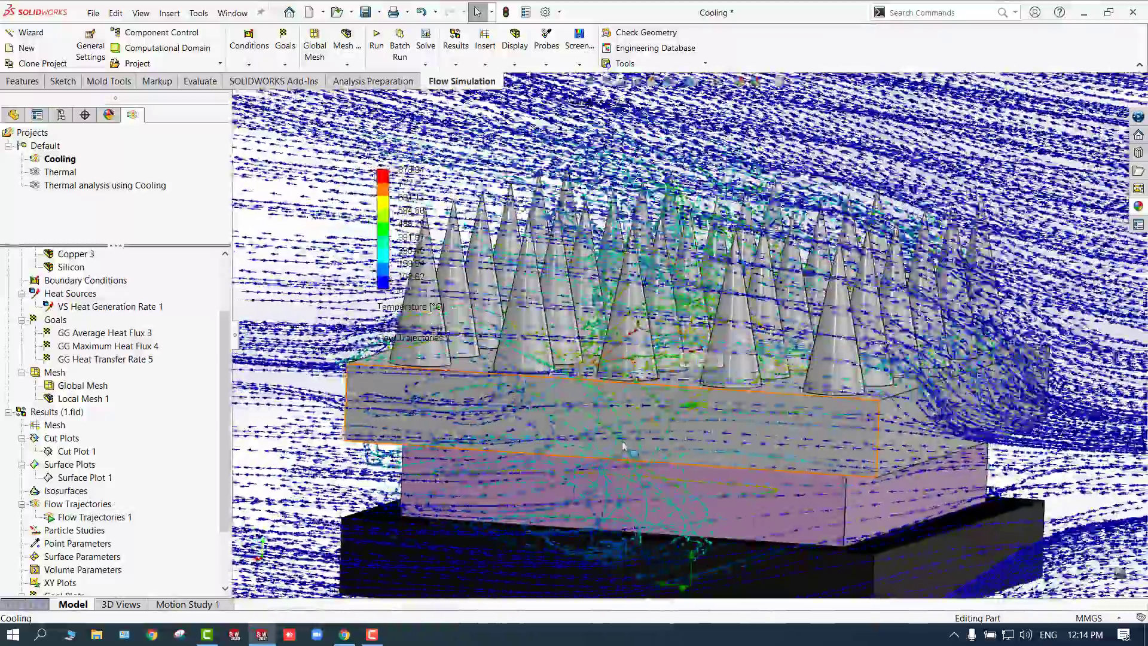
middle_drag(623, 447, 712, 442)
middle_drag(407, 434, 430, 473)
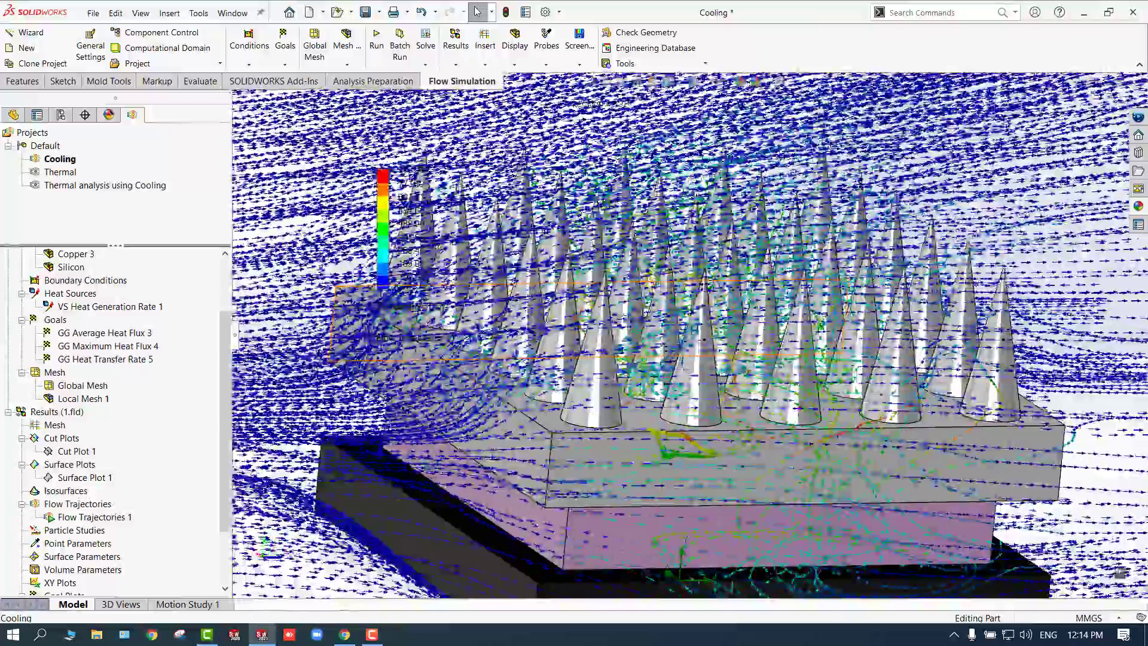
scroll(430, 473, up, 3)
scroll(658, 437, down, 5)
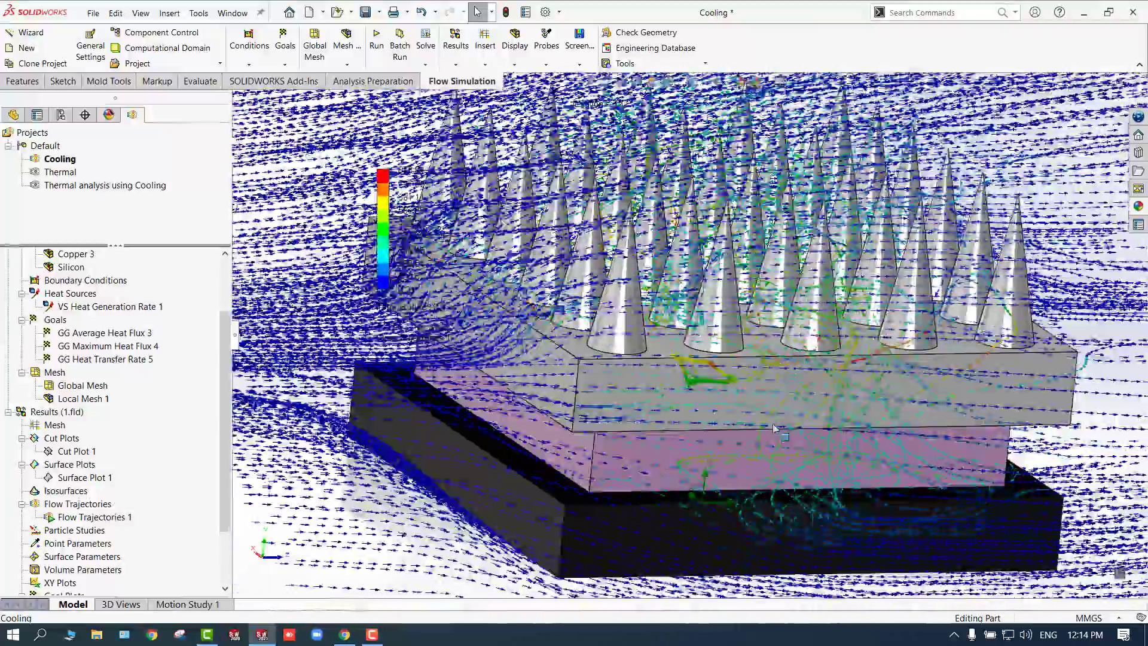
scroll(576, 321, down, 3)
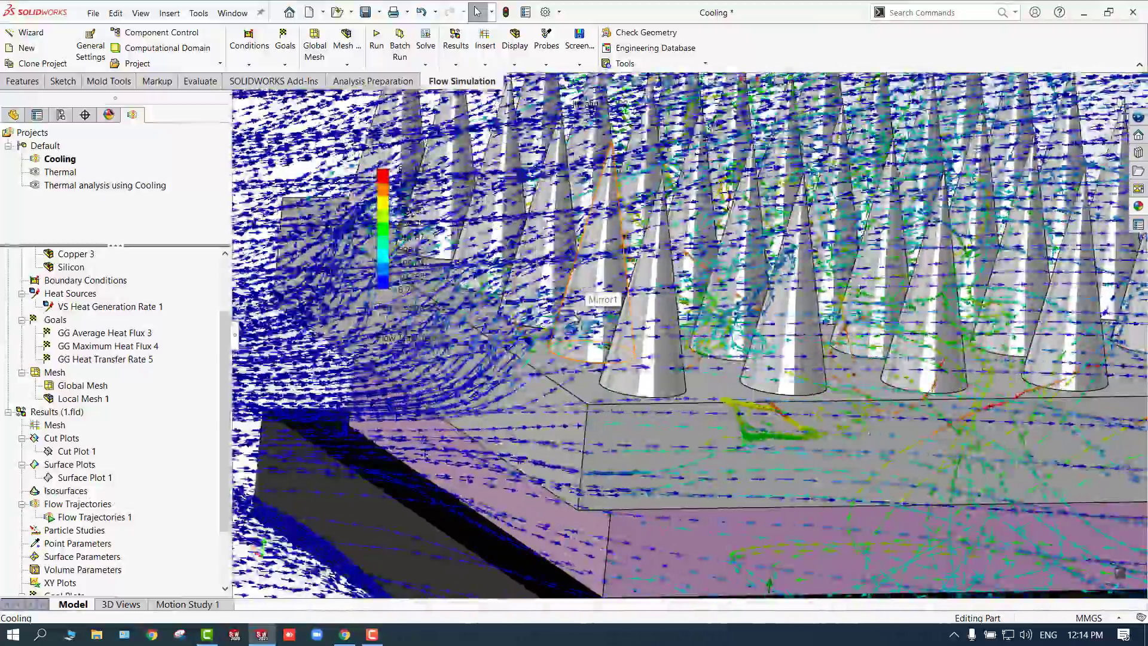
scroll(575, 321, up, 8)
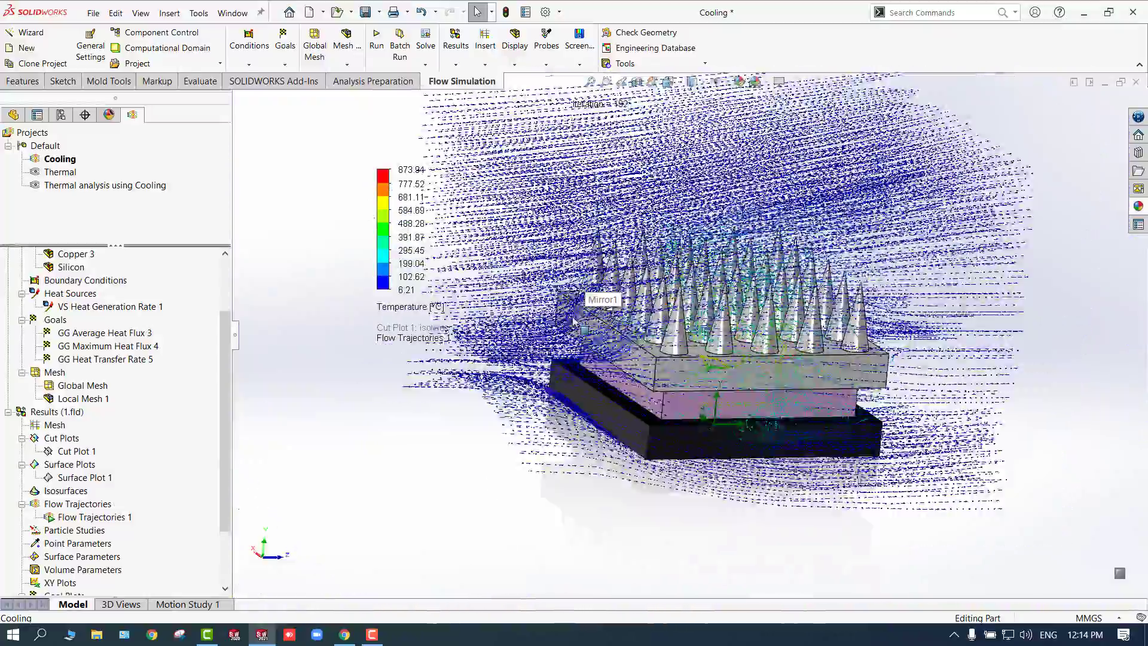
middle_drag(576, 321, 508, 536)
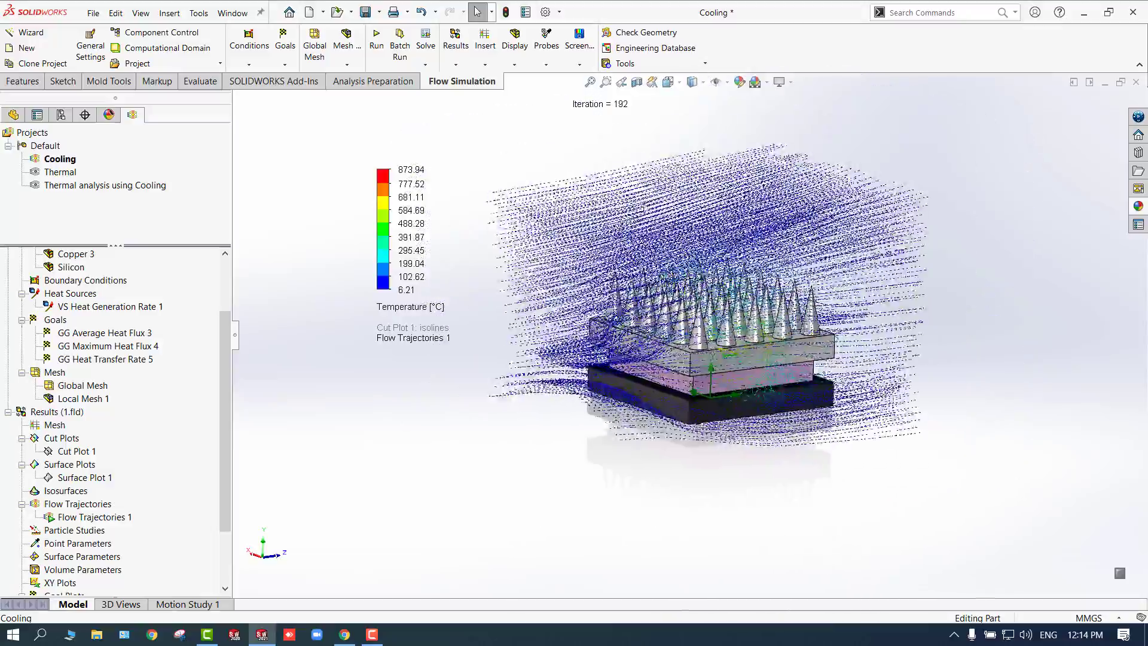
scroll(675, 157, down, 2)
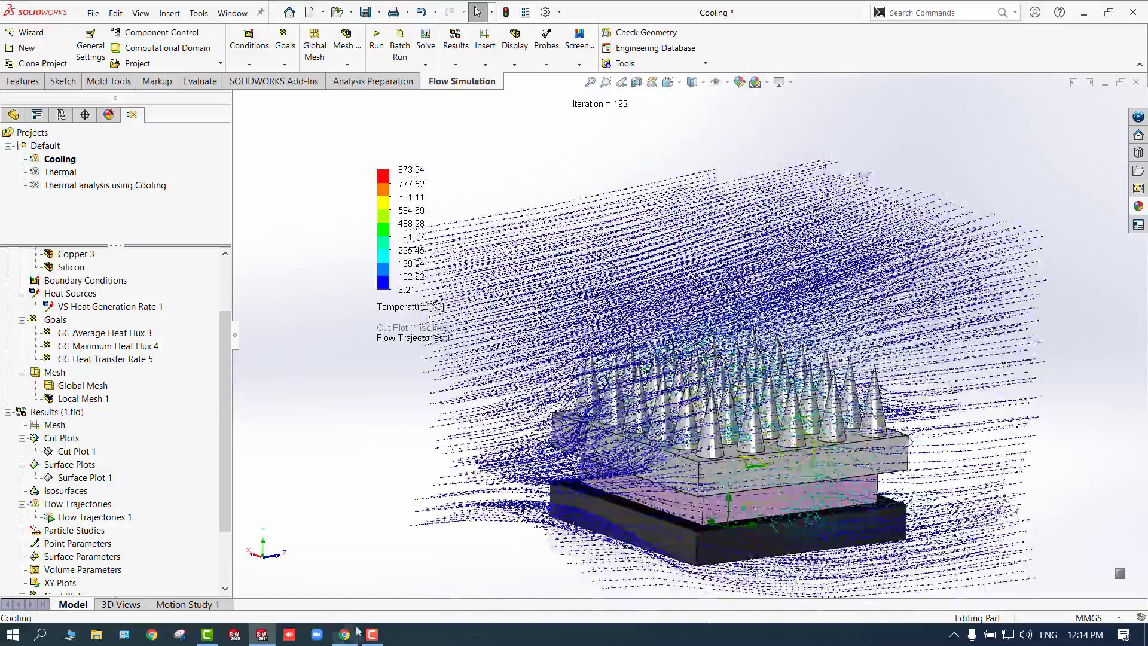